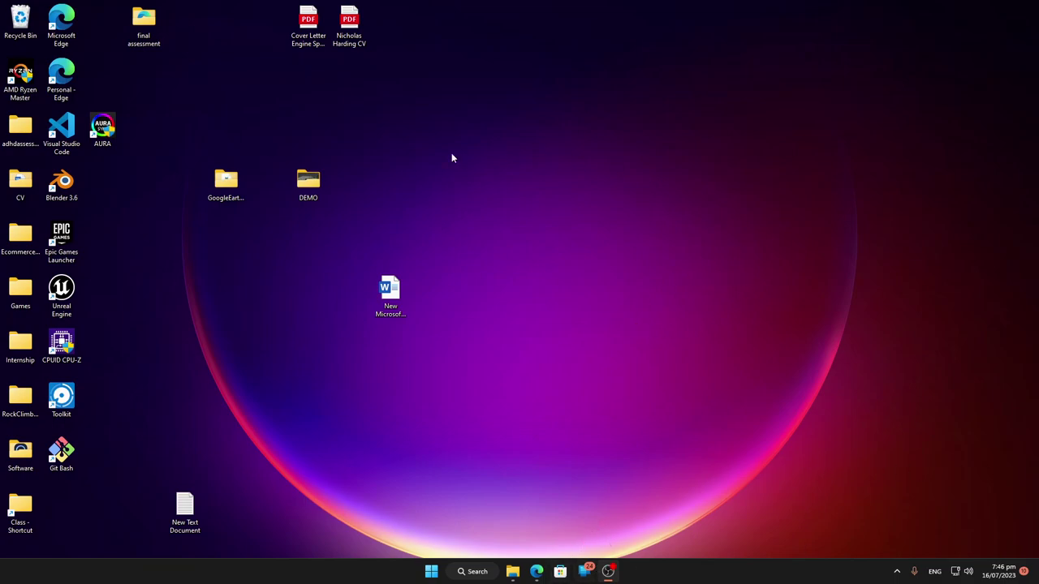
Step: Bring Edge's YouTube Studio Channel content page to the front and reload it
{"action": "left_click", "coordinate": [536, 571]}
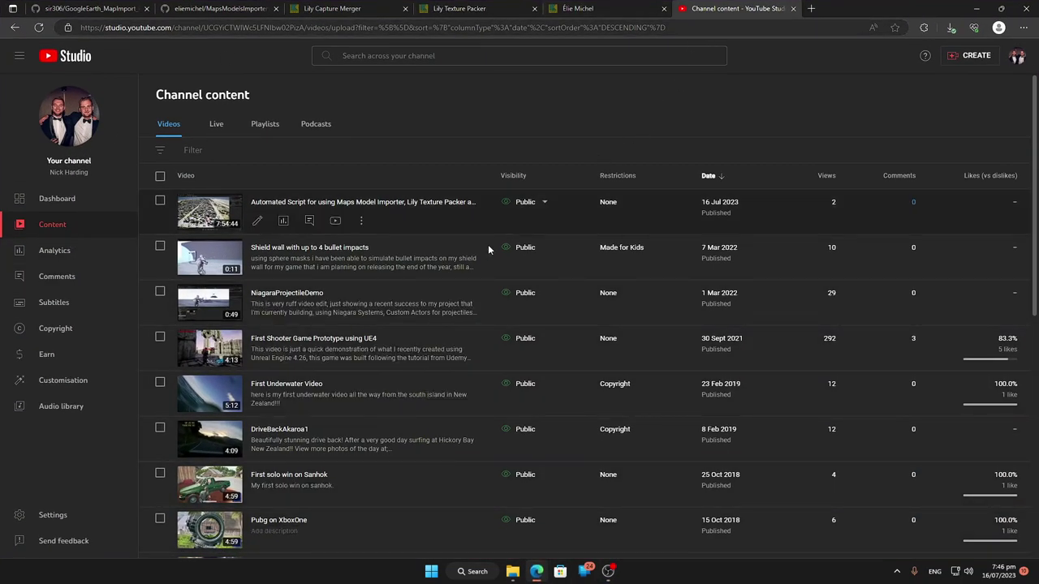
{"action": "left_click", "coordinate": [38, 27]}
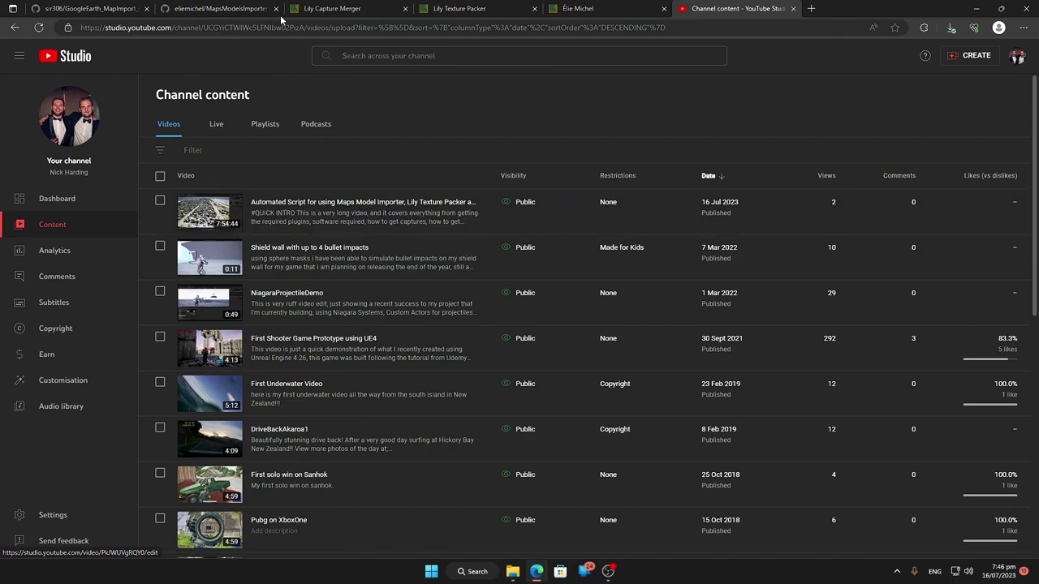
Step: From the MapsModelsImporter repo, open release v0.6.2 and download MapsModelsImporter-v0.6.2.zip
{"action": "left_click", "coordinate": [234, 8]}
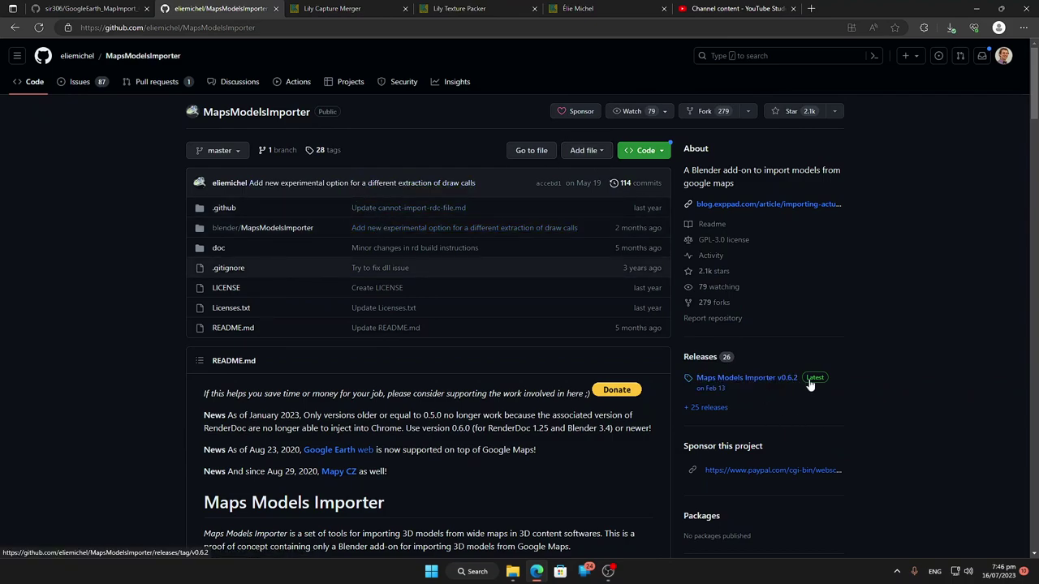
{"action": "left_click", "coordinate": [775, 379]}
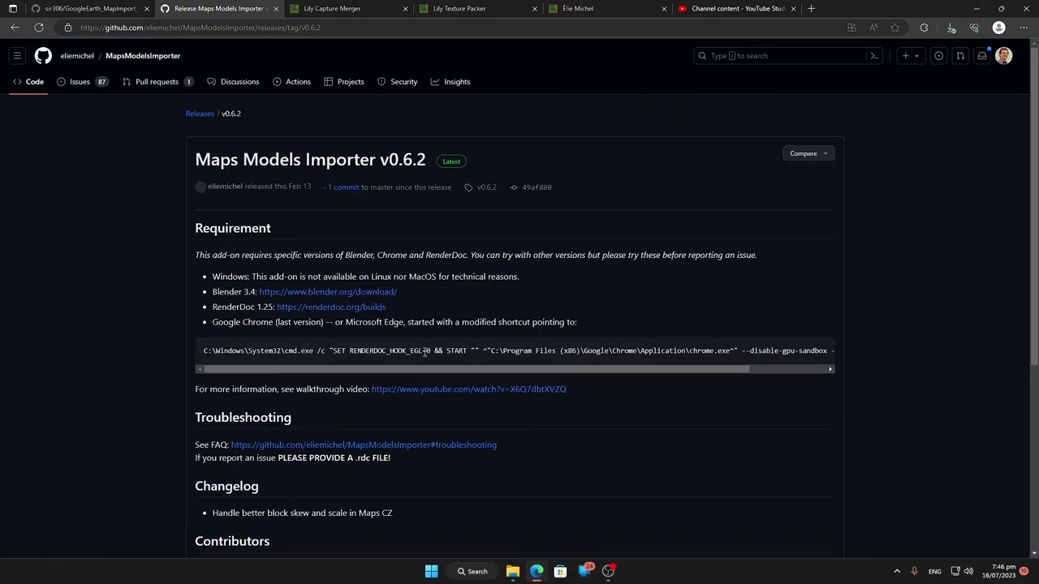
{"action": "scroll", "coordinate": [406, 355], "scroll_direction": "down", "scroll_amount": 3}
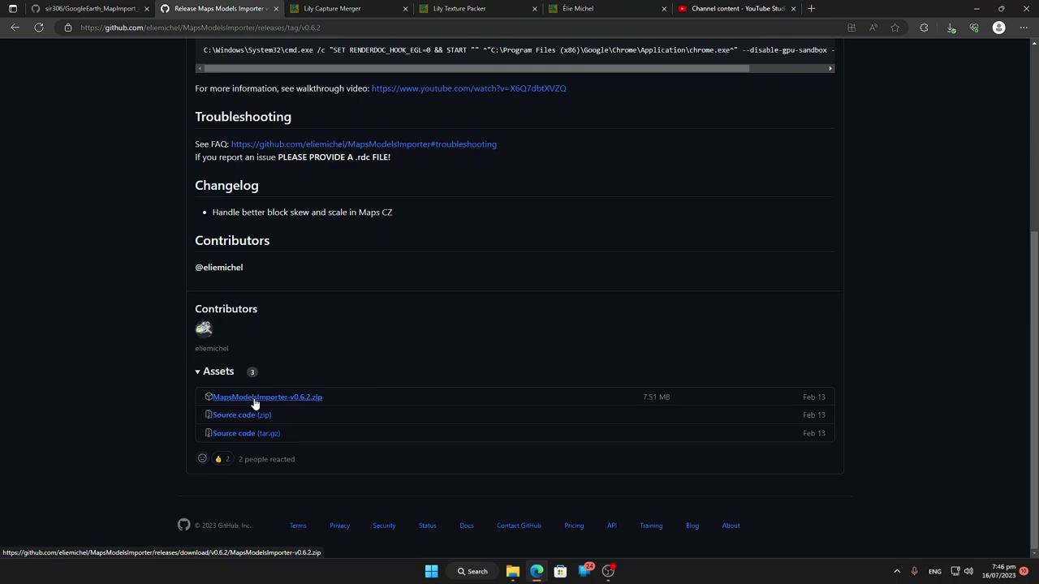
{"action": "left_click", "coordinate": [297, 397]}
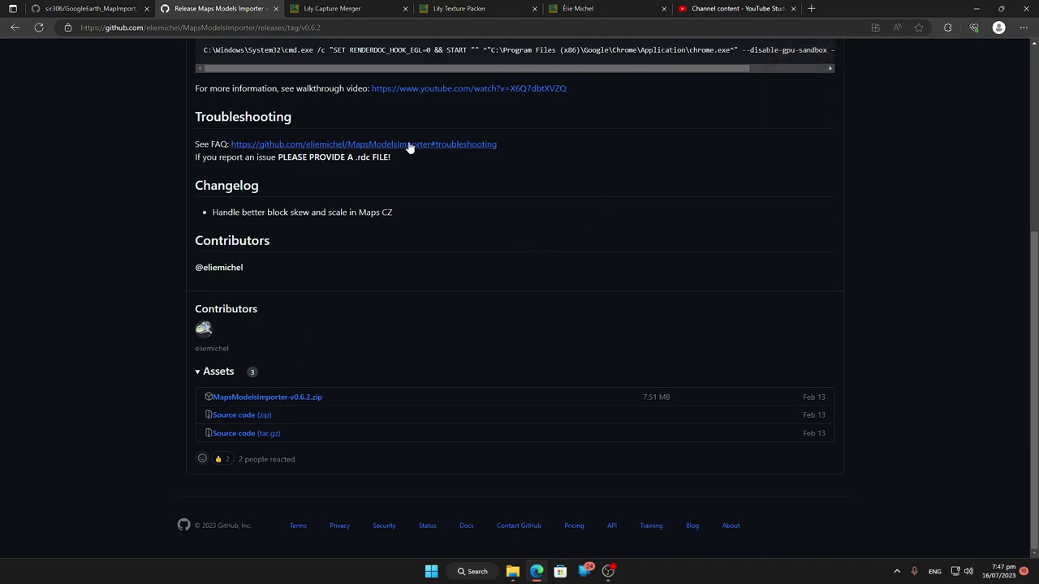
Step: Return to the MapsModelsImporter repository's main Code page
{"action": "key", "text": "ctrl+l"}
{"action": "scroll", "coordinate": [228, 274], "scroll_direction": "up", "scroll_amount": 4}
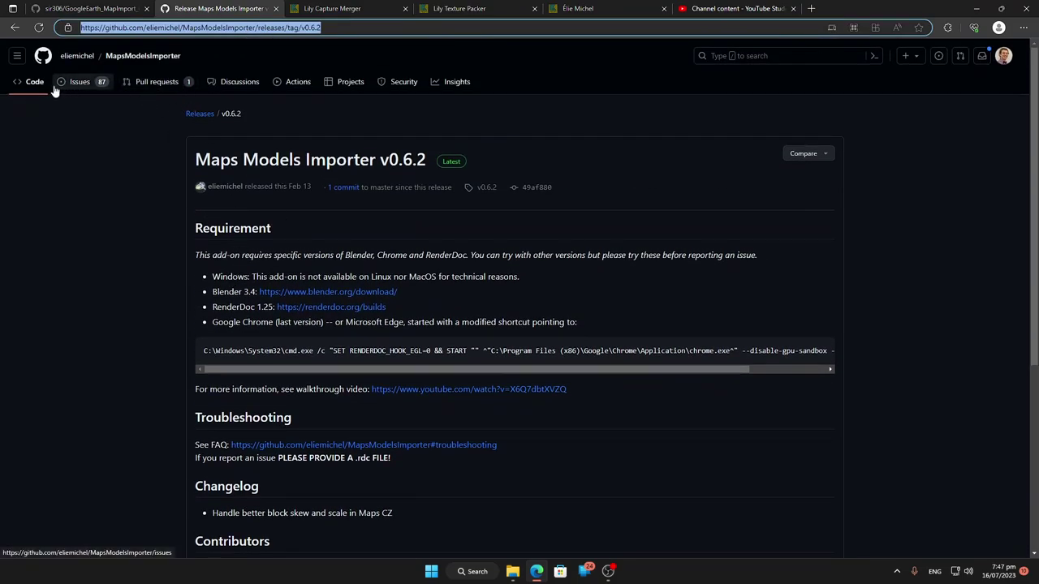
{"action": "left_click", "coordinate": [29, 82]}
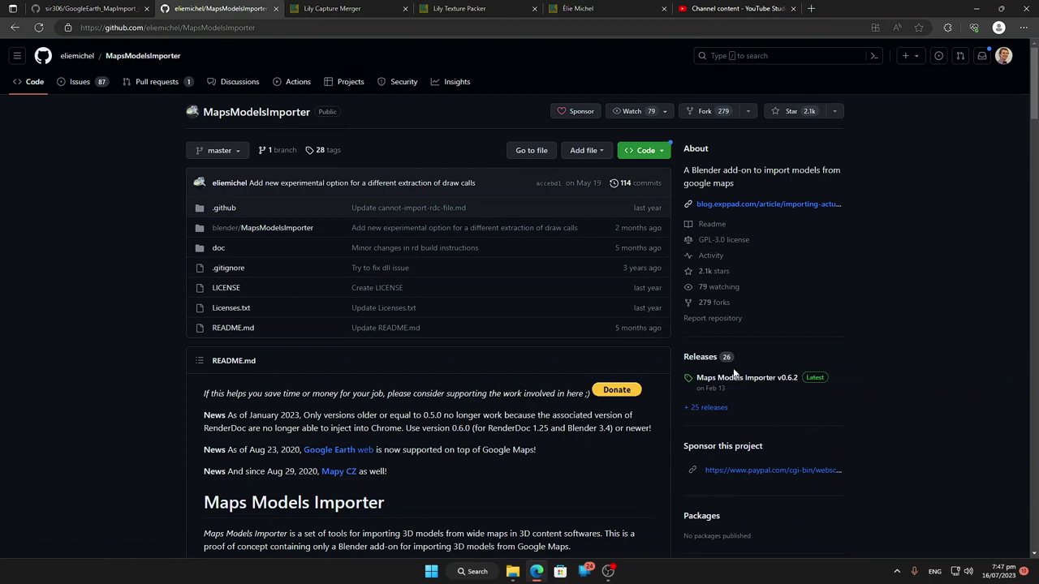
Step: Use the green Code button's Download ZIP to save MapsModelsImporter-master.zip, then dismiss the panel
{"action": "left_click", "coordinate": [645, 150]}
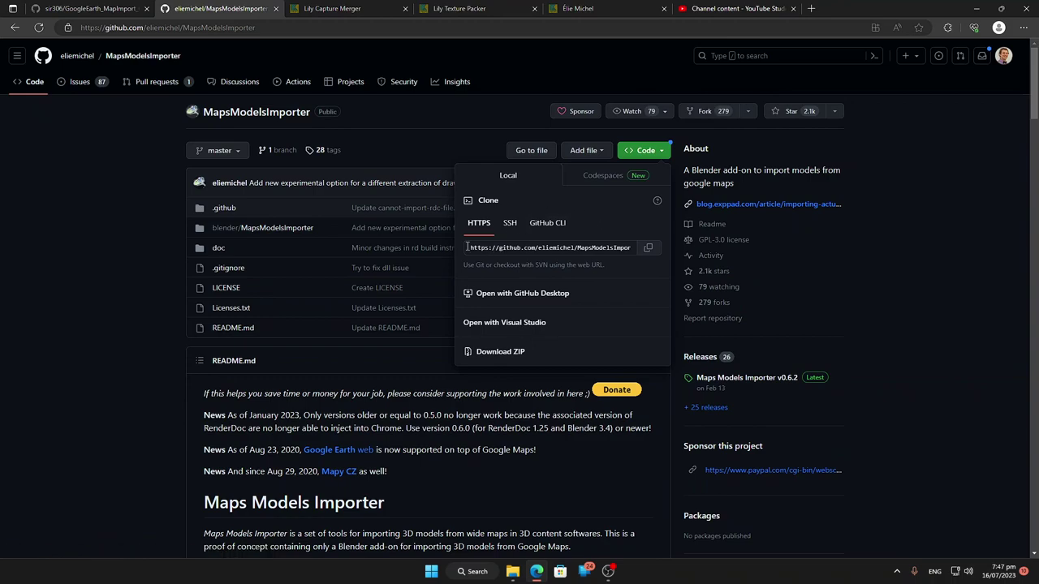
{"action": "left_click", "coordinate": [115, 302]}
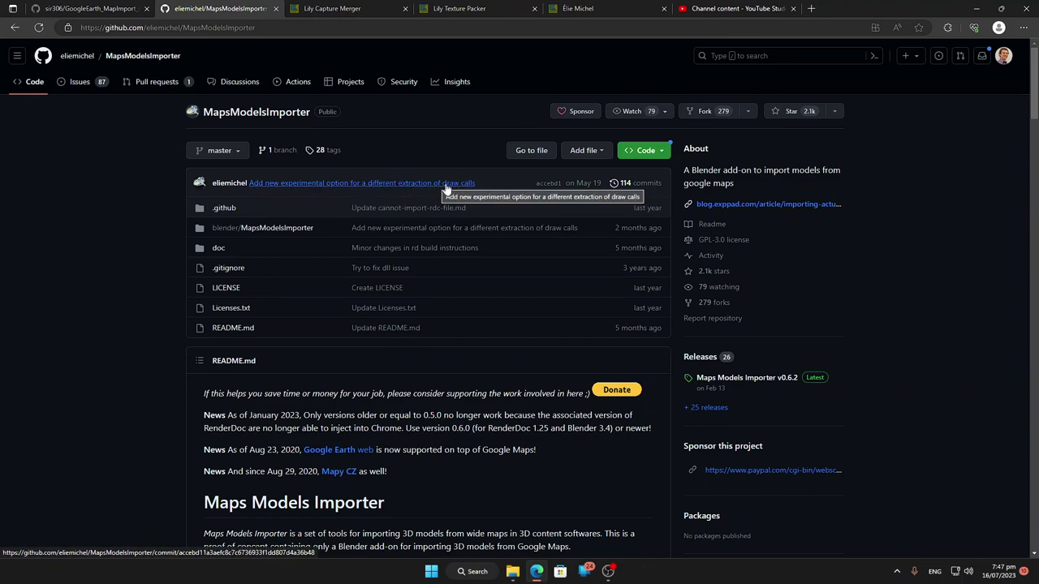
{"action": "left_click", "coordinate": [639, 151]}
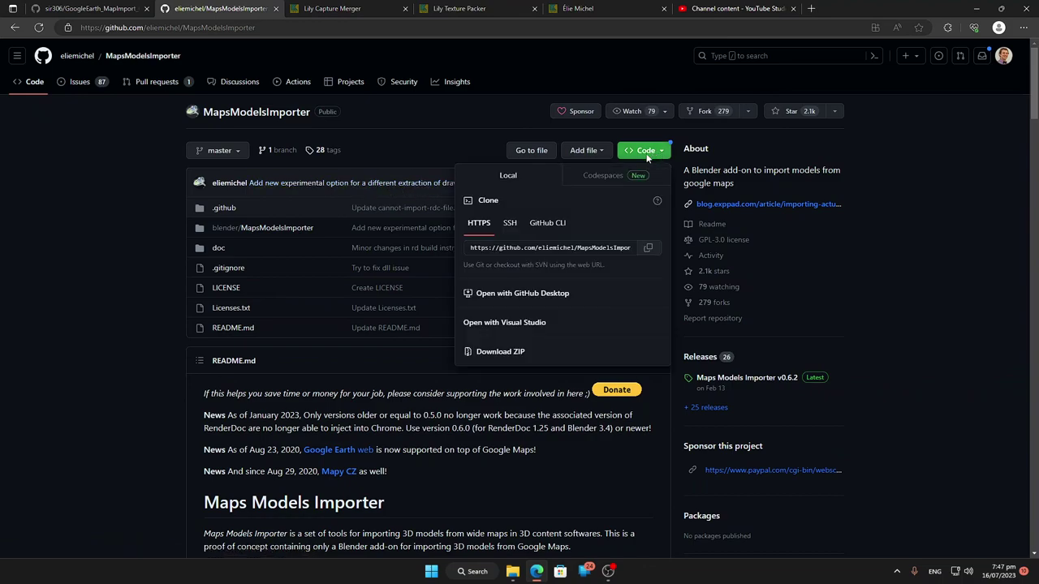
{"action": "left_click", "coordinate": [507, 353]}
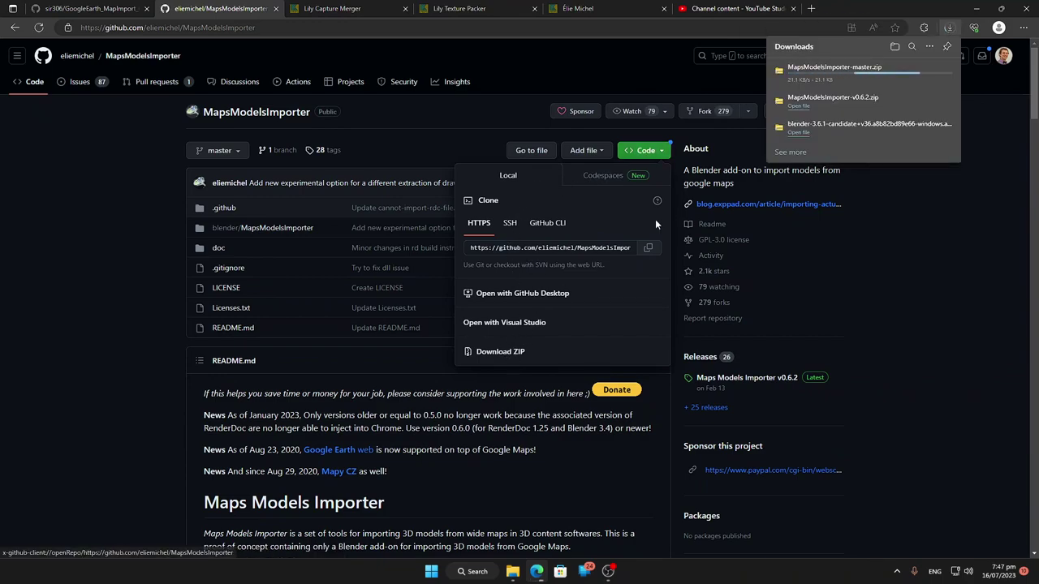
{"action": "left_click", "coordinate": [111, 259]}
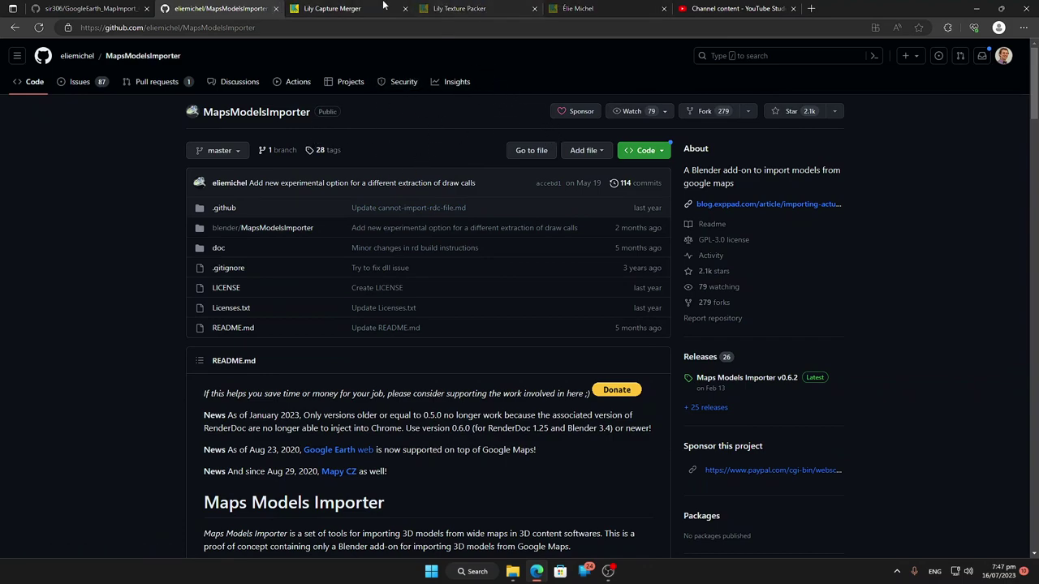
Step: Go to blender.org and open its Download page offering Blender 3.6 LTS
{"action": "left_click", "coordinate": [243, 27]}
{"action": "type", "text": "b"}
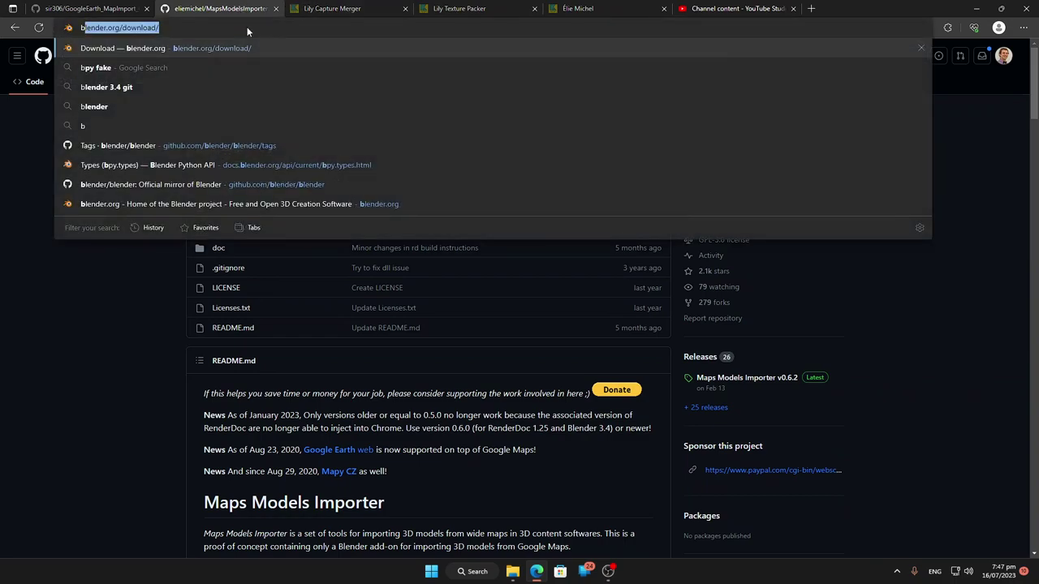
{"action": "type", "text": "le"}
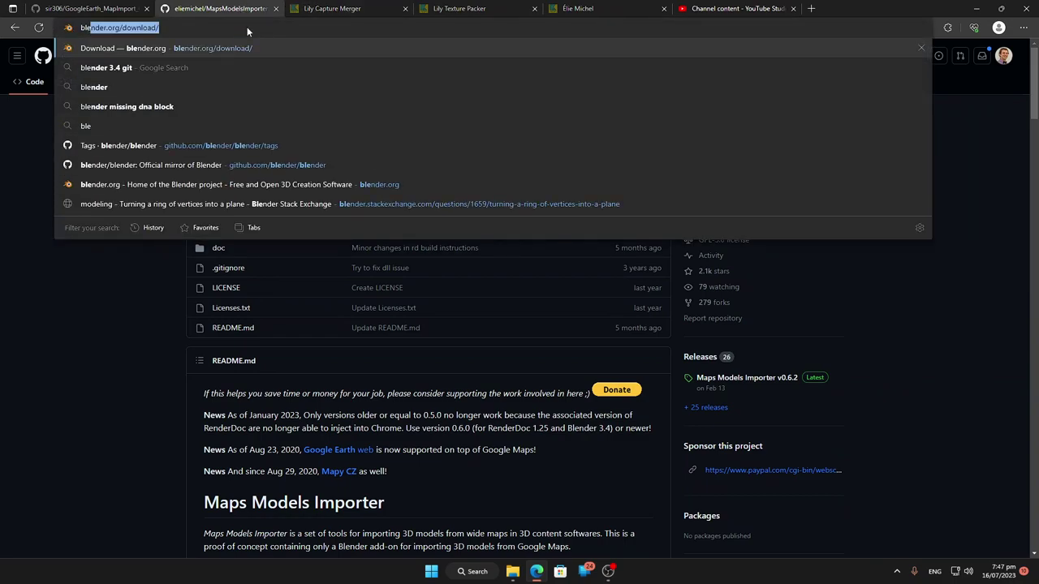
{"action": "key", "text": "Right"}
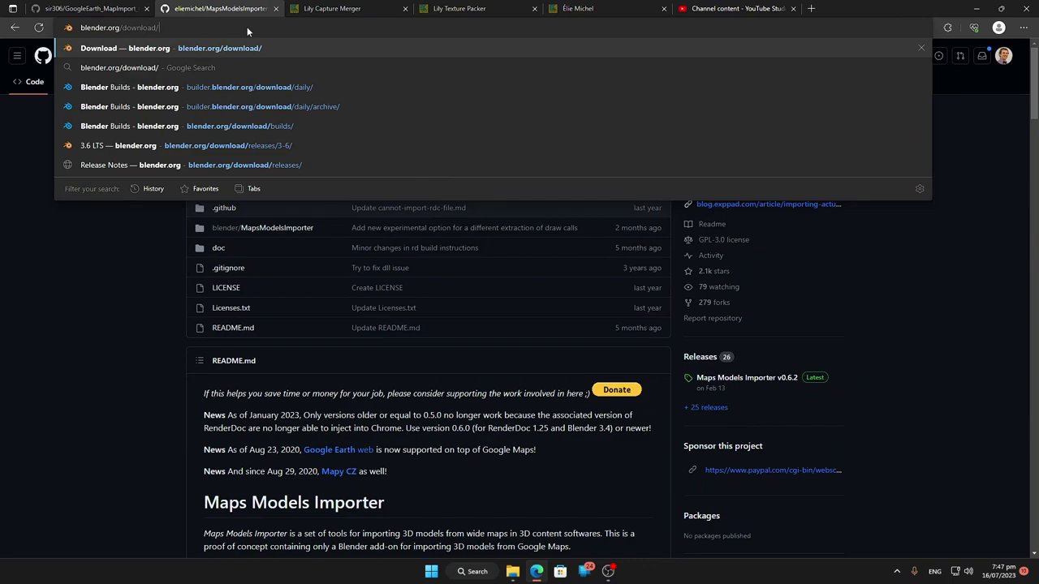
{"action": "key", "text": "BackSpace"}
{"action": "key", "text": "BackSpace"}
{"action": "key", "text": "BackSpace"}
{"action": "key", "text": "BackSpace"}
{"action": "key", "text": "BackSpace"}
{"action": "key", "text": "BackSpace"}
{"action": "key", "text": "BackSpace"}
{"action": "key", "text": "BackSpace"}
{"action": "key", "text": "BackSpace"}
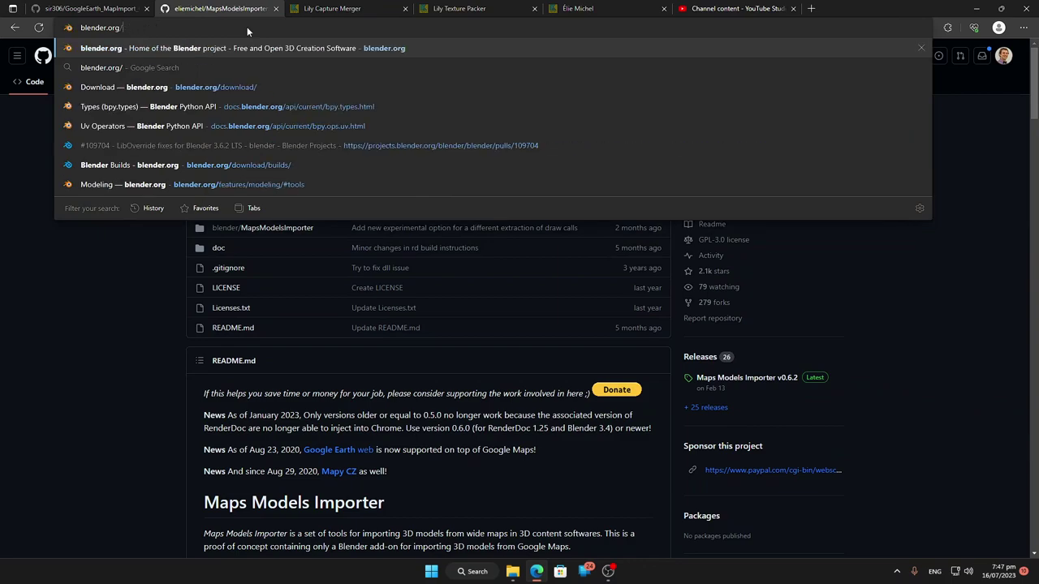
{"action": "key", "text": "Return"}
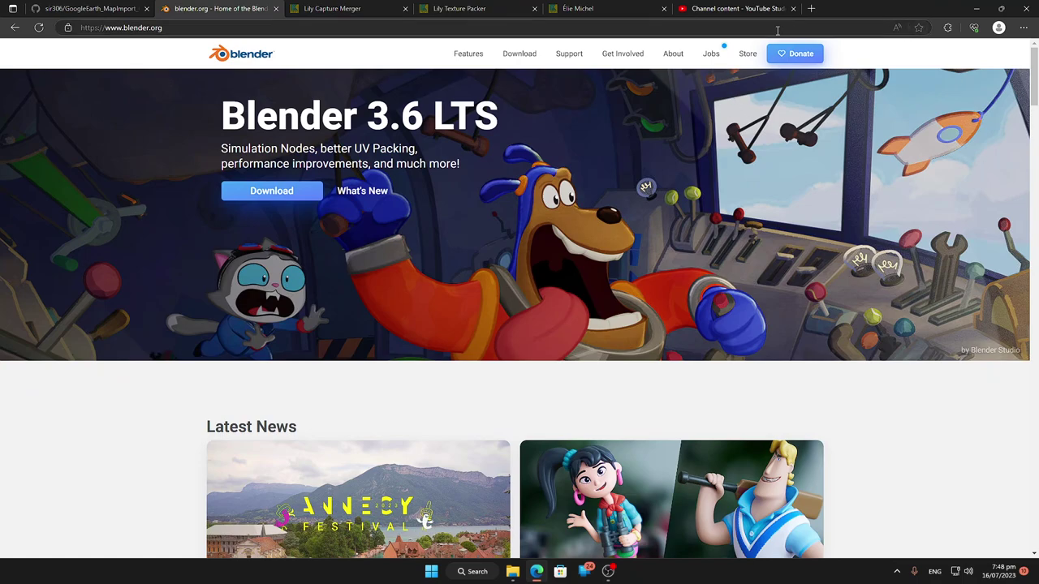
{"action": "left_click", "coordinate": [513, 53]}
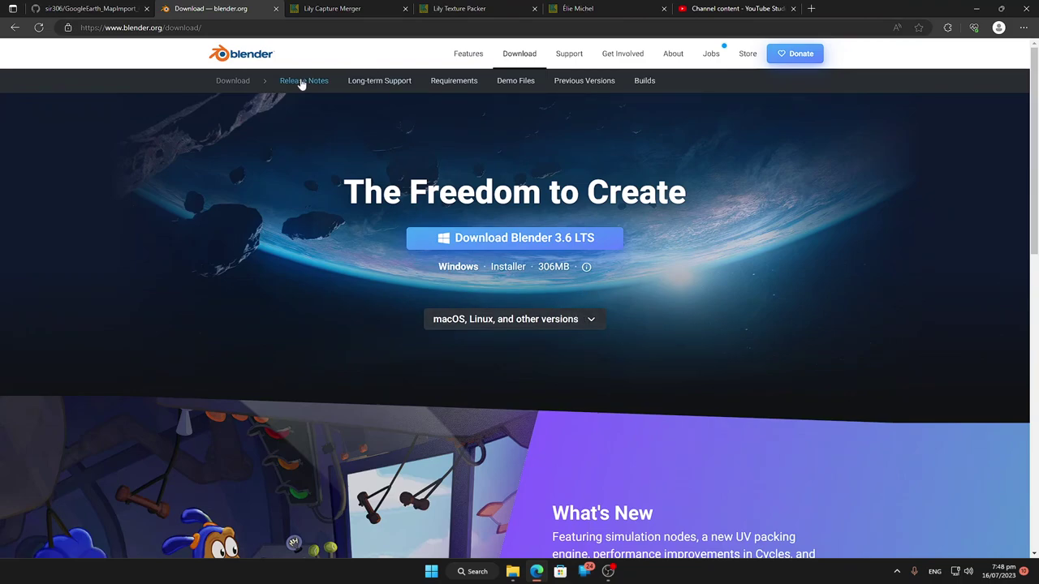
Step: Download the Blender 3.6.1 candidate from Daily Builds, check Edge's downloads, and open its commit
{"action": "left_click", "coordinate": [644, 81]}
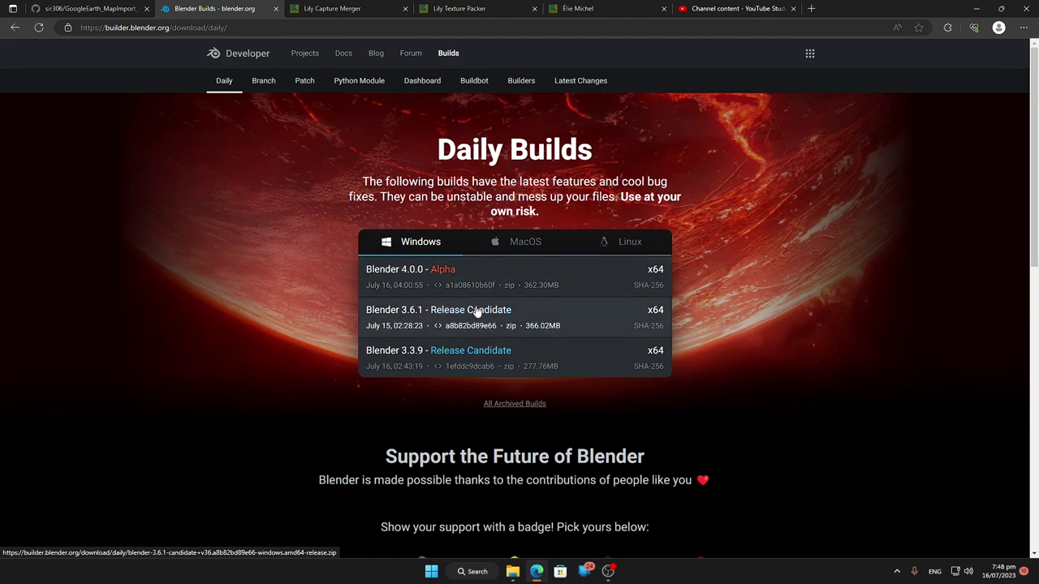
{"action": "left_click", "coordinate": [448, 309]}
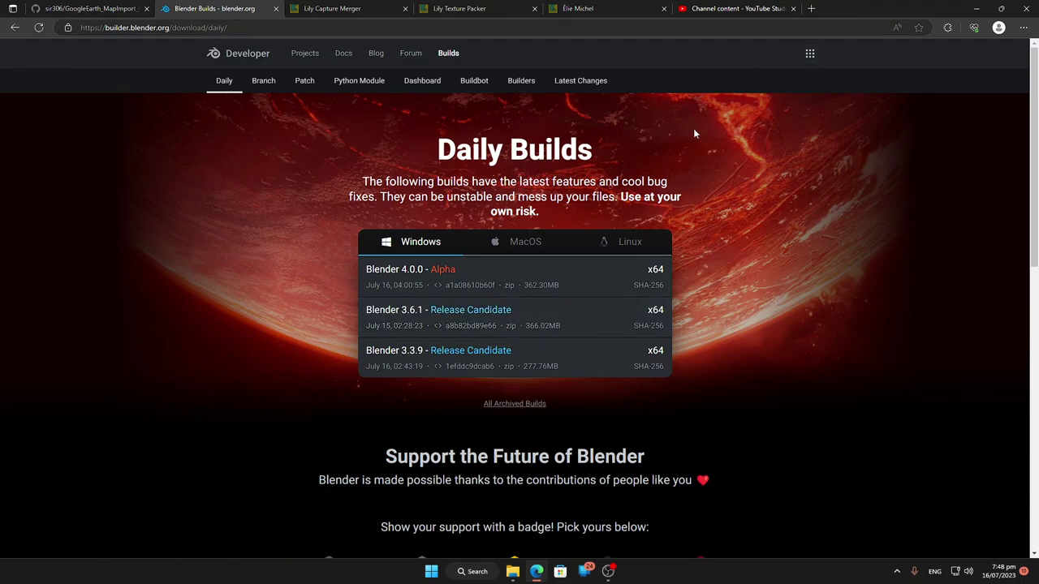
{"action": "left_click", "coordinate": [1023, 27]}
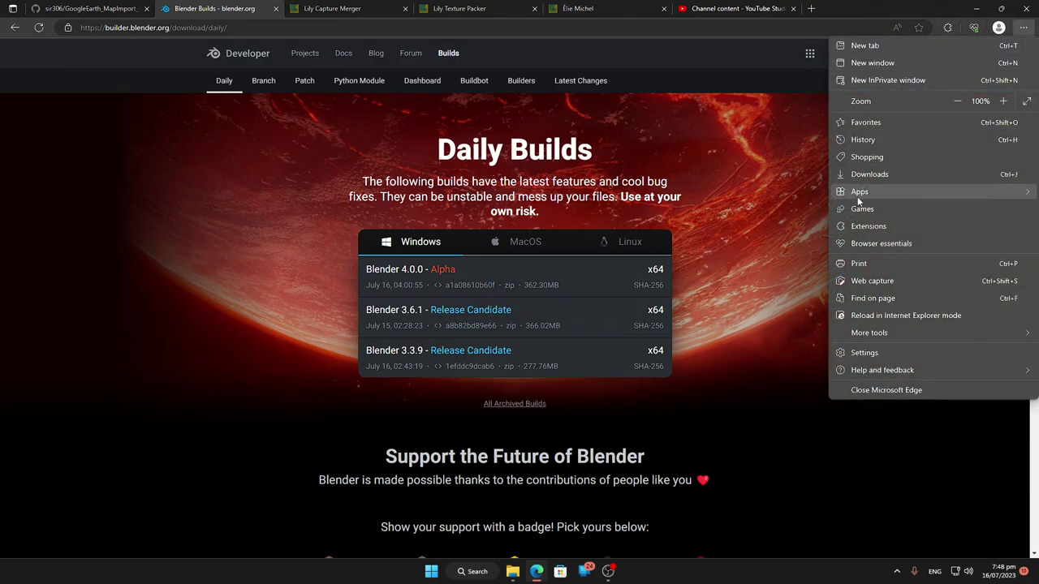
{"action": "left_click", "coordinate": [870, 174]}
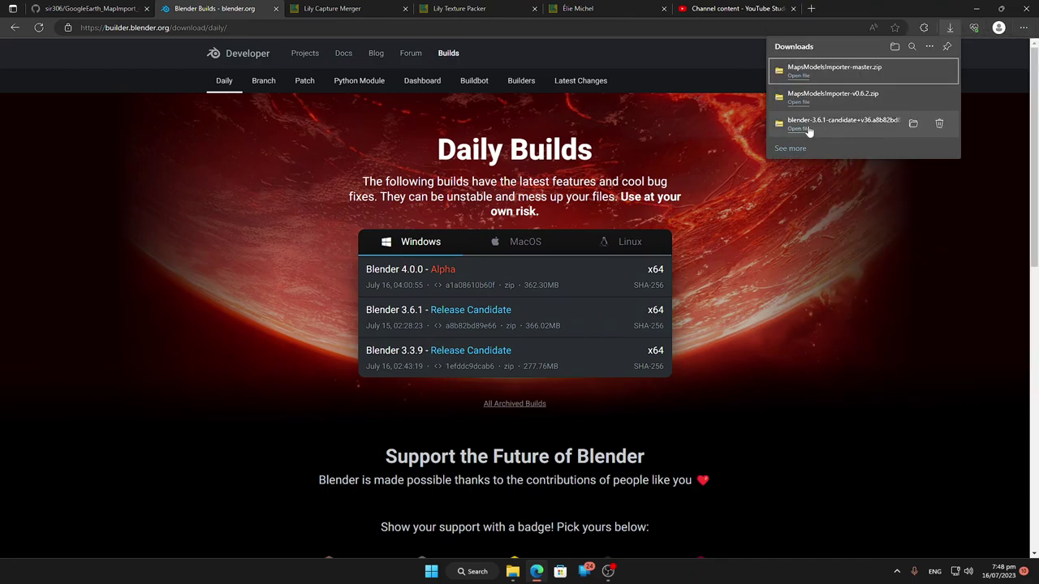
{"action": "left_click", "coordinate": [262, 405]}
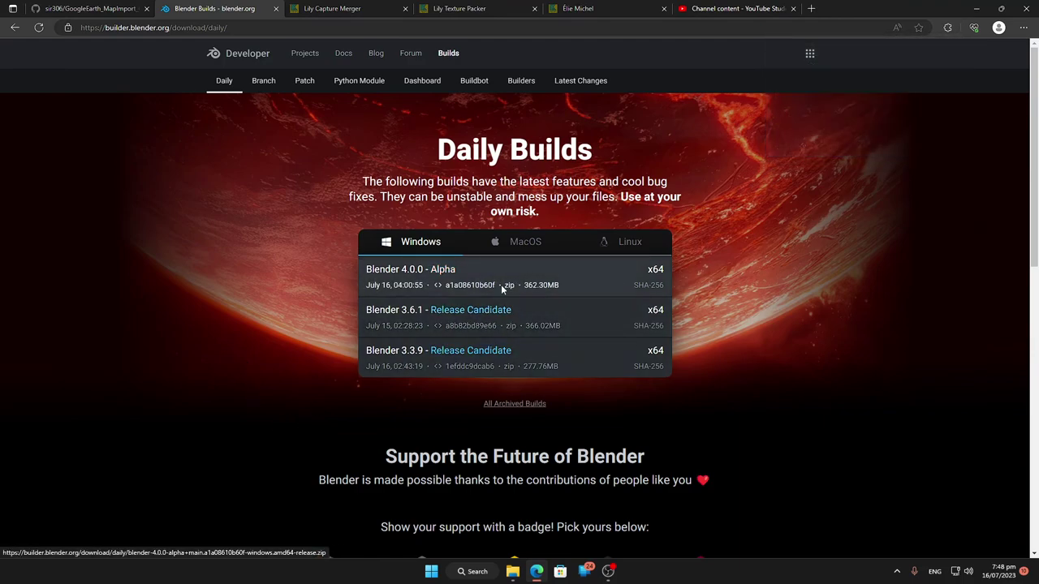
{"action": "left_click", "coordinate": [474, 328]}
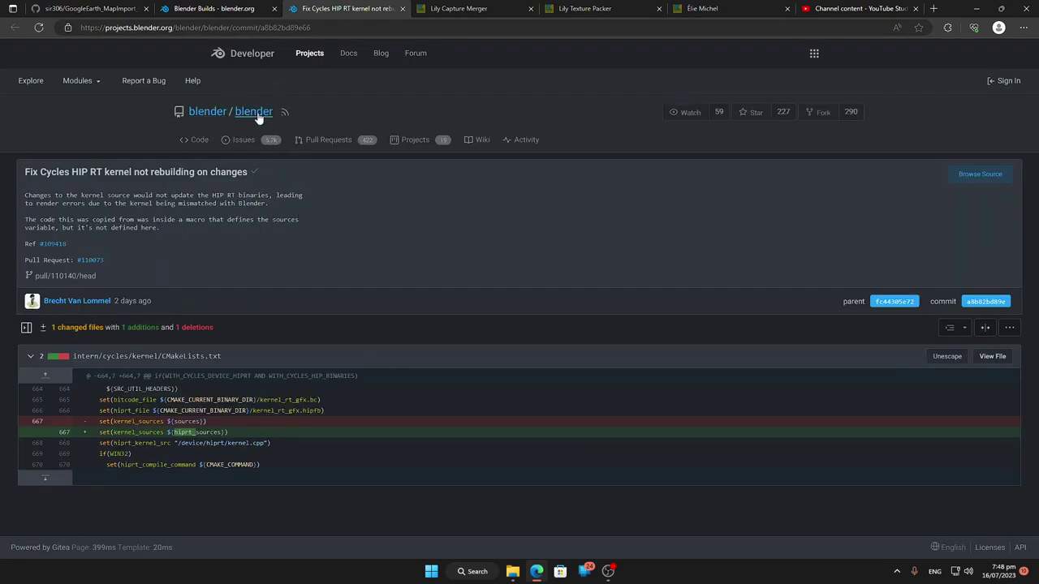
Step: Open the official blender repository from the Blender organisation's projects page
{"action": "left_click", "coordinate": [205, 112]}
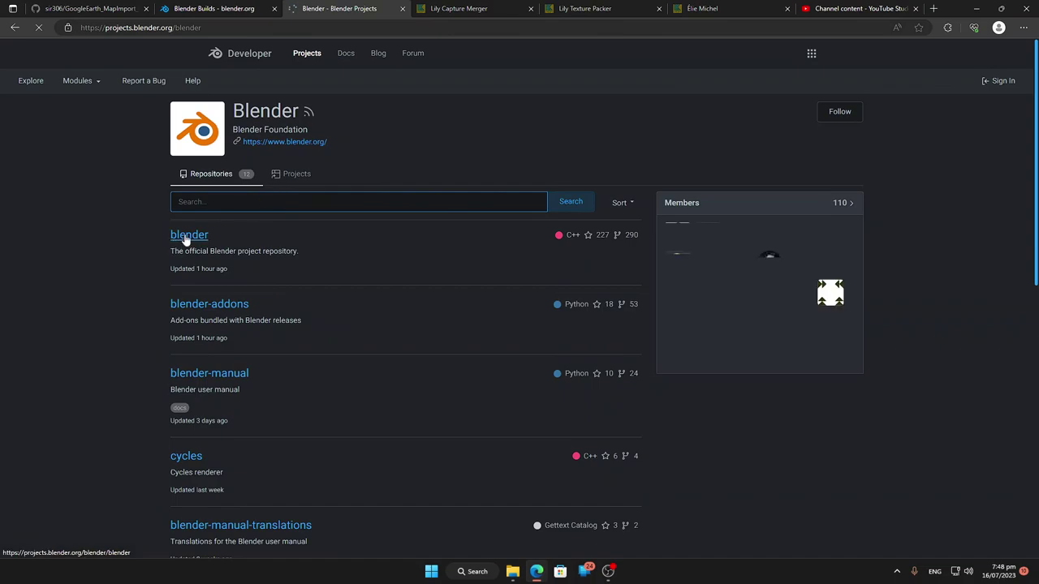
{"action": "left_click", "coordinate": [180, 235]}
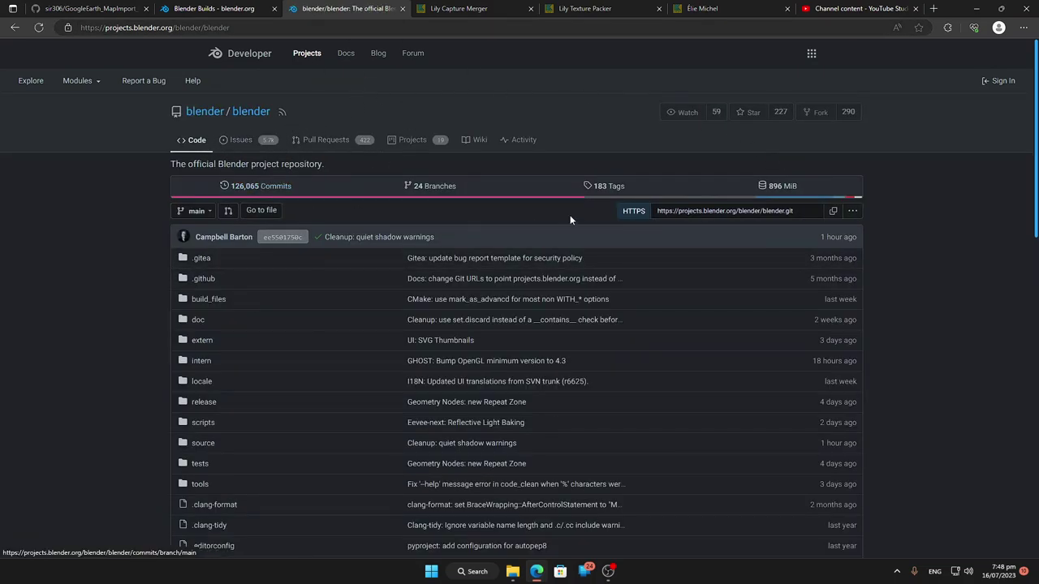
{"action": "scroll", "coordinate": [352, 213], "scroll_direction": "down", "scroll_amount": 2}
{"action": "scroll", "coordinate": [352, 213], "scroll_direction": "up", "scroll_amount": 2}
{"action": "left_click", "coordinate": [195, 141]}
{"action": "left_click", "coordinate": [253, 112]}
{"action": "scroll", "coordinate": [262, 193], "scroll_direction": "down", "scroll_amount": 6}
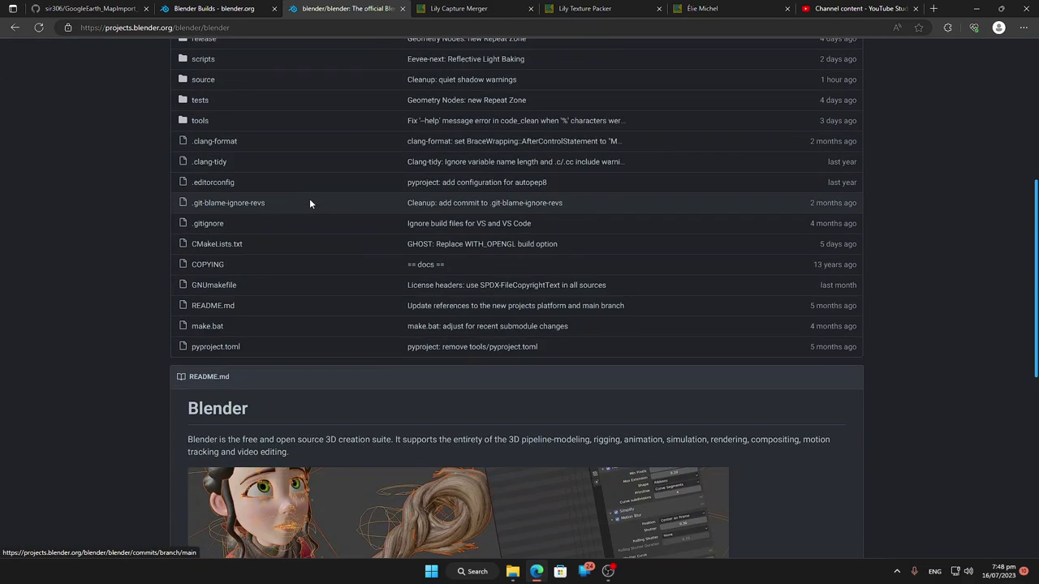
{"action": "scroll", "coordinate": [364, 211], "scroll_direction": "up", "scroll_amount": 6}
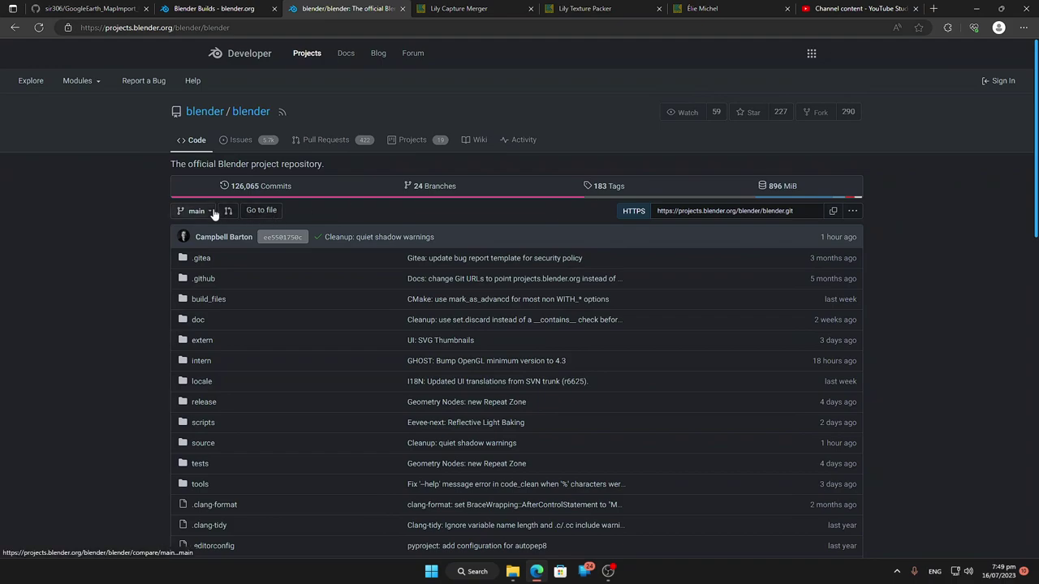
Step: Check the repository's '...' download formats and dismiss them without downloading
{"action": "left_click", "coordinate": [853, 212]}
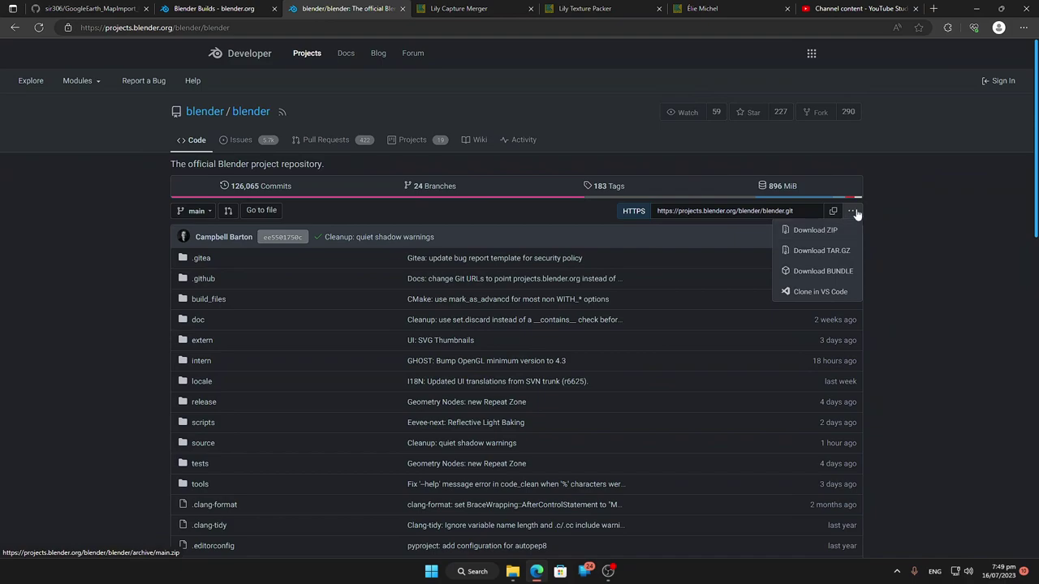
{"action": "left_click", "coordinate": [856, 214]}
{"action": "left_click", "coordinate": [852, 214]}
{"action": "left_click", "coordinate": [948, 301]}
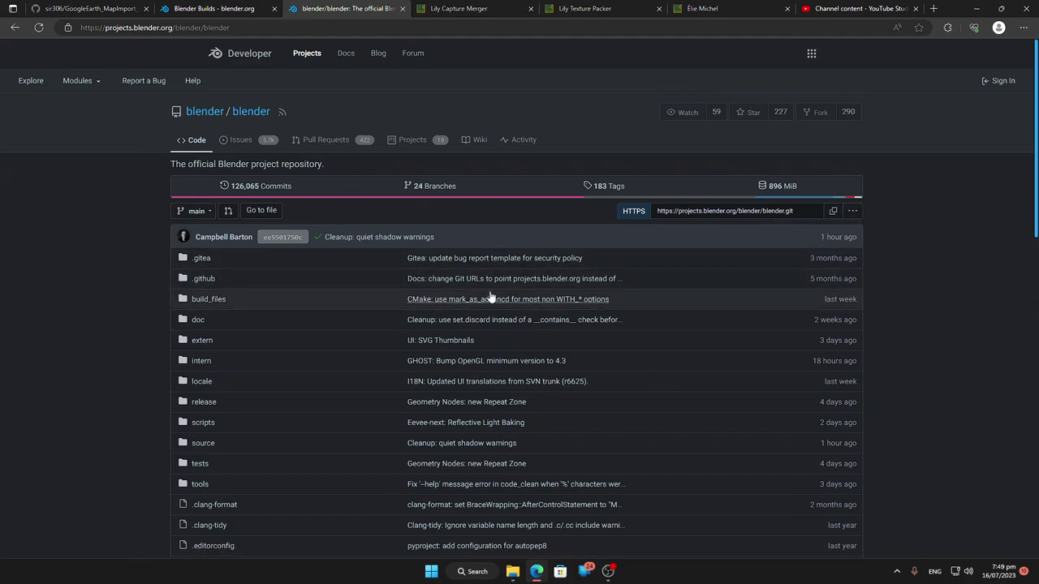
{"action": "scroll", "coordinate": [520, 276], "scroll_direction": "down", "scroll_amount": 3}
{"action": "scroll", "coordinate": [525, 260], "scroll_direction": "up", "scroll_amount": 2}
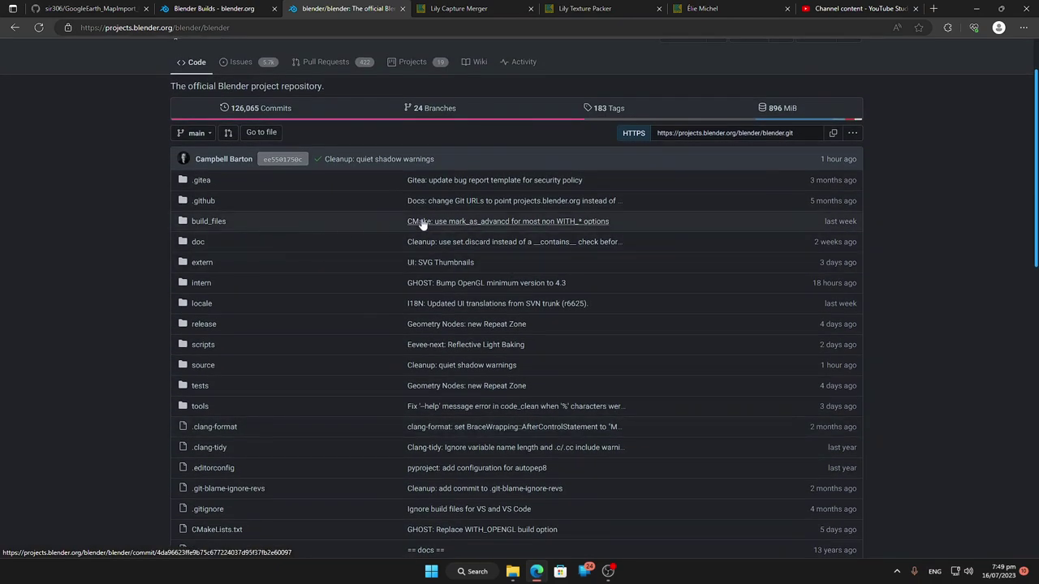
{"action": "scroll", "coordinate": [479, 225], "scroll_direction": "down", "scroll_amount": 1}
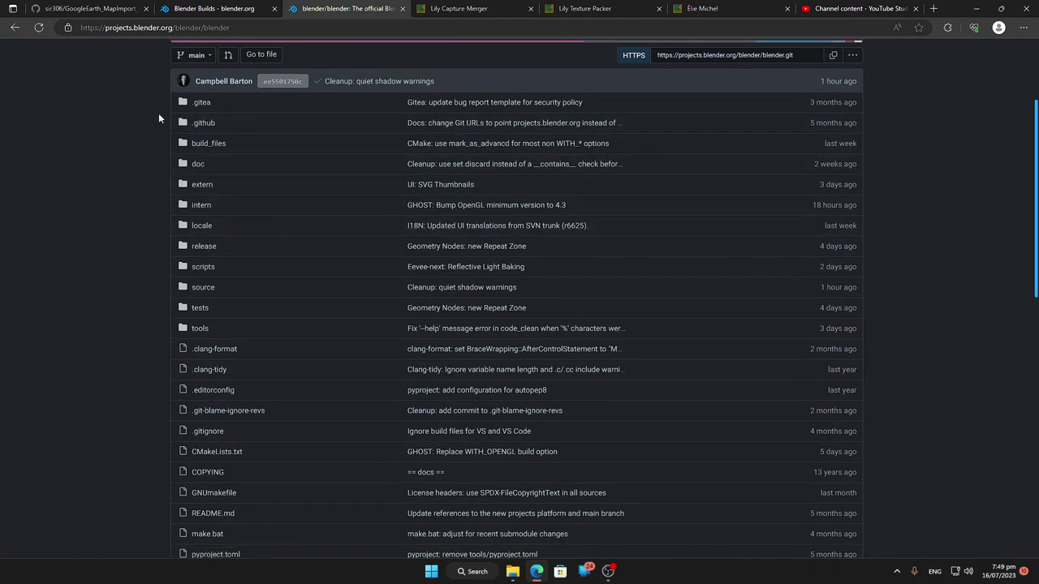
{"action": "scroll", "coordinate": [235, 105], "scroll_direction": "up", "scroll_amount": 1}
Step: Open the repository's branch list, close it, then reopen it
{"action": "left_click", "coordinate": [198, 133]}
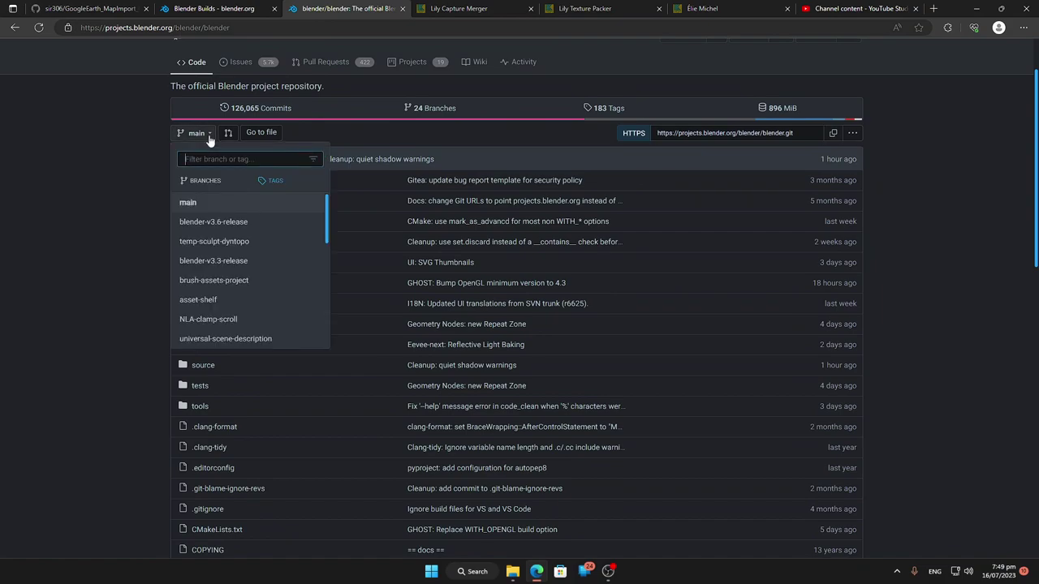
{"action": "scroll", "coordinate": [265, 277], "scroll_direction": "down", "scroll_amount": 2}
{"action": "scroll", "coordinate": [248, 251], "scroll_direction": "up", "scroll_amount": 2}
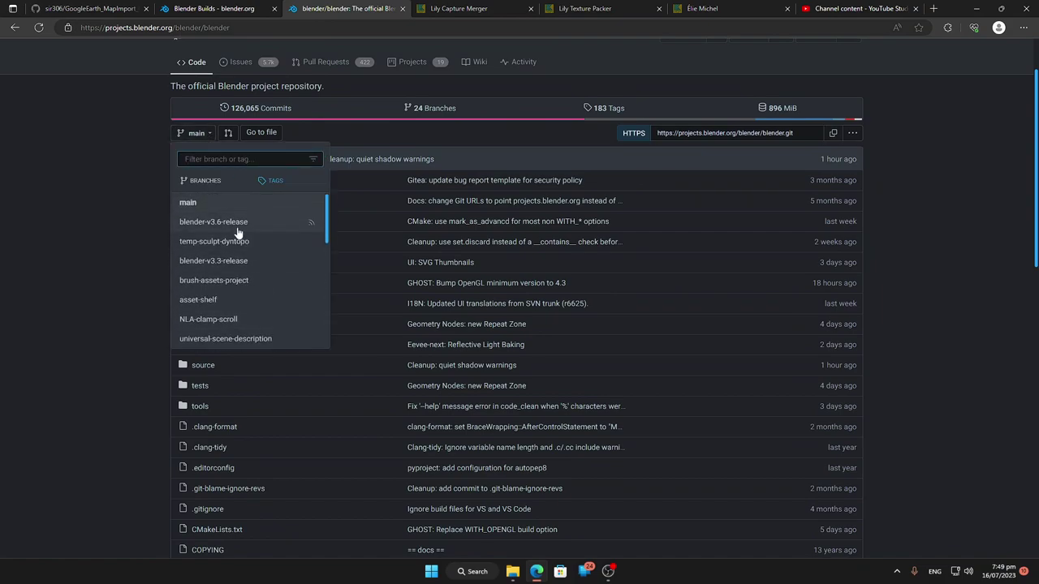
{"action": "left_click", "coordinate": [75, 229]}
{"action": "scroll", "coordinate": [295, 185], "scroll_direction": "down", "scroll_amount": 1}
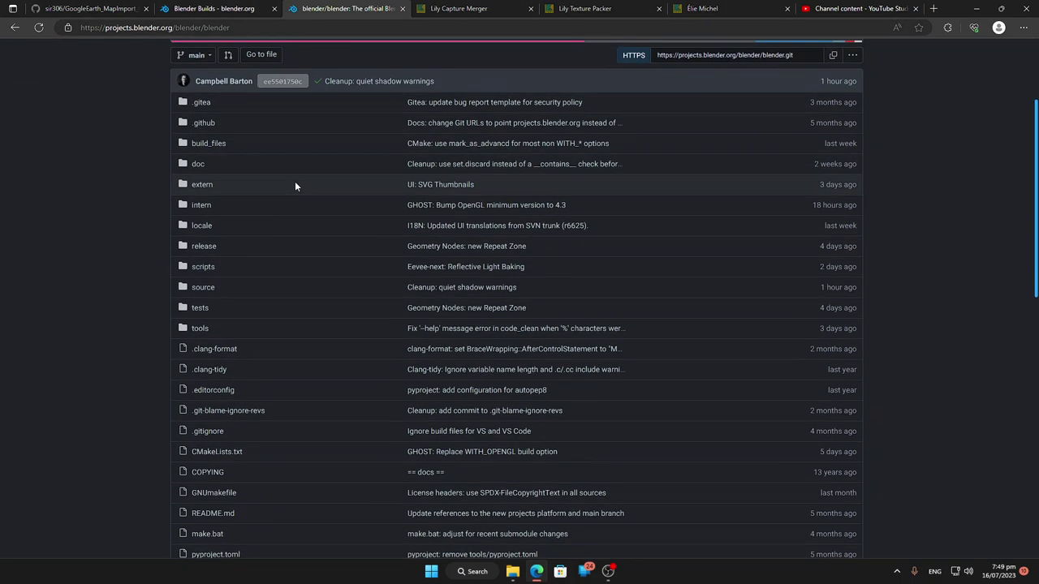
{"action": "scroll", "coordinate": [400, 196], "scroll_direction": "down", "scroll_amount": 3}
{"action": "scroll", "coordinate": [717, 134], "scroll_direction": "up", "scroll_amount": 3}
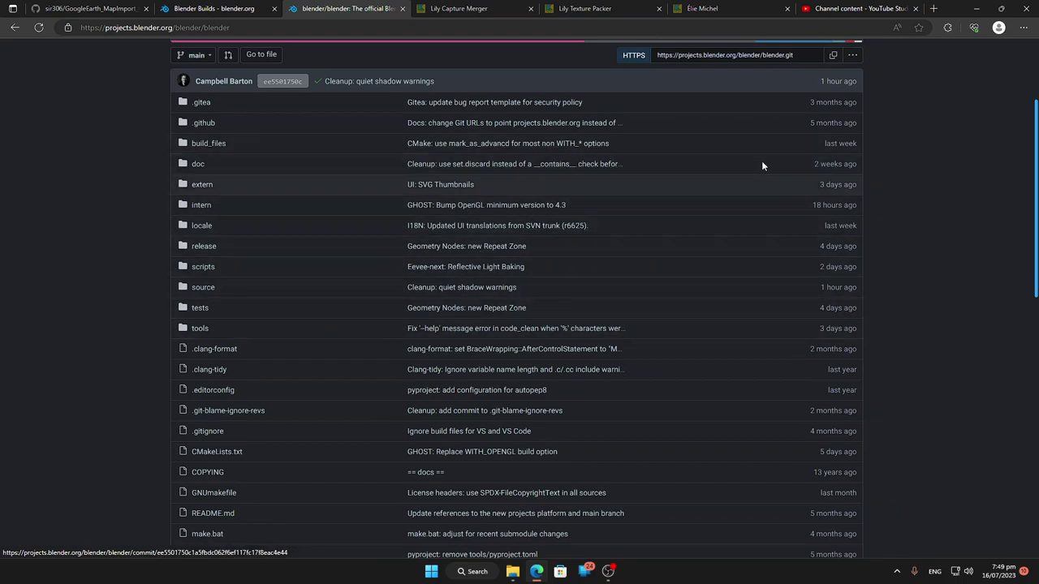
{"action": "scroll", "coordinate": [784, 146], "scroll_direction": "up", "scroll_amount": 3}
{"action": "left_click", "coordinate": [195, 211]}
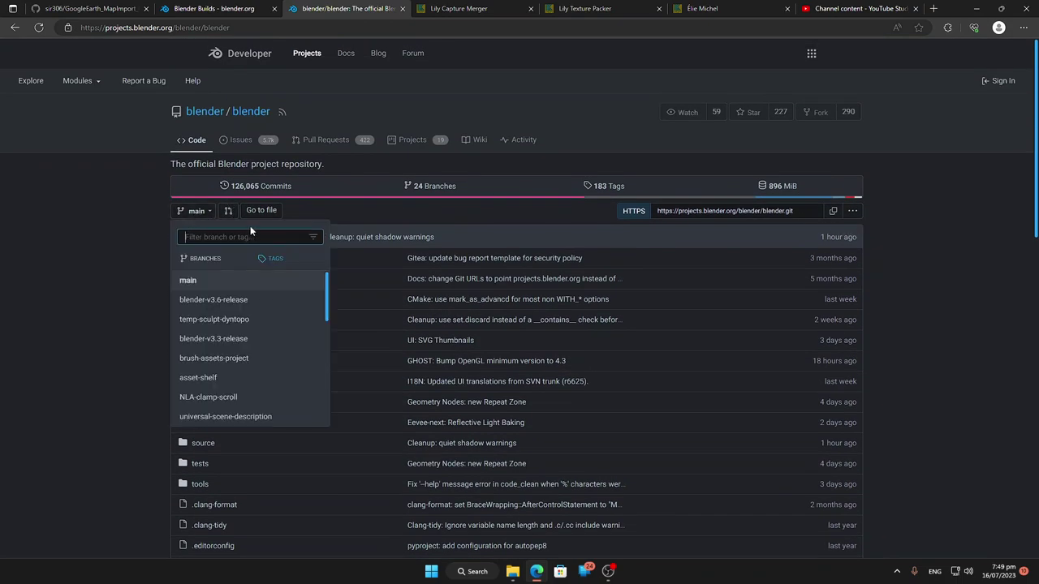
Step: Switch to the blender-v3.6-release branch and check its download options without downloading
{"action": "left_click", "coordinate": [229, 302]}
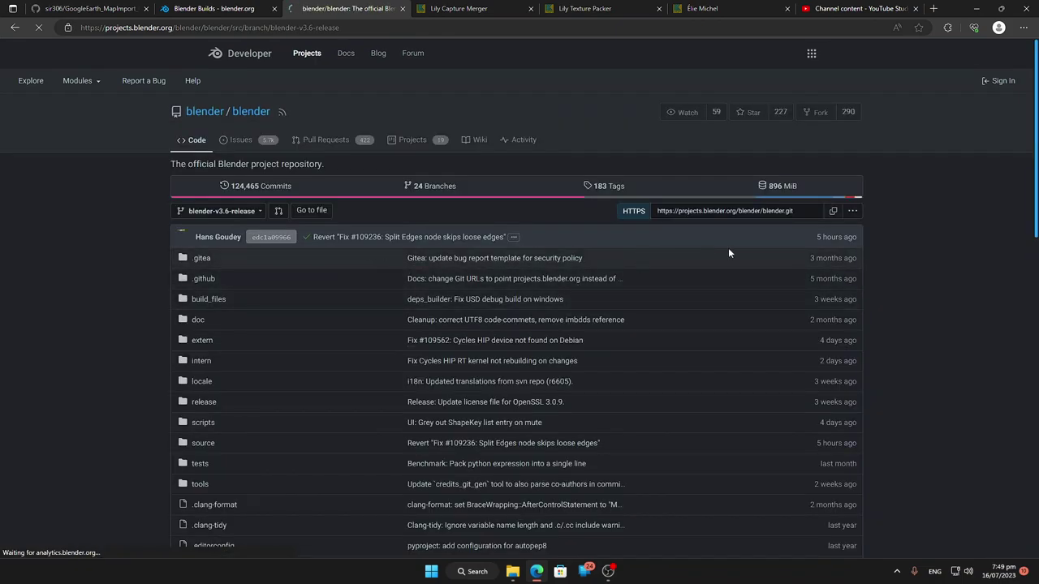
{"action": "left_click", "coordinate": [853, 211]}
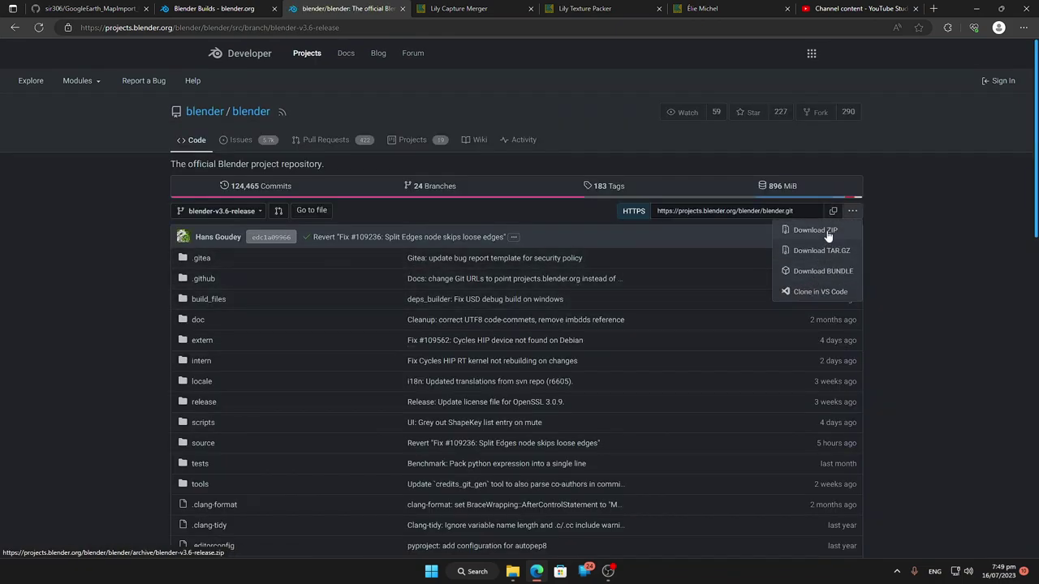
{"action": "left_click", "coordinate": [827, 233]}
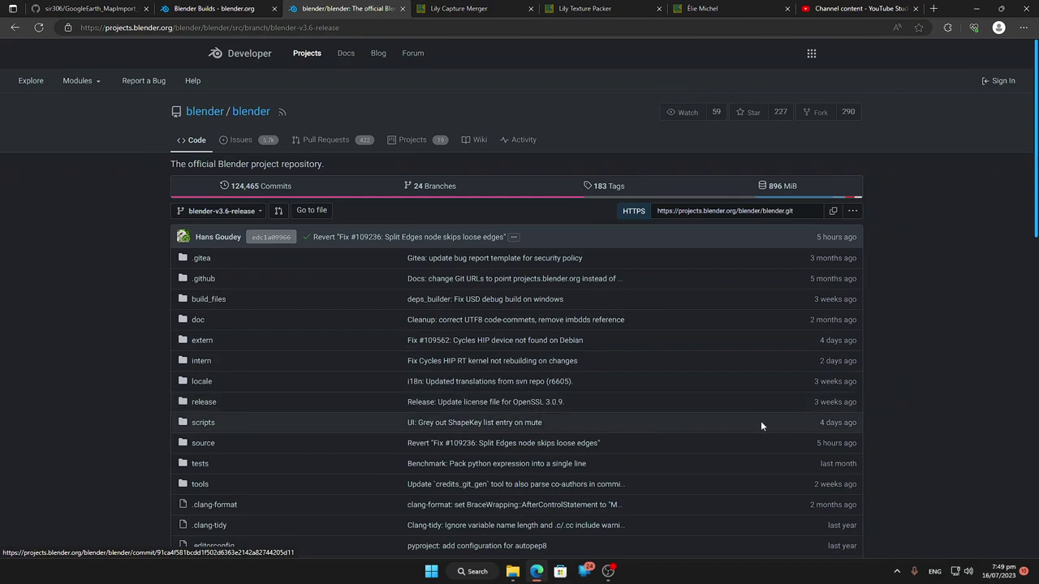
{"action": "scroll", "coordinate": [780, 423], "scroll_direction": "down", "scroll_amount": 1}
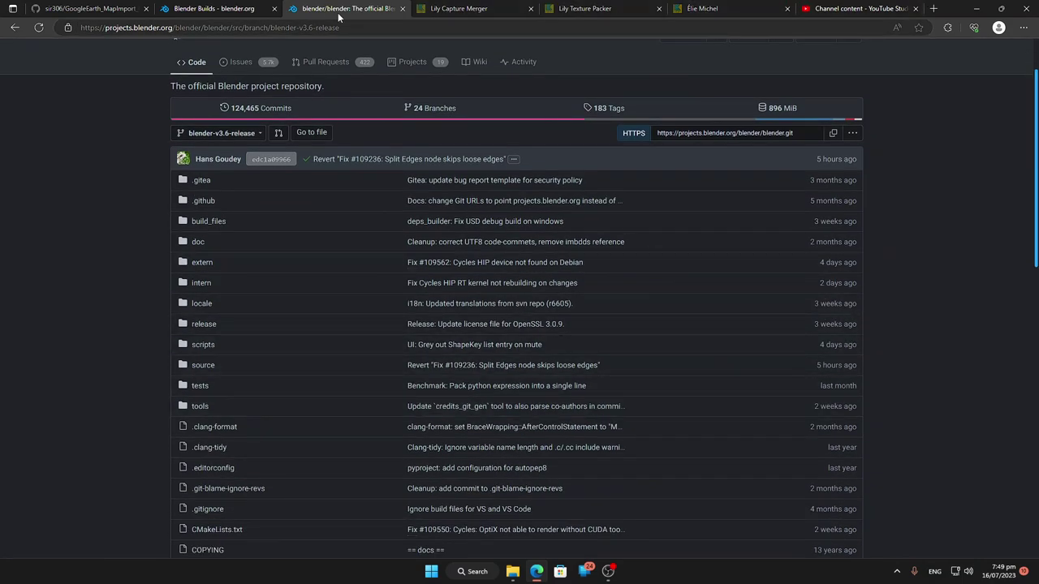
Step: Glance at the Daily Builds and YouTube tabs, then return to the blender repository page
{"action": "left_click", "coordinate": [225, 9]}
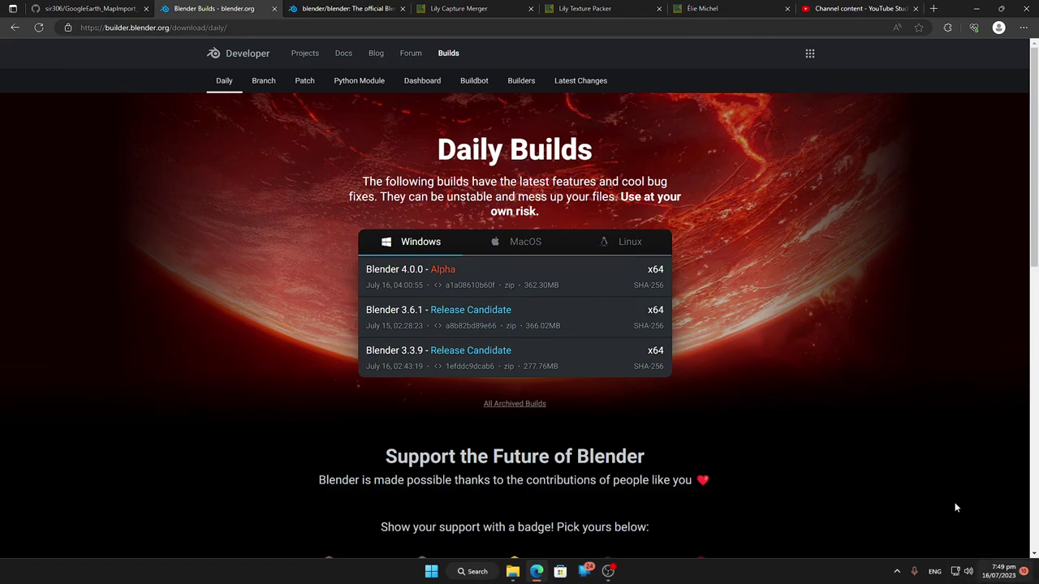
{"action": "left_click", "coordinate": [858, 8]}
{"action": "left_click", "coordinate": [237, 8]}
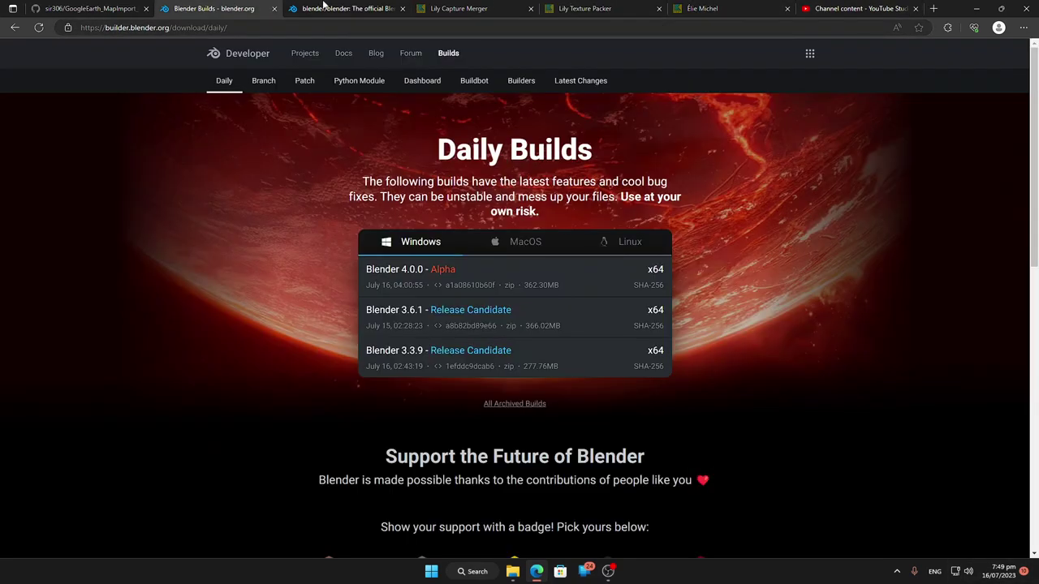
{"action": "left_click", "coordinate": [325, 7]}
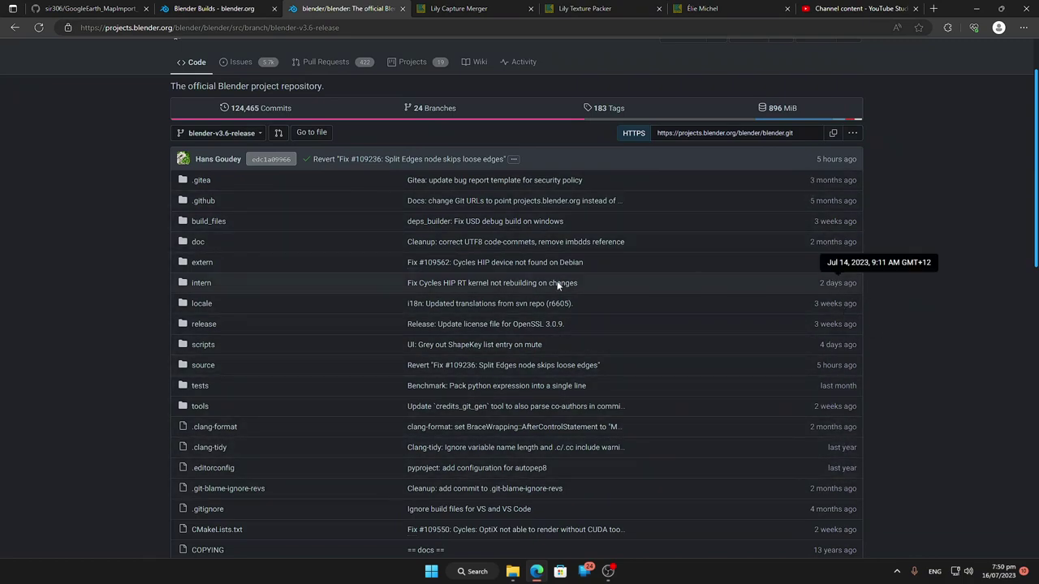
{"action": "scroll", "coordinate": [533, 405], "scroll_direction": "down", "scroll_amount": 3}
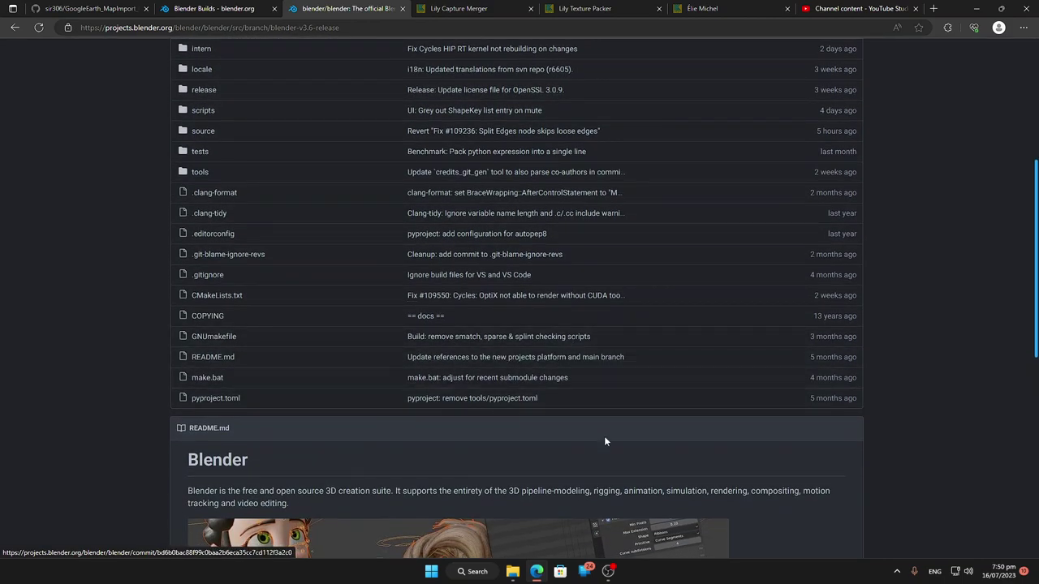
{"action": "scroll", "coordinate": [629, 426], "scroll_direction": "up", "scroll_amount": 2}
{"action": "scroll", "coordinate": [568, 341], "scroll_direction": "up", "scroll_amount": 2}
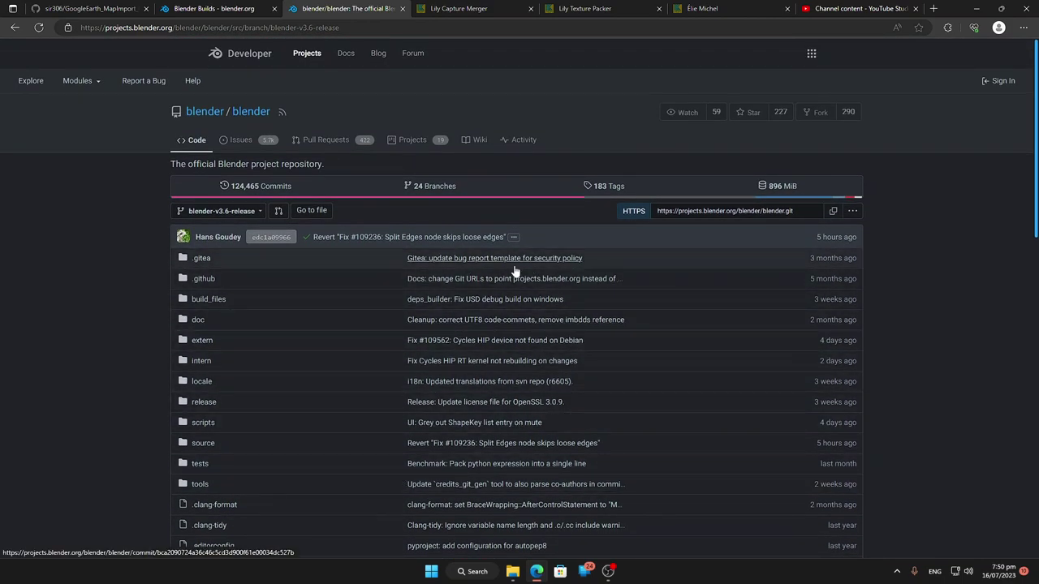
Step: Close the Blender Builds and blender/blender tabs, then view the Lily Texture Packer page
{"action": "left_click", "coordinate": [274, 8]}
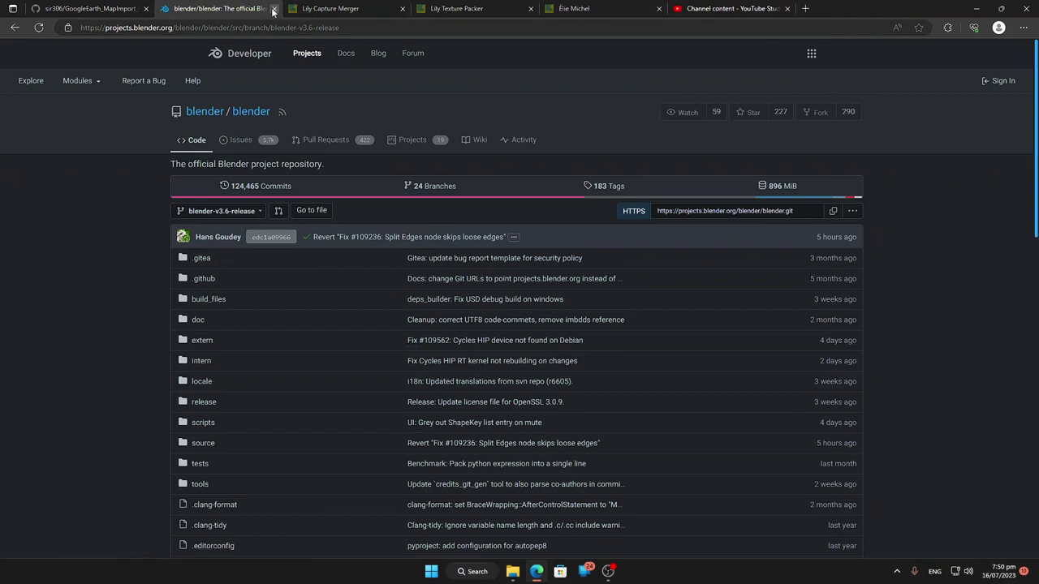
{"action": "left_click", "coordinate": [274, 9]}
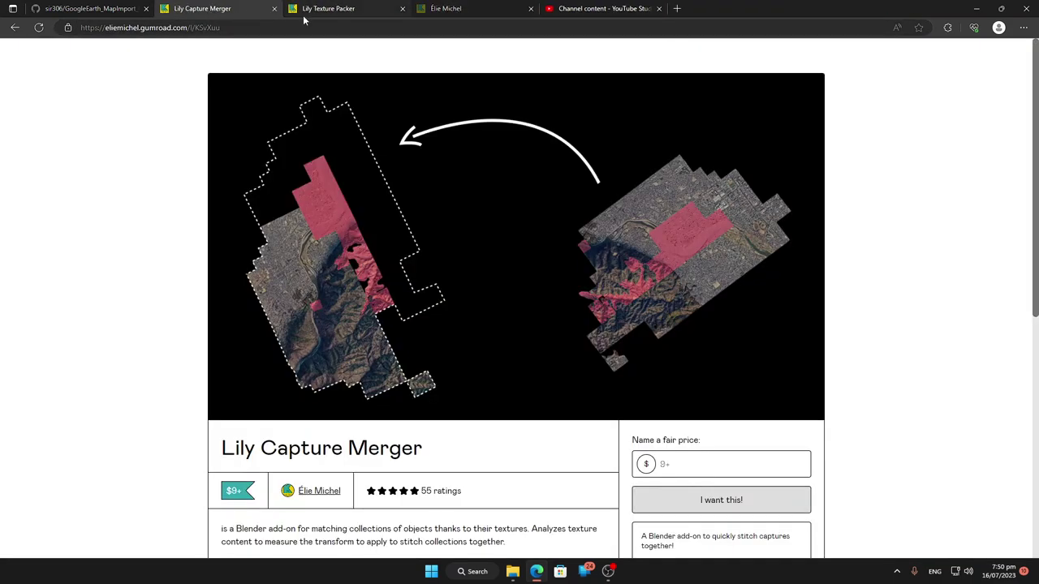
{"action": "left_click", "coordinate": [329, 8]}
{"action": "left_click", "coordinate": [252, 8]}
{"action": "left_click", "coordinate": [351, 8]}
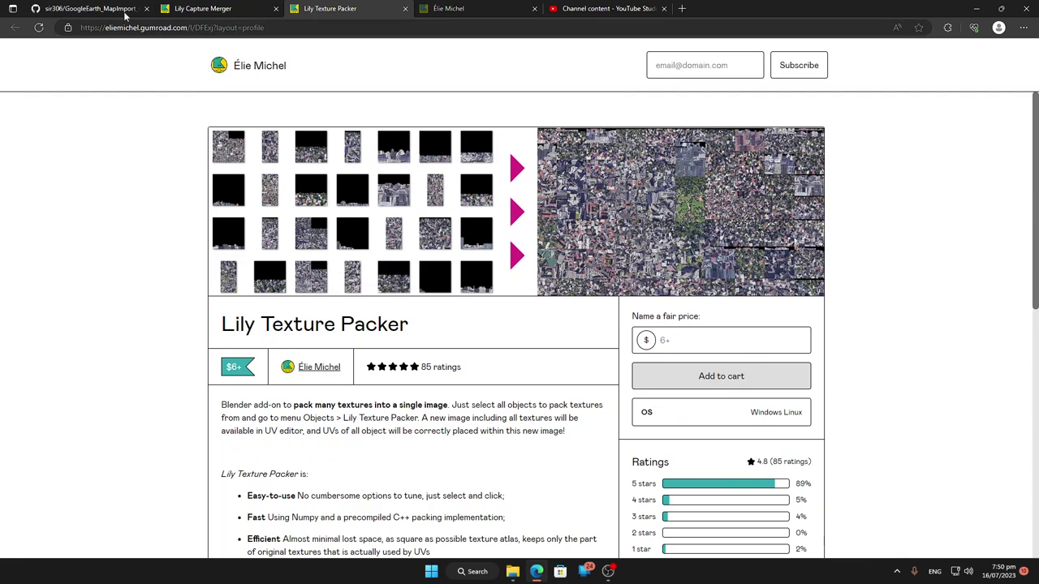
Step: Compare the Lily Capture Merger and Lily Texture Packer pages, ending on Lily Capture Merger
{"action": "key", "text": "ctrl+shift+Tab"}
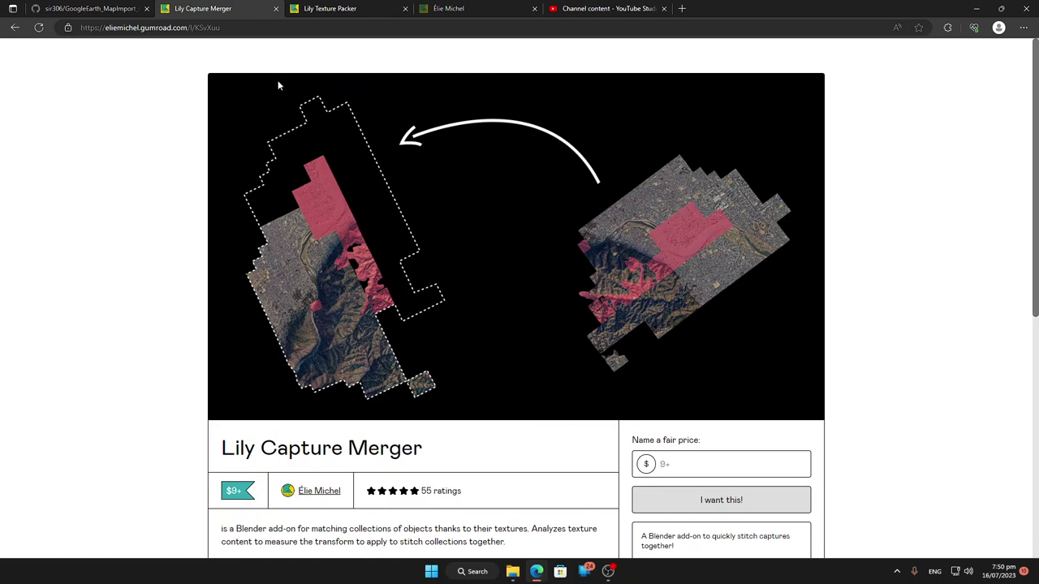
{"action": "left_click", "coordinate": [327, 8]}
{"action": "left_click", "coordinate": [223, 9]}
{"action": "left_click", "coordinate": [352, 8]}
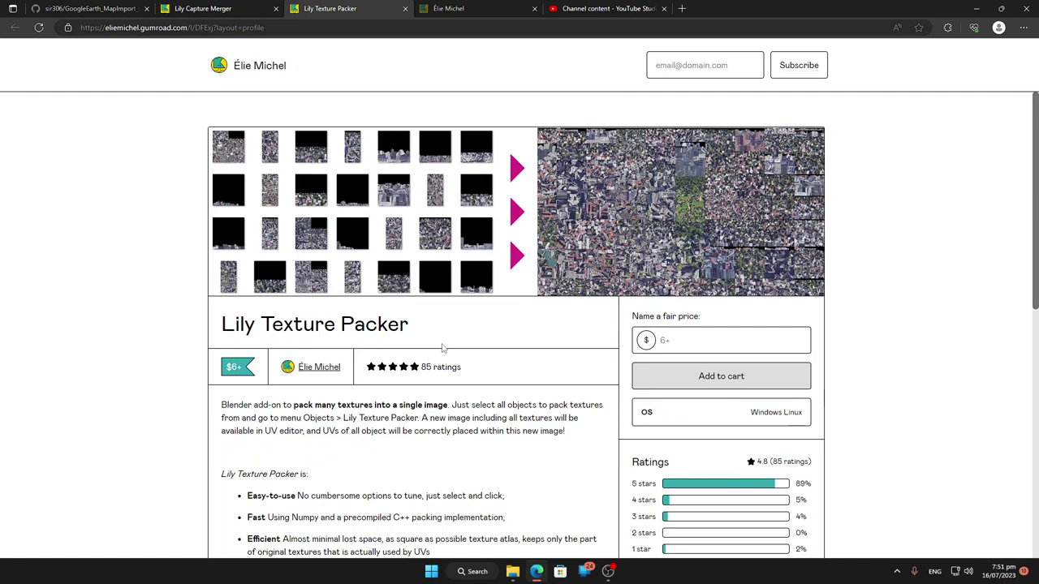
{"action": "left_click", "coordinate": [228, 8]}
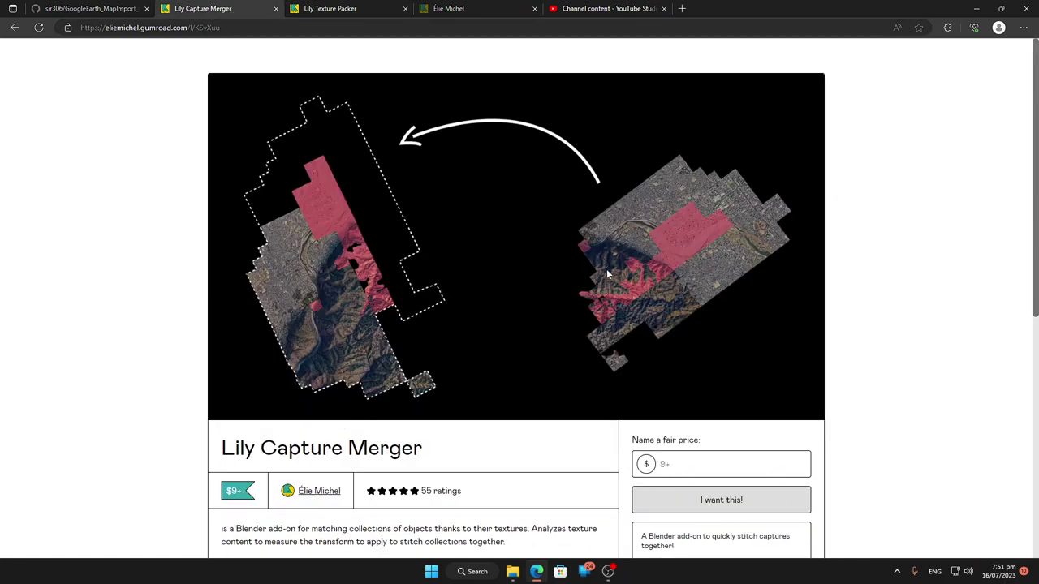
{"action": "scroll", "coordinate": [468, 370], "scroll_direction": "down", "scroll_amount": 1}
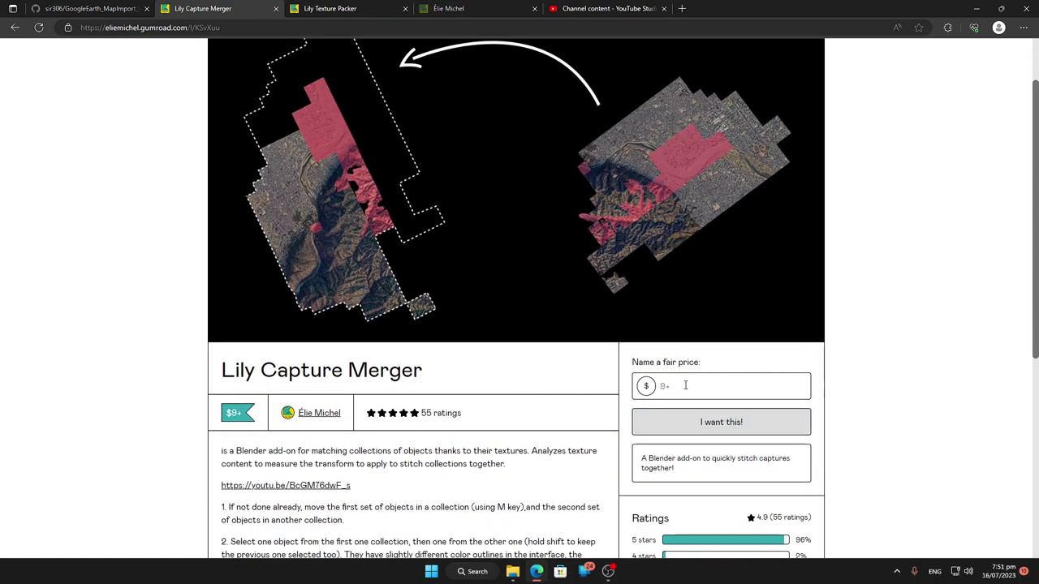
{"action": "scroll", "coordinate": [515, 387], "scroll_direction": "down", "scroll_amount": 3}
Step: On Lily Texture Packer, enter a fair price of 6 and try Add to cart
{"action": "left_click", "coordinate": [381, 10]}
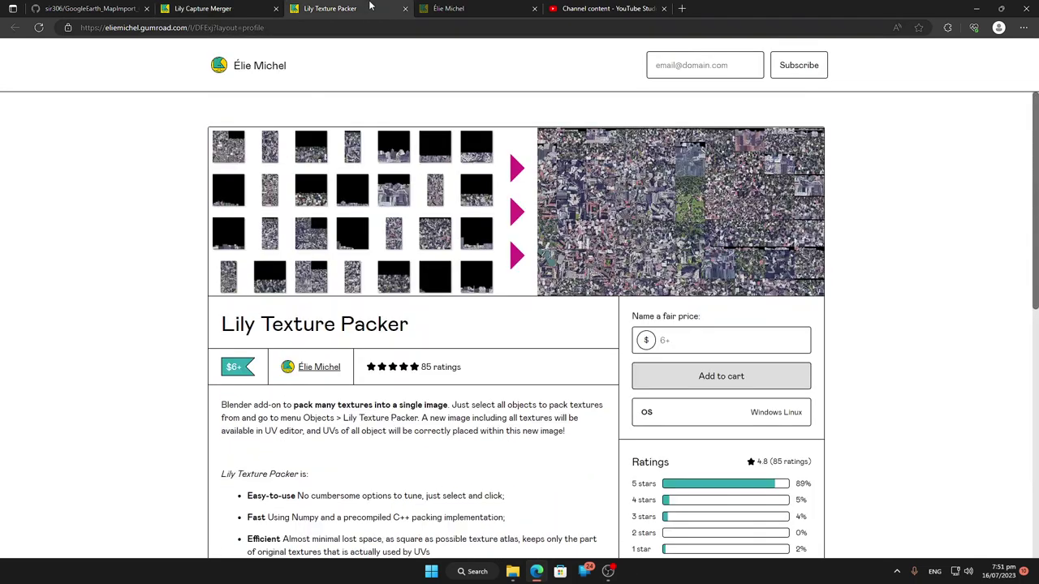
{"action": "left_click", "coordinate": [662, 341]}
{"action": "type", "text": "6"}
{"action": "left_click", "coordinate": [698, 375]}
{"action": "scroll", "coordinate": [495, 379], "scroll_direction": "down", "scroll_amount": 5}
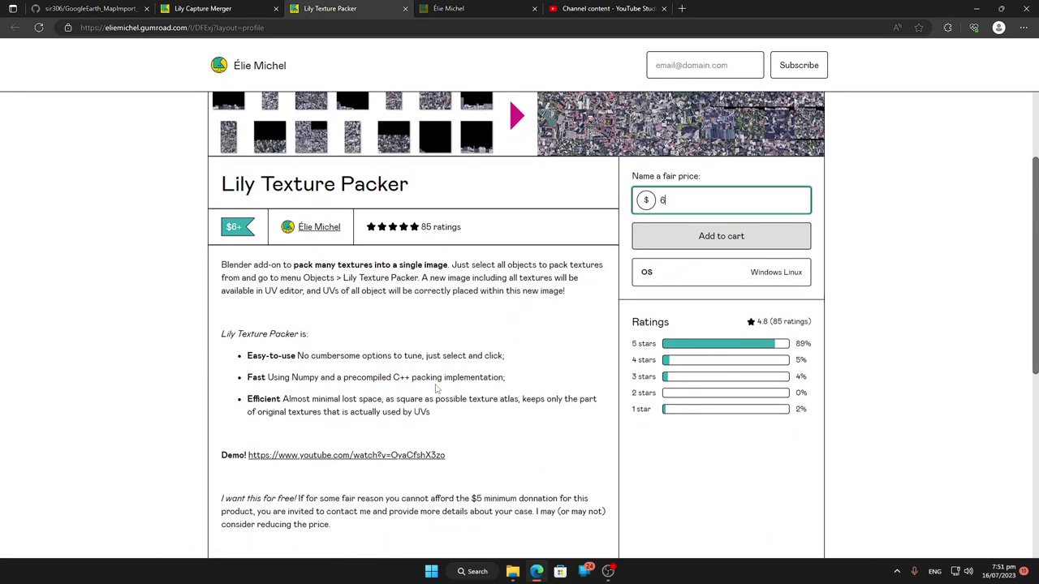
{"action": "scroll", "coordinate": [635, 317], "scroll_direction": "up", "scroll_amount": 4}
{"action": "left_click", "coordinate": [637, 315]}
Step: Delete the 6 so the fair-price field is blank, then scroll through the page
{"action": "left_click_drag", "start_coordinate": [663, 274], "coordinate": [604, 271]}
{"action": "key", "text": "BackSpace"}
{"action": "scroll", "coordinate": [420, 318], "scroll_direction": "down", "scroll_amount": 1}
{"action": "scroll", "coordinate": [554, 341], "scroll_direction": "down", "scroll_amount": 4}
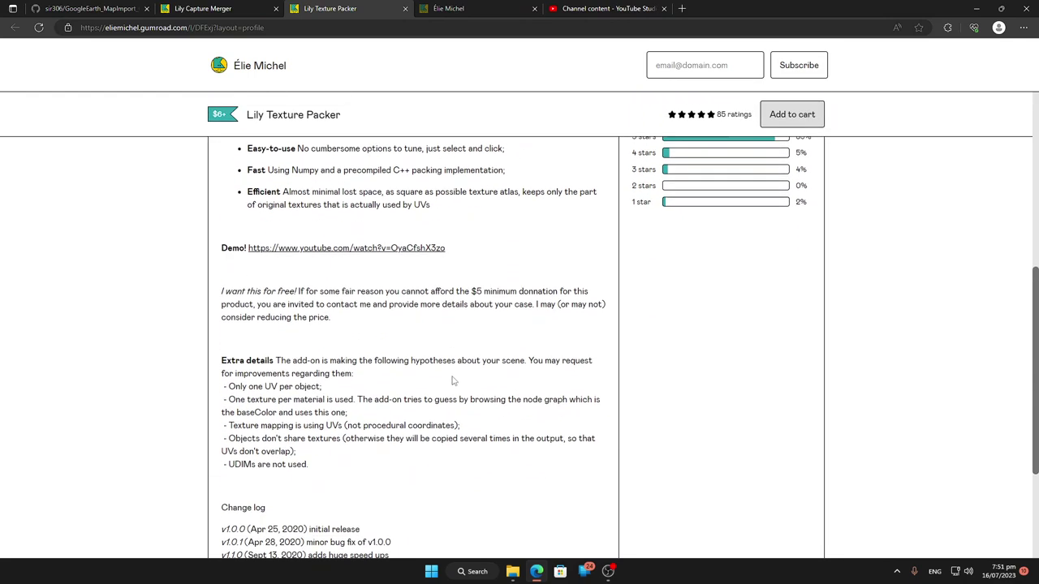
{"action": "scroll", "coordinate": [357, 422], "scroll_direction": "up", "scroll_amount": 3}
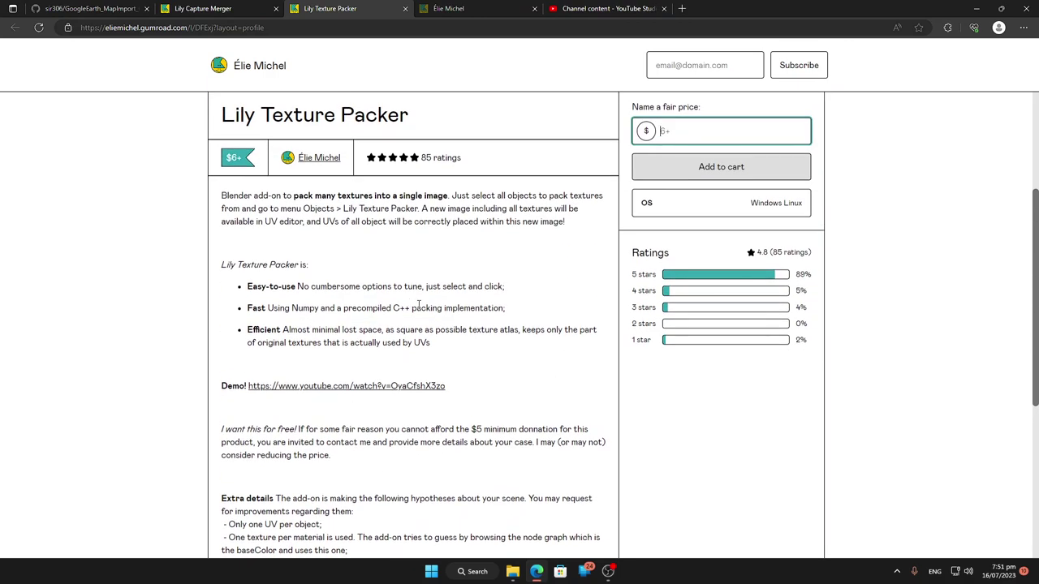
{"action": "scroll", "coordinate": [455, 393], "scroll_direction": "up", "scroll_amount": 2}
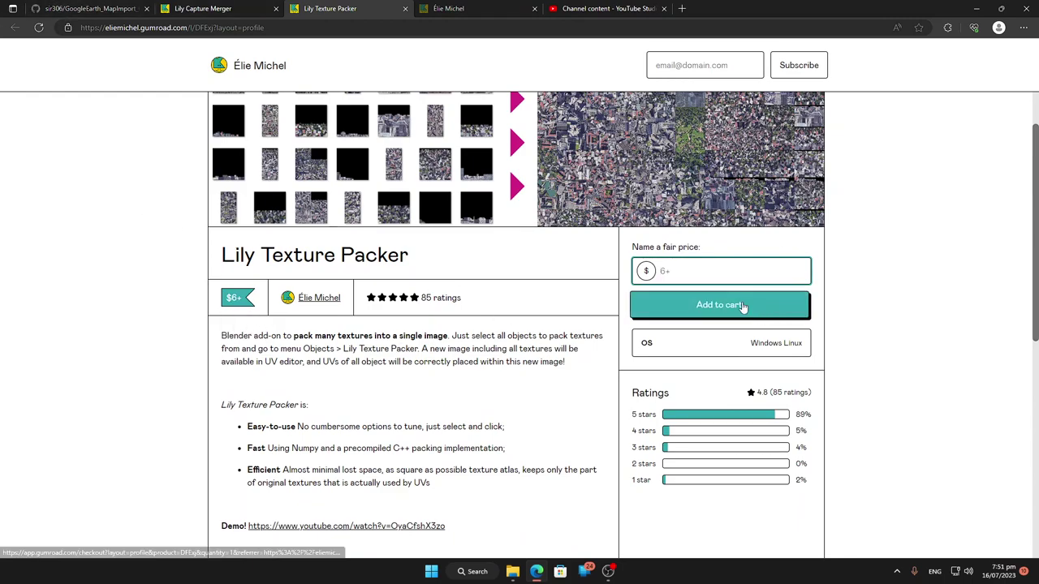
{"action": "scroll", "coordinate": [598, 359], "scroll_direction": "up", "scroll_amount": 1}
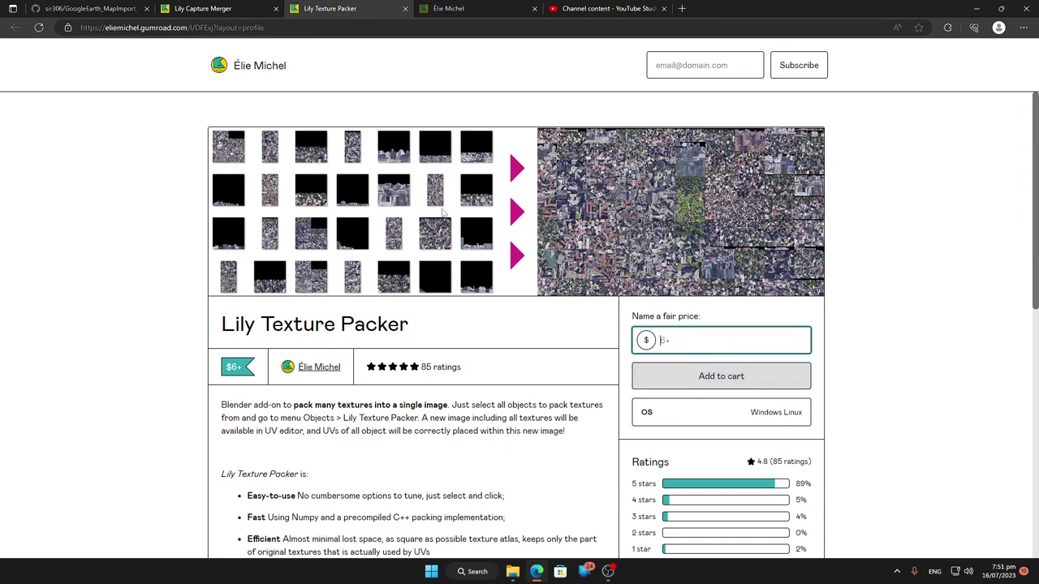
Step: Close the Lily Texture Packer, Gumroad profile, Lily Capture Merger and YouTube Studio tabs
{"action": "left_click", "coordinate": [405, 9]}
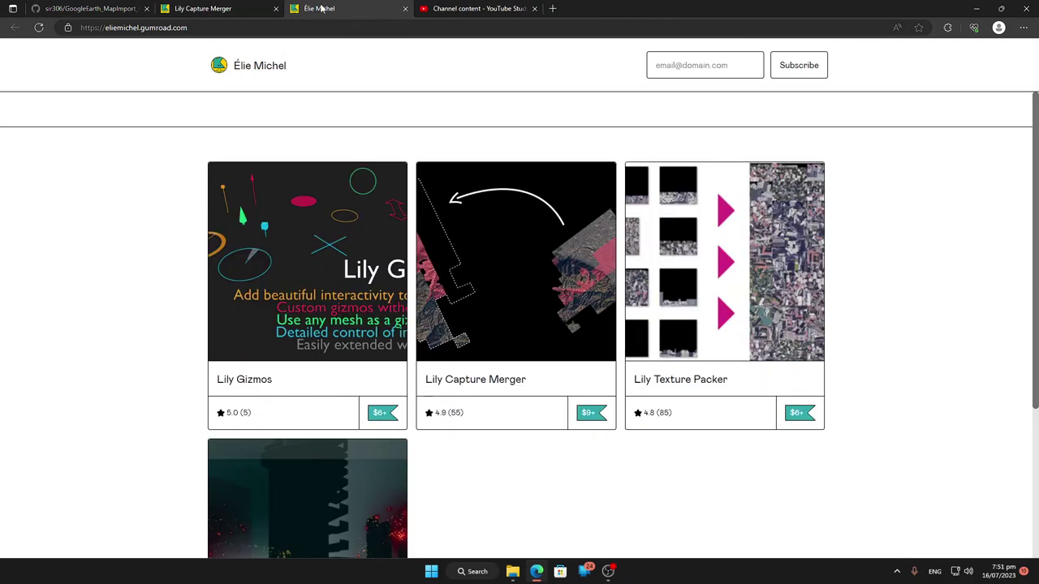
{"action": "left_click", "coordinate": [405, 8]}
{"action": "left_click", "coordinate": [276, 8]}
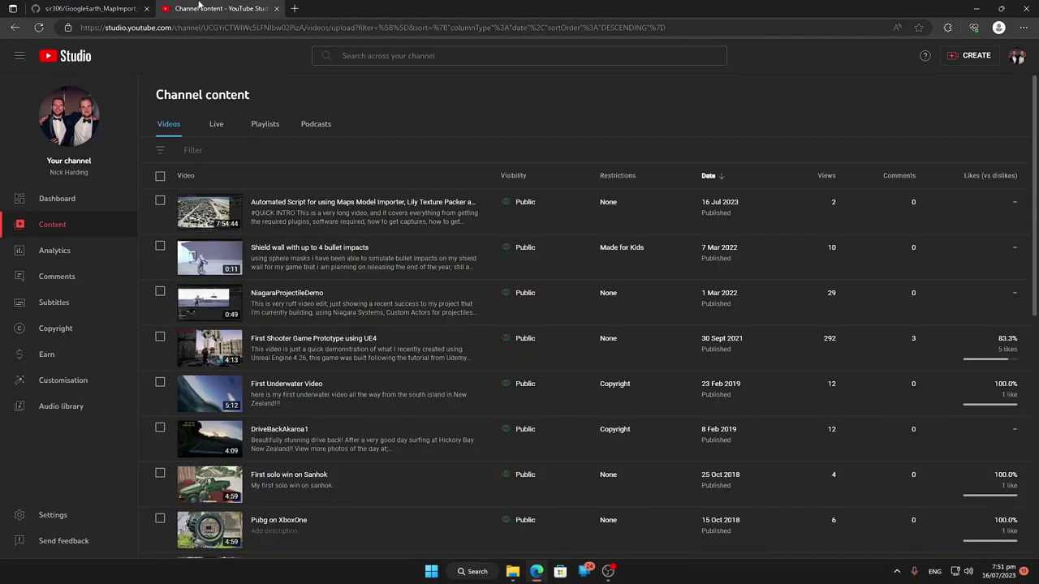
{"action": "left_click", "coordinate": [276, 8]}
Step: In a new tab, search Google for the author's GitHub profile and open it
{"action": "mouse_move", "coordinate": [70, 59]}
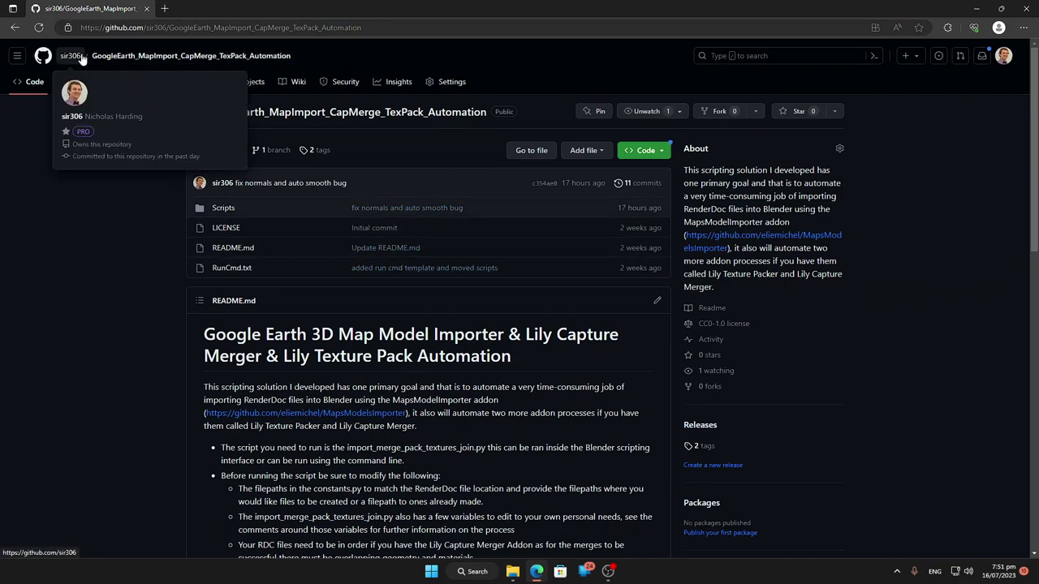
{"action": "left_click", "coordinate": [167, 12]}
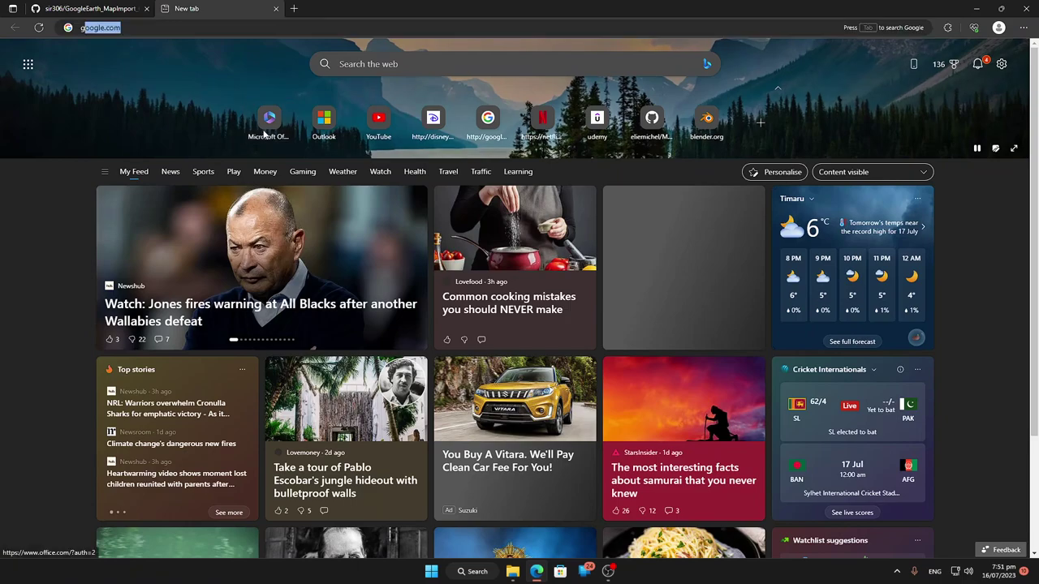
{"action": "type", "text": "go"}
{"action": "key", "text": "Return"}
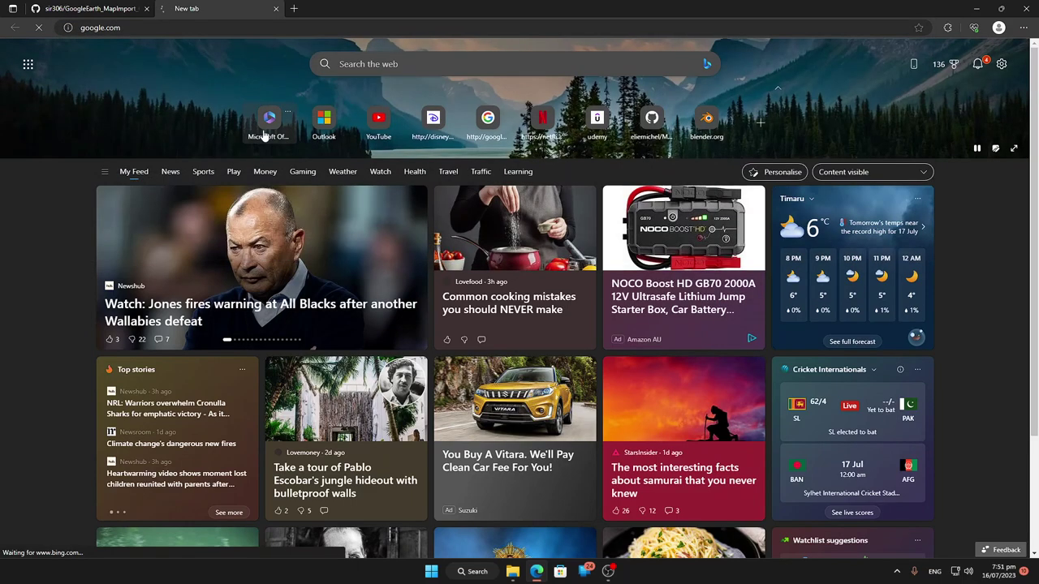
{"action": "left_click", "coordinate": [435, 262]}
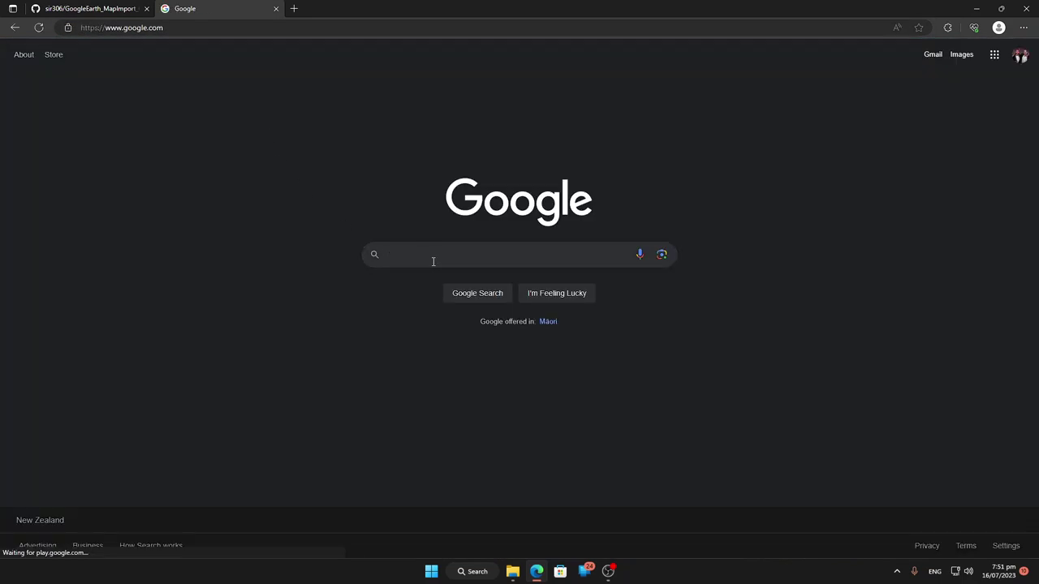
{"action": "type", "text": "sir306"}
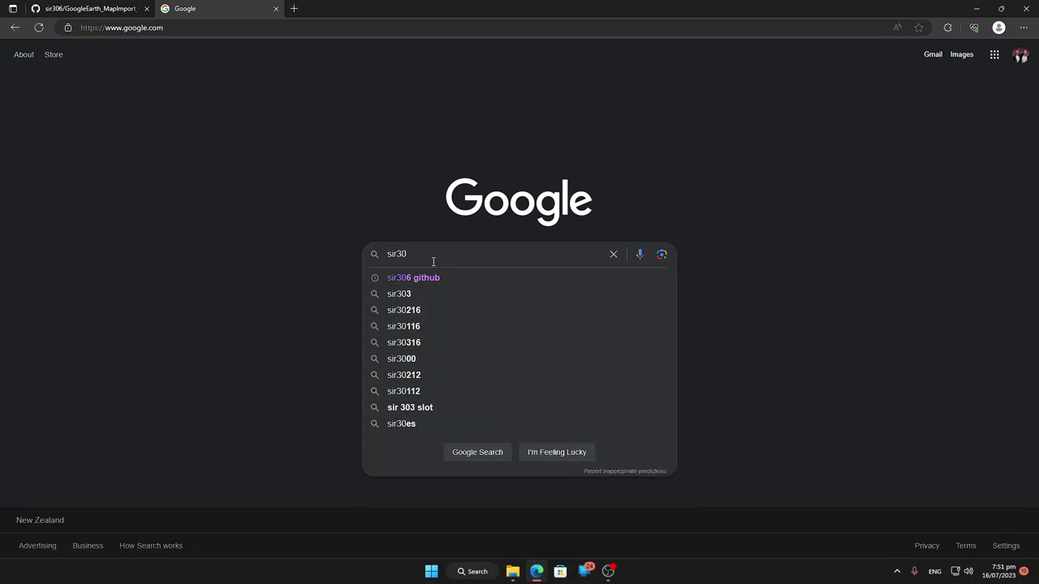
{"action": "key", "text": "Down"}
{"action": "key", "text": "Return"}
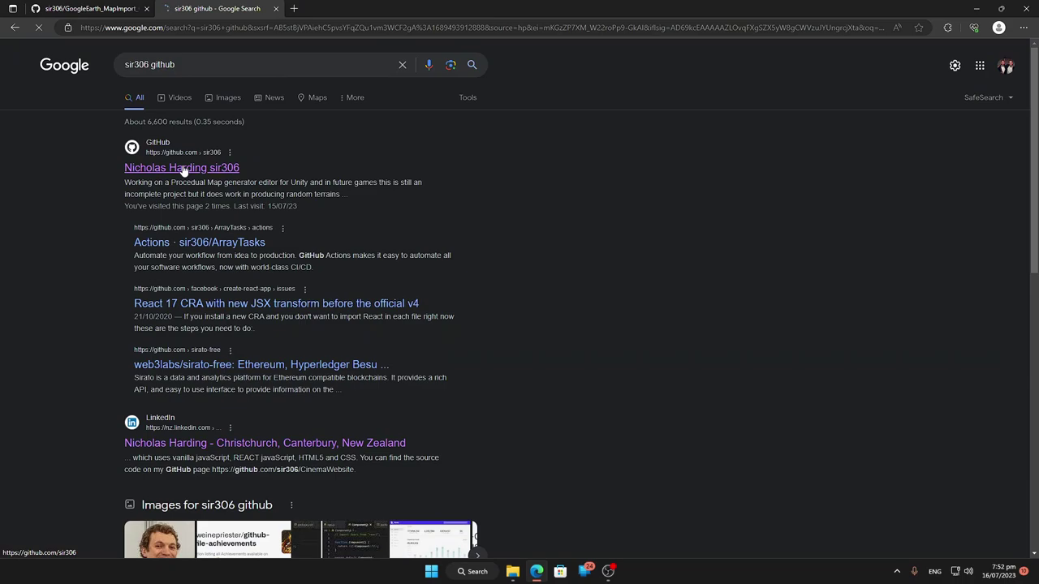
{"action": "left_click", "coordinate": [183, 168]}
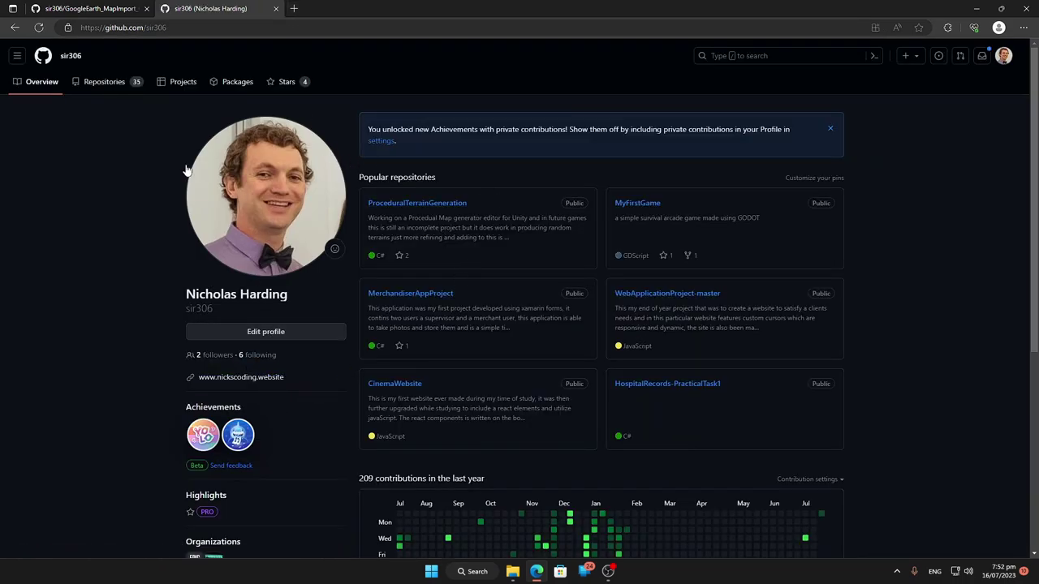
Step: Filter the profile's repositories by 'google ear' and open GoogleEarth_MapImport_CapMerge_TexPack_Automation
{"action": "left_click", "coordinate": [113, 83]}
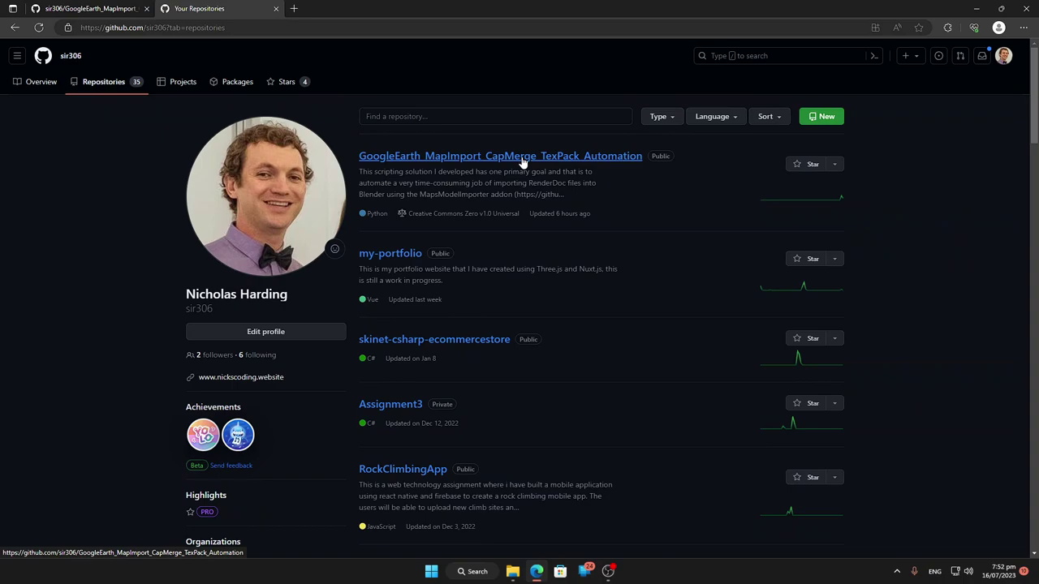
{"action": "left_click", "coordinate": [405, 116]}
{"action": "type", "text": "goog"}
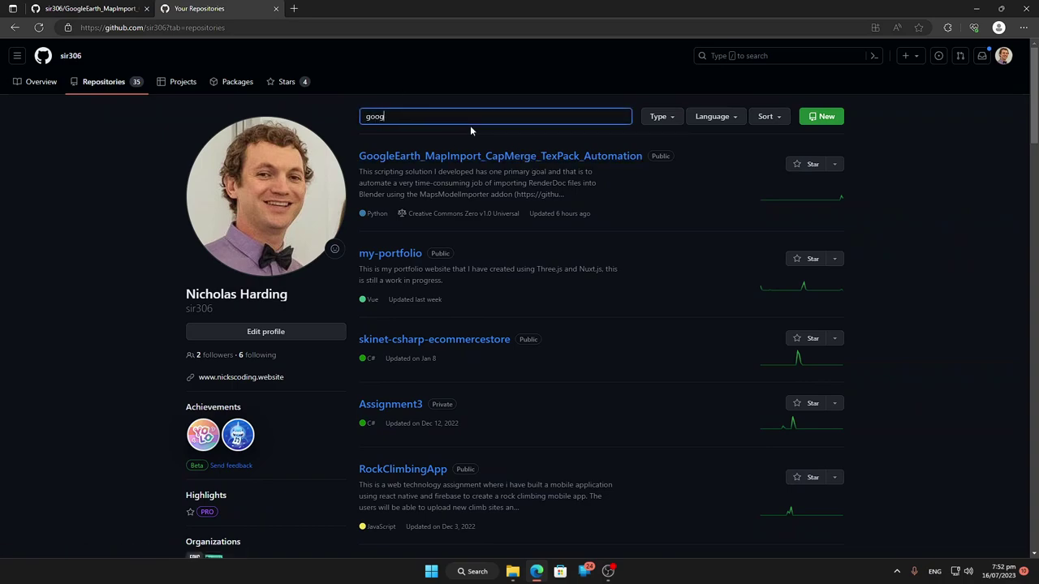
{"action": "type", "text": "le ear"}
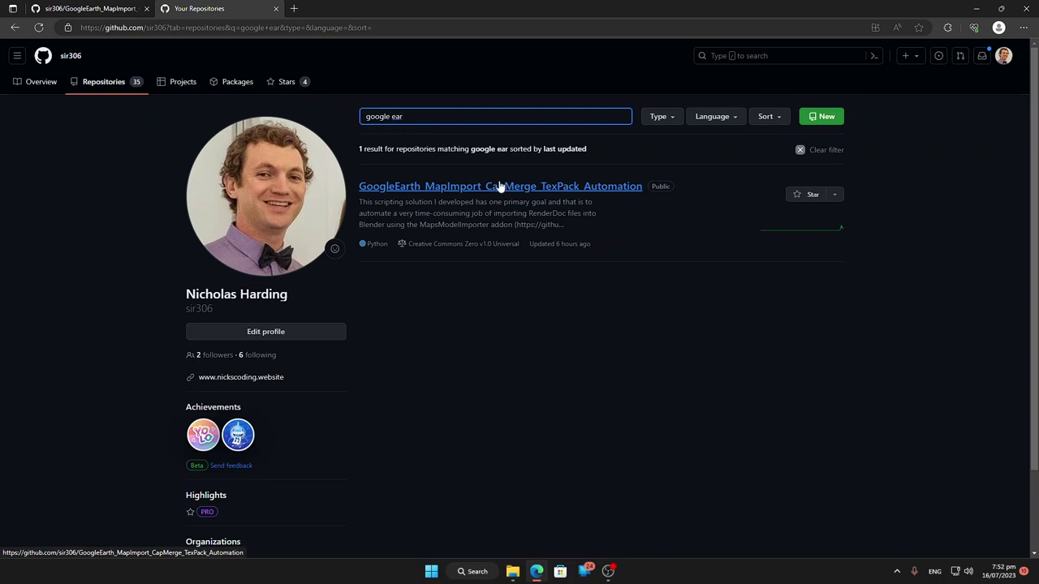
{"action": "left_click", "coordinate": [492, 188]}
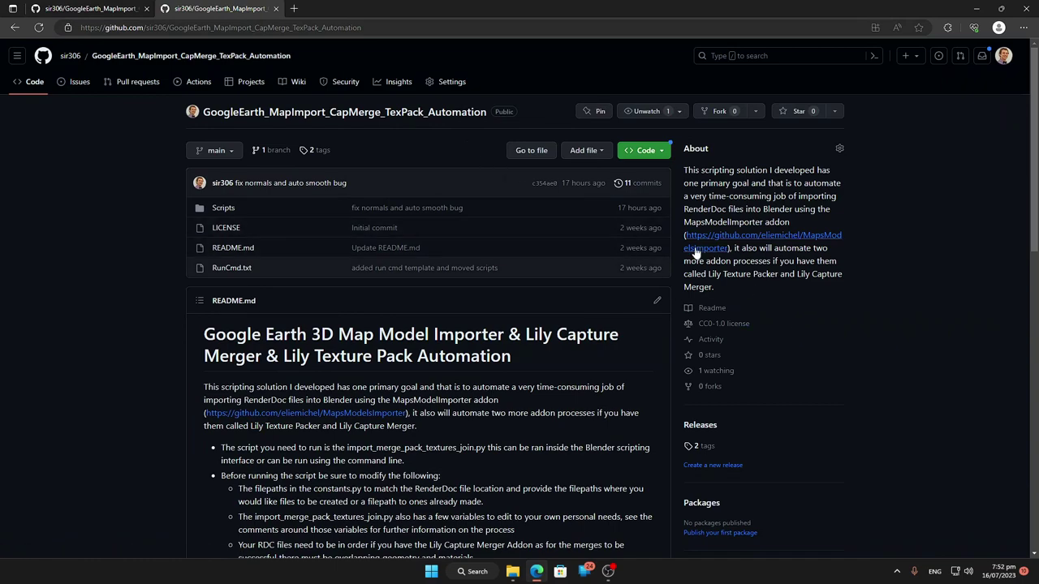
Step: Glance at the Code clone options, then open the automation repository's Releases list
{"action": "left_click", "coordinate": [653, 151]}
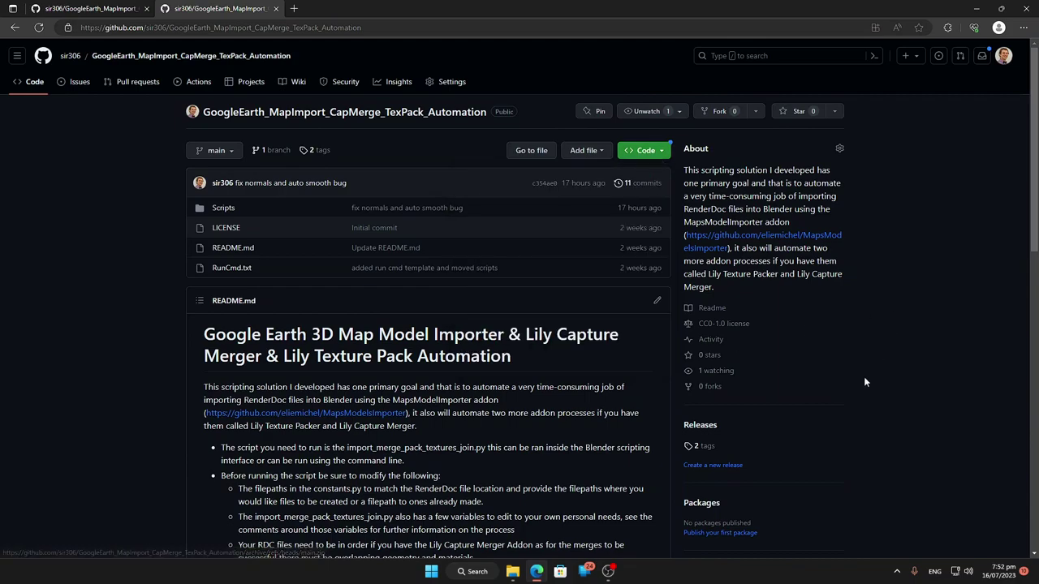
{"action": "left_click", "coordinate": [519, 351]}
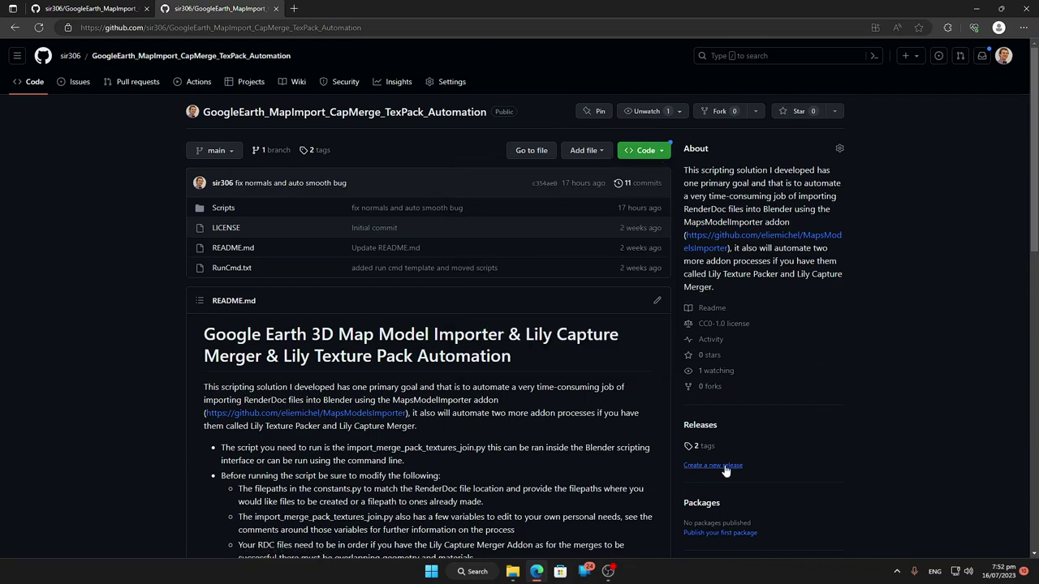
{"action": "left_click", "coordinate": [703, 426]}
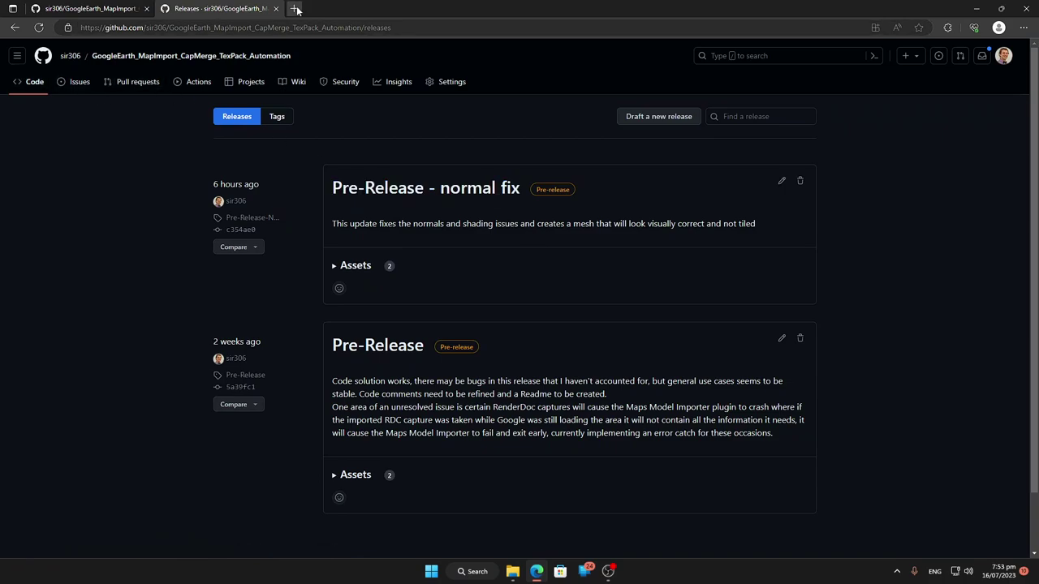
Step: Google 'maps model importer' and open the MapsModelsImporter GitHub repository
{"action": "left_click", "coordinate": [219, 28]}
{"action": "type", "text": "google"}
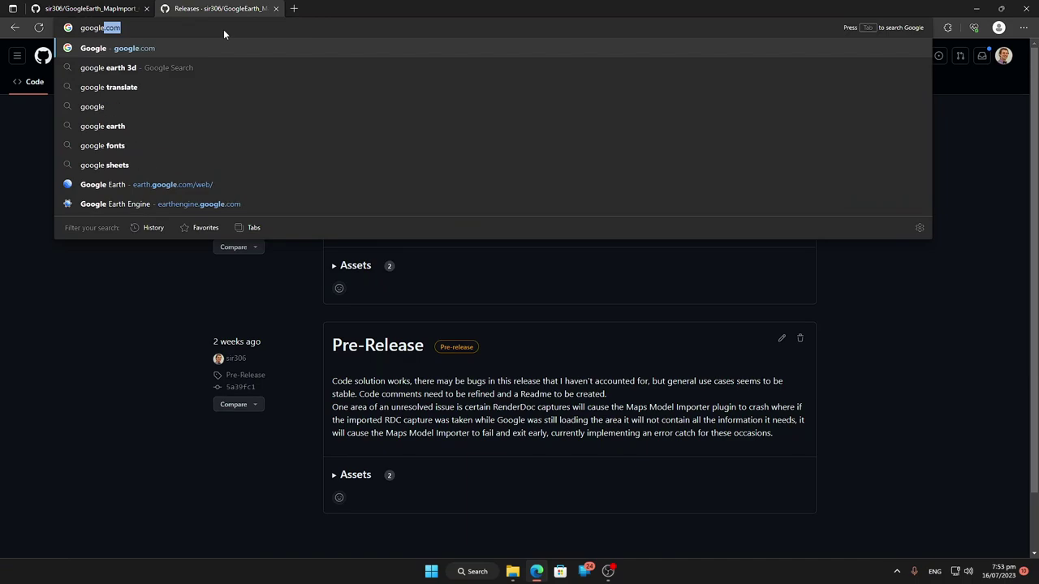
{"action": "key", "text": "Return"}
{"action": "left_click", "coordinate": [438, 256]}
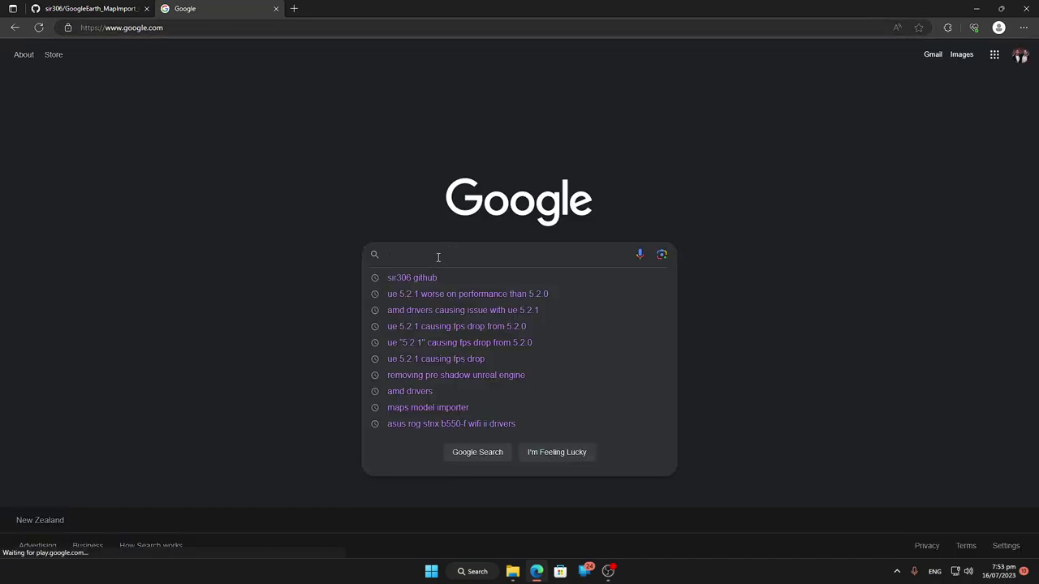
{"action": "type", "text": "map"}
{"action": "key", "text": "Down"}
{"action": "key", "text": "Return"}
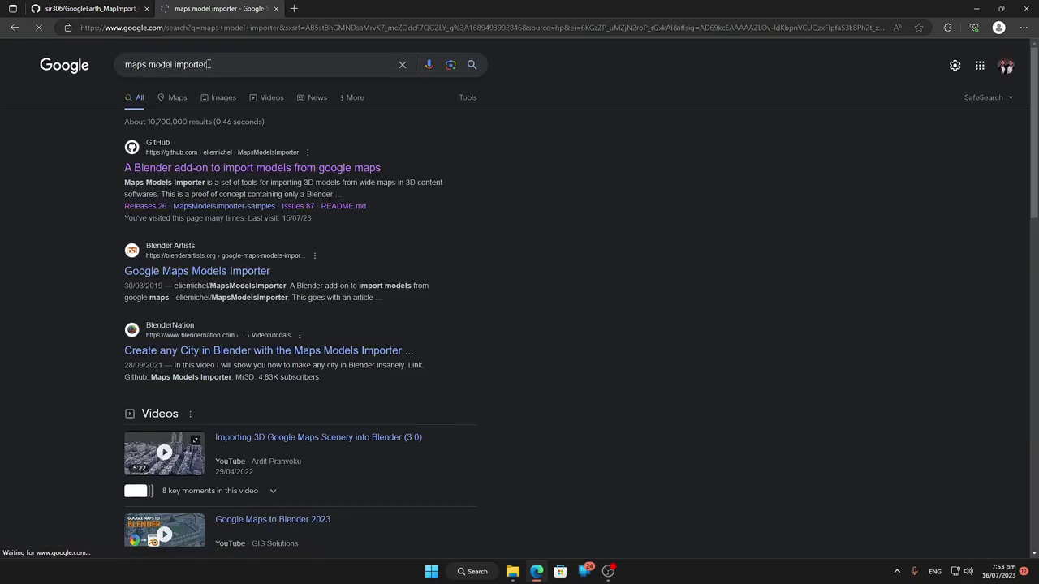
{"action": "left_click", "coordinate": [228, 169]}
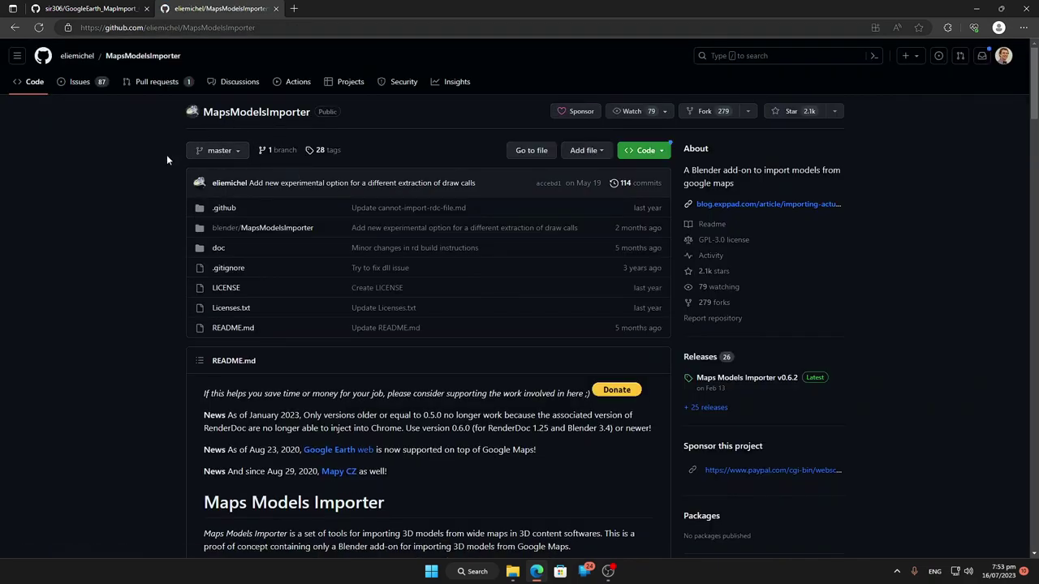
Step: Start entering gumroad.com, abandon it, and return to the maps model importer results
{"action": "mouse_move", "coordinate": [82, 64]}
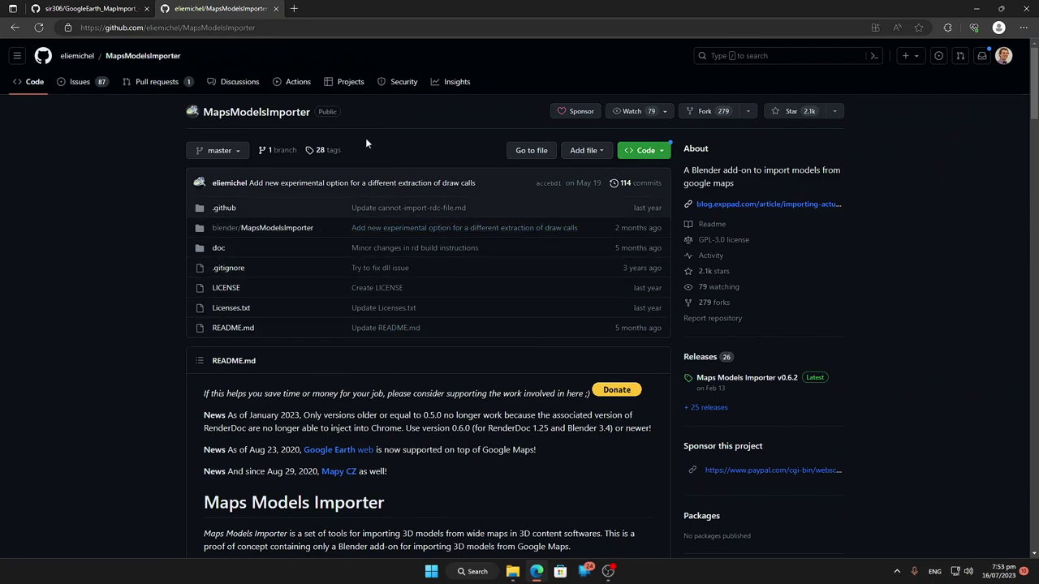
{"action": "left_click", "coordinate": [178, 31]}
{"action": "type", "text": "gumroad.com"}
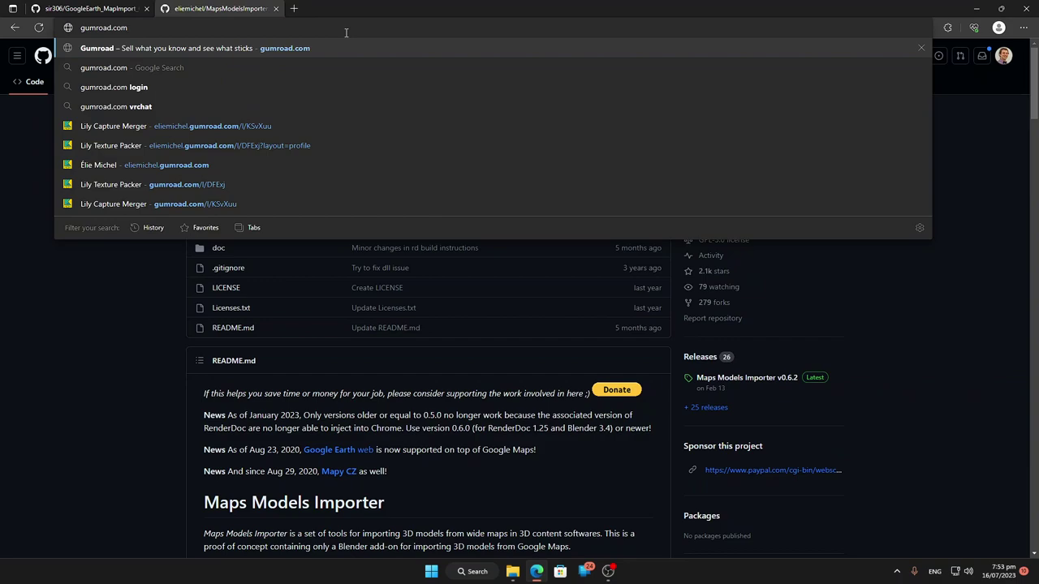
{"action": "key", "text": "BackSpace"}
{"action": "key", "text": "BackSpace"}
{"action": "key", "text": "BackSpace"}
{"action": "key", "text": "BackSpace"}
{"action": "key", "text": "BackSpace"}
{"action": "key", "text": "BackSpace"}
{"action": "key", "text": "BackSpace"}
{"action": "key", "text": "BackSpace"}
{"action": "key", "text": "BackSpace"}
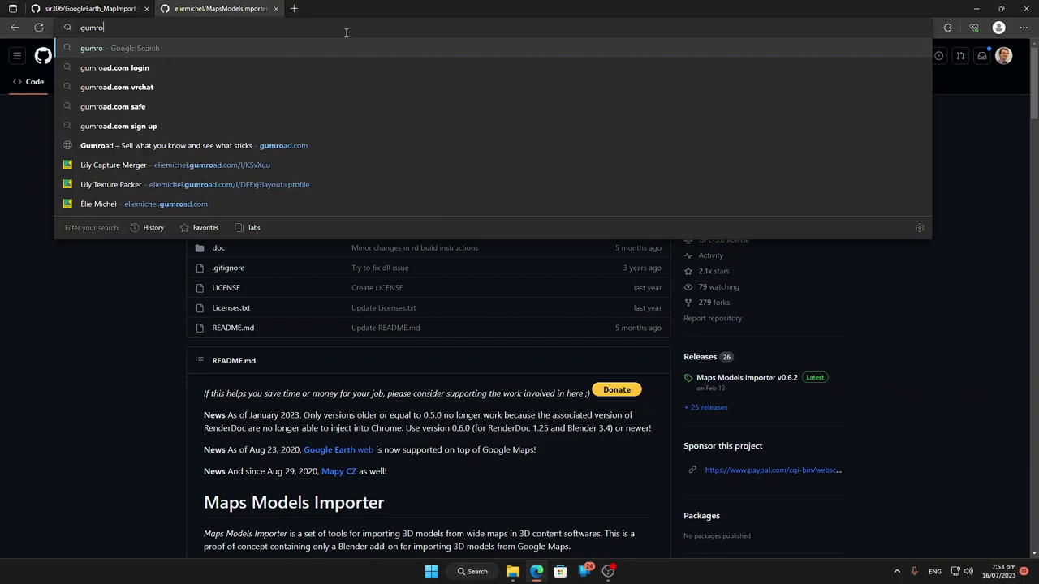
{"action": "key", "text": "Escape"}
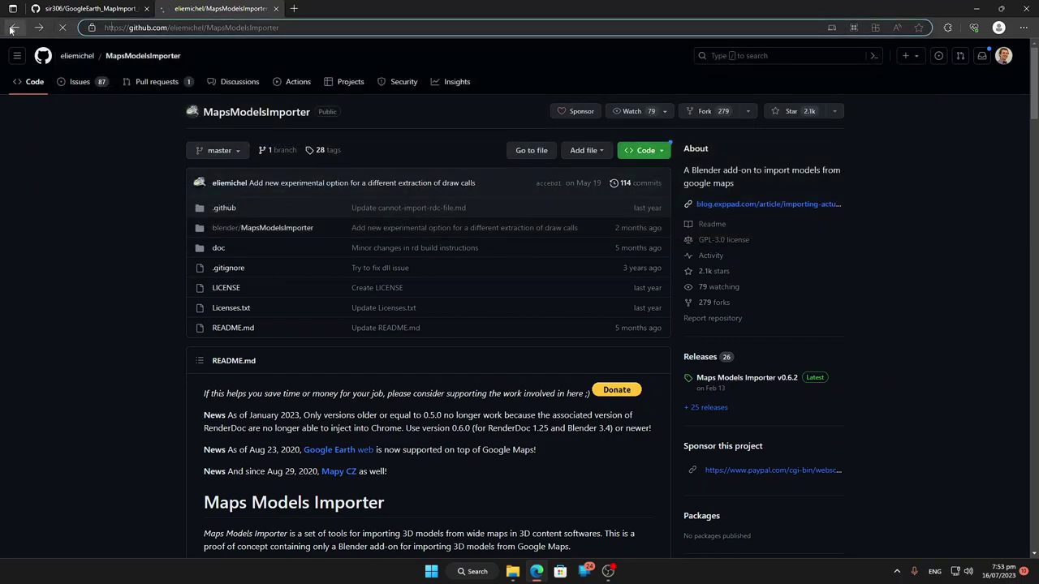
{"action": "key", "text": "alt+Left"}
Step: Search for 'lily capture merger' and open its Gumroad page in a background tab
{"action": "left_click", "coordinate": [256, 59]}
{"action": "key", "text": "ctrl+a"}
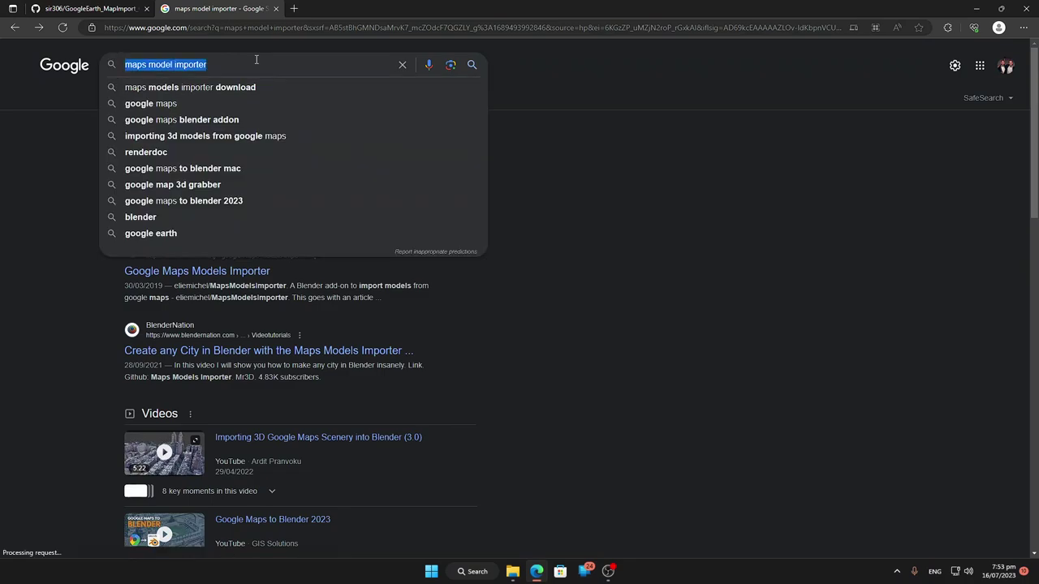
{"action": "key", "text": "BackSpace"}
{"action": "type", "text": "lily"}
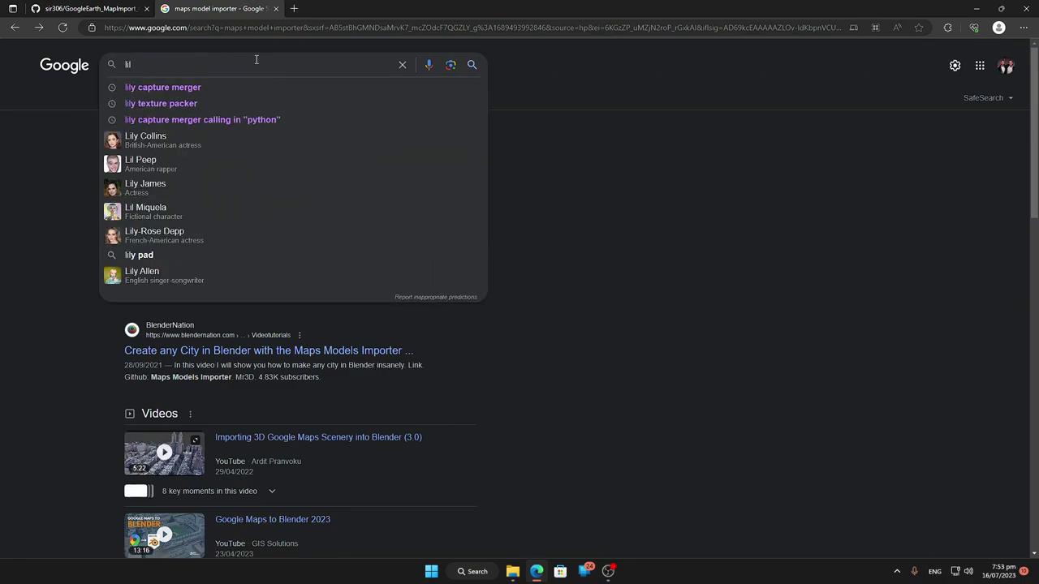
{"action": "key", "text": "Down"}
{"action": "key", "text": "Return"}
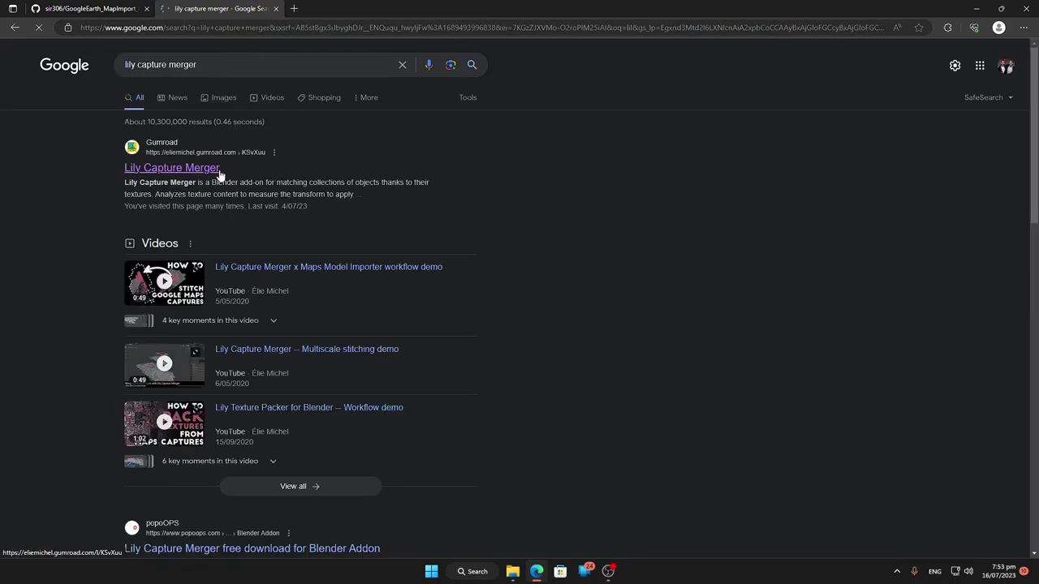
{"action": "middle_click", "coordinate": [166, 173]}
Step: Change the search to 'lily texture packer' and view its results
{"action": "left_click", "coordinate": [204, 65]}
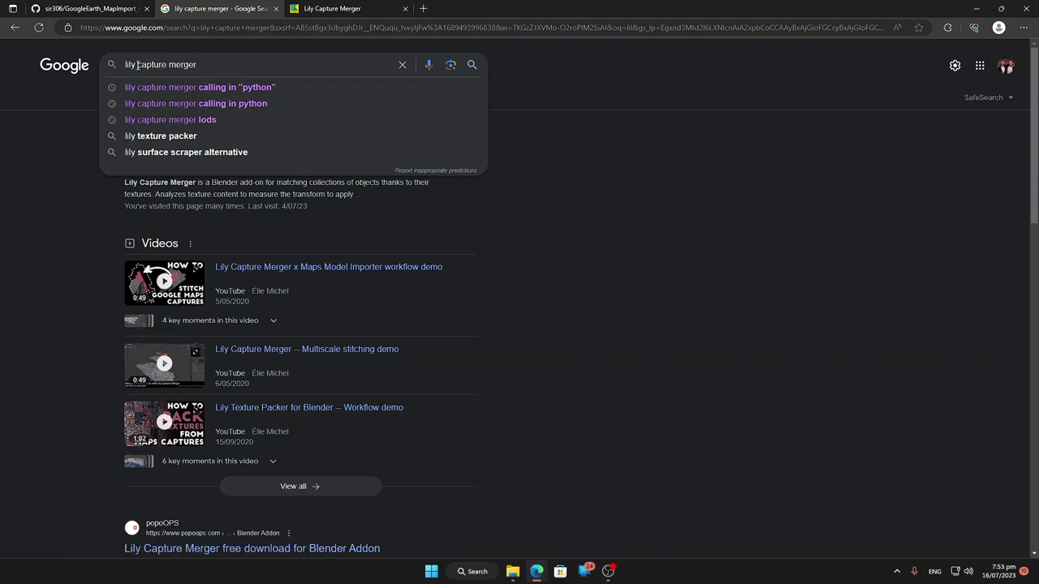
{"action": "left_click_drag", "start_coordinate": [138, 65], "coordinate": [294, 63]}
{"action": "type", "text": "text"}
{"action": "key", "text": "Down"}
{"action": "key", "text": "Return"}
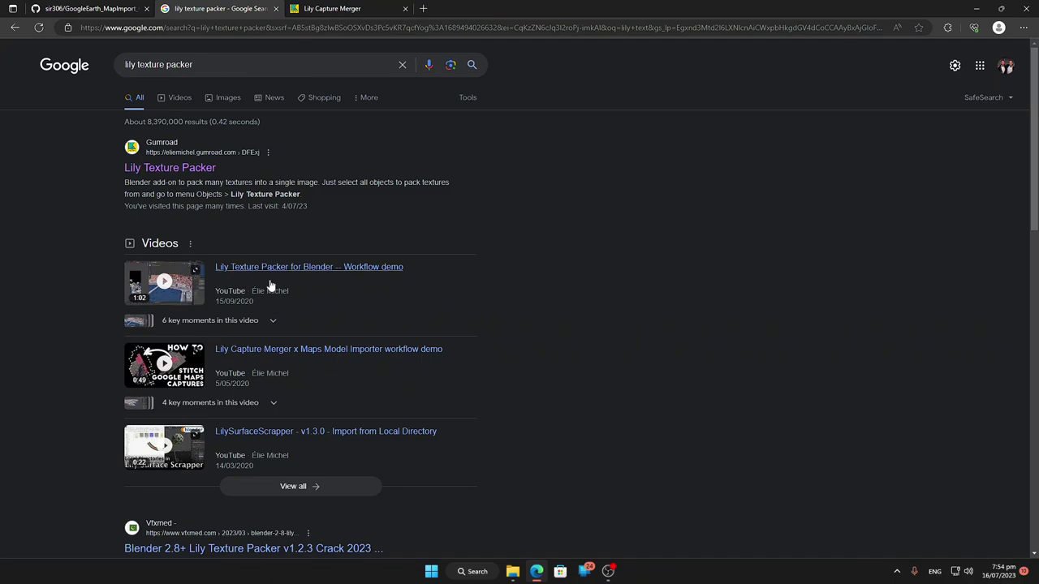
{"action": "mouse_move", "coordinate": [201, 290]}
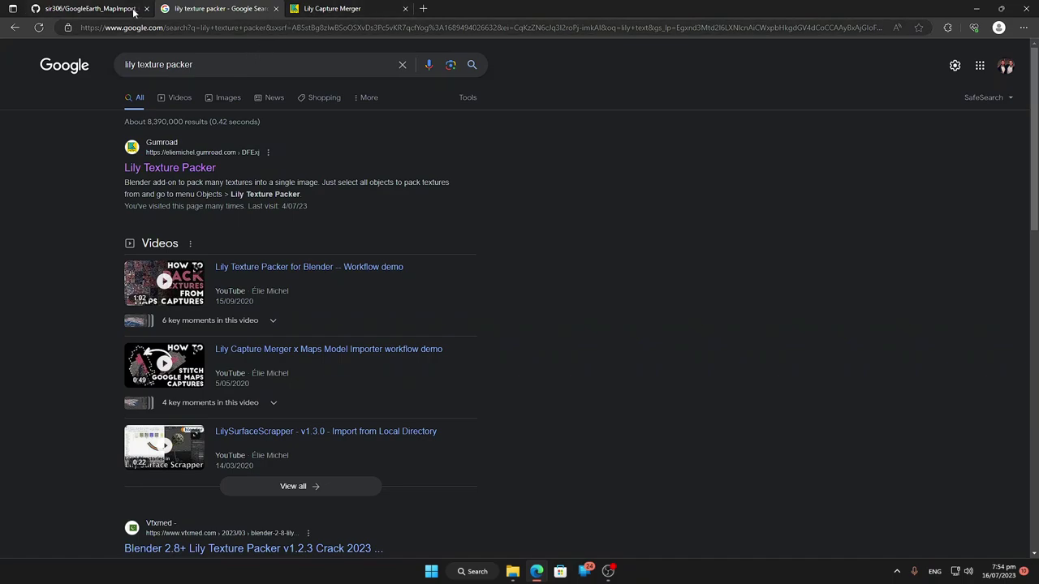
Step: Open the Maps Models Importer GitHub result in a new tab, then select the Lily Capture Merger tab's address
{"action": "left_click", "coordinate": [14, 27]}
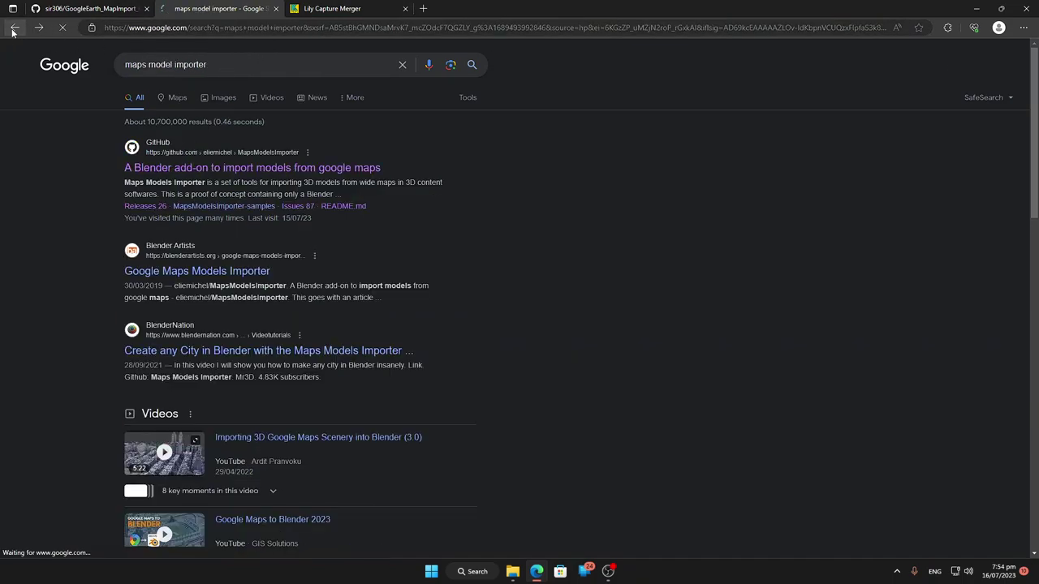
{"action": "left_click", "coordinate": [261, 177]}
{"action": "left_click", "coordinate": [341, 8]}
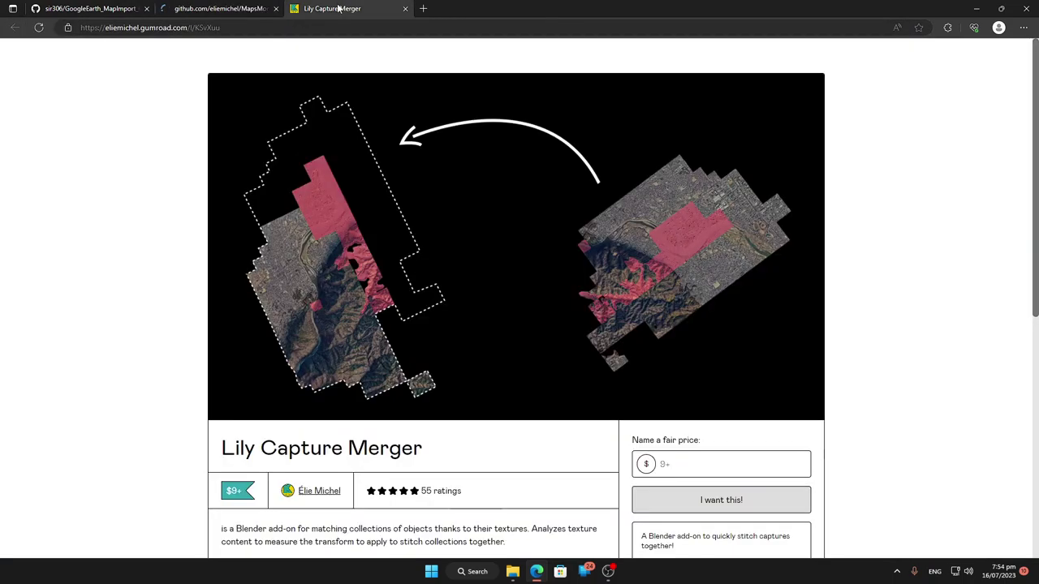
{"action": "left_click", "coordinate": [241, 27]}
Step: Google 'renderdoc' and open RenderDoc's Other builds downloads page
{"action": "type", "text": "g"}
{"action": "key", "text": "Return"}
{"action": "type", "text": "re"}
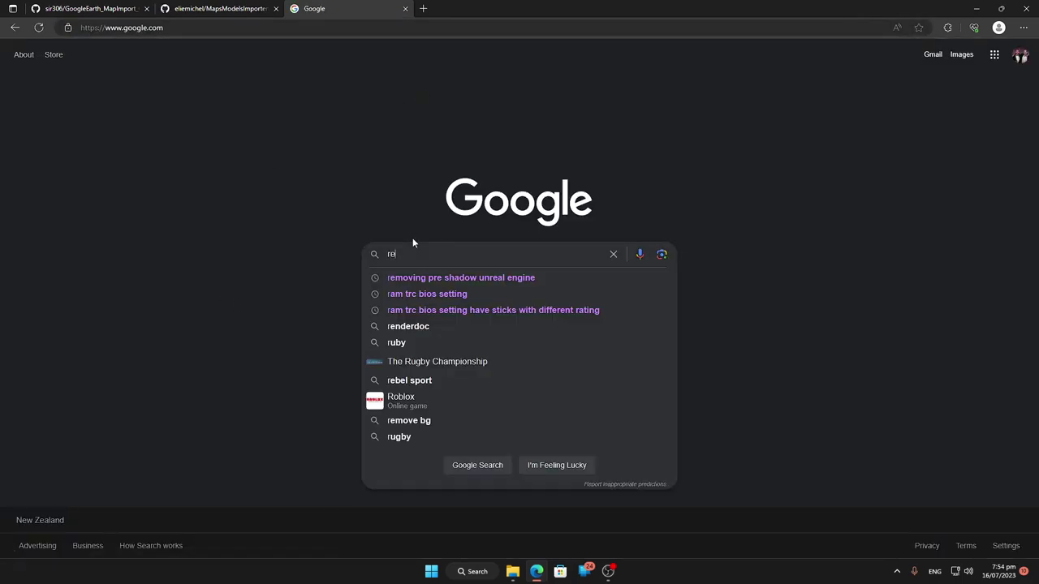
{"action": "type", "text": "nder"}
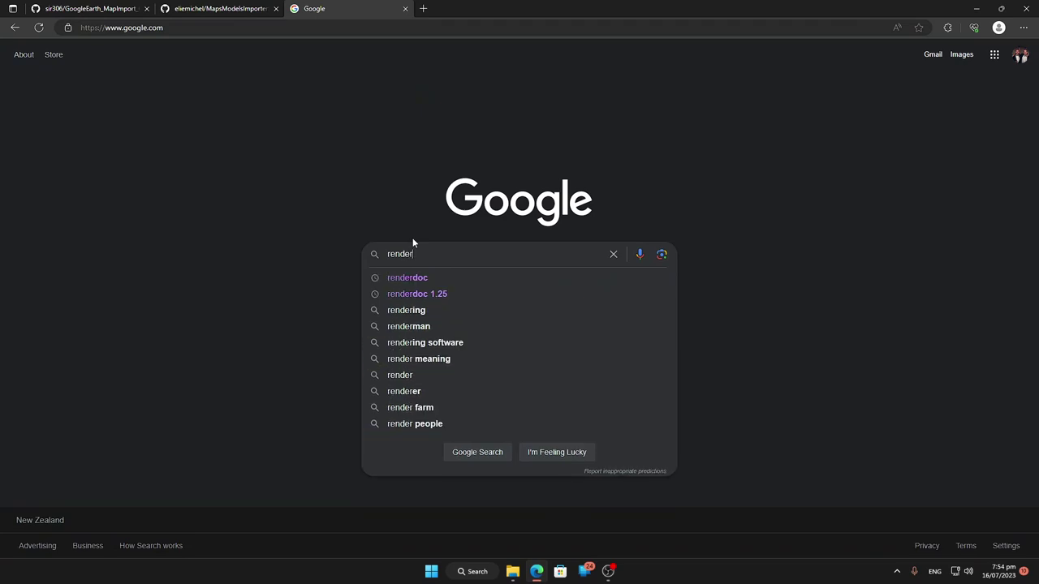
{"action": "key", "text": "Down"}
{"action": "key", "text": "Return"}
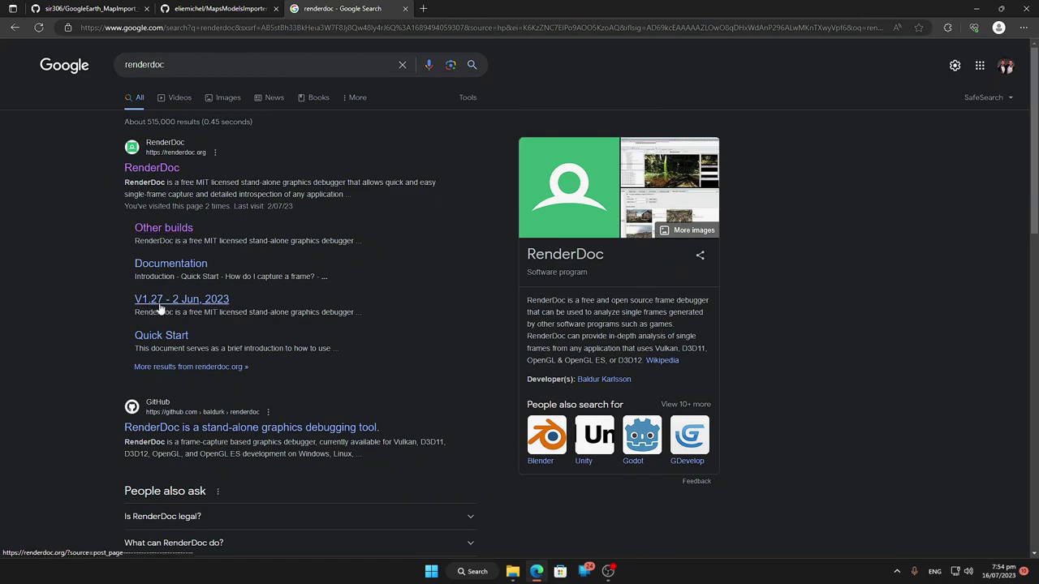
{"action": "left_click", "coordinate": [170, 230]}
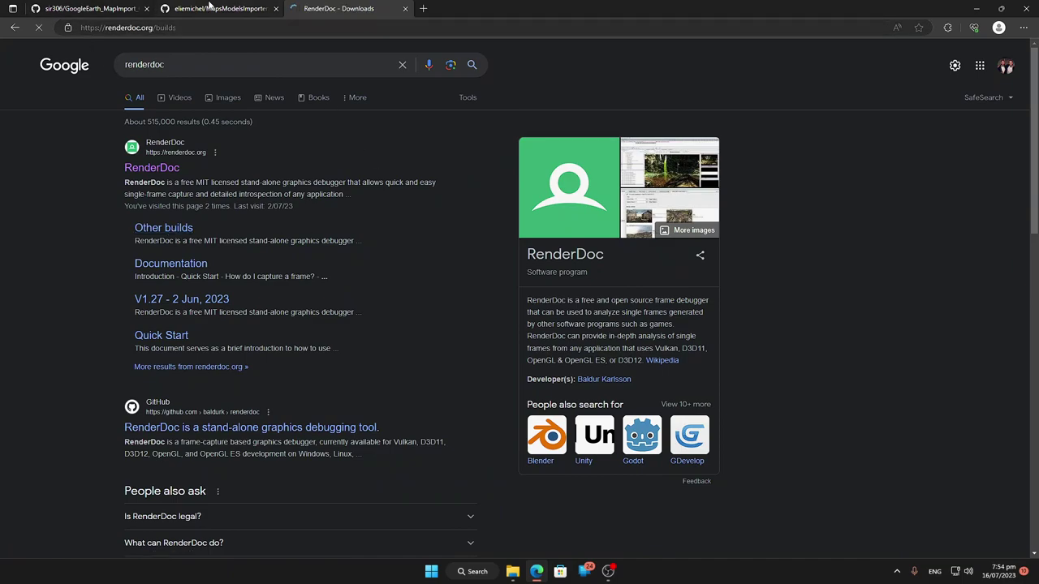
Step: Check the importer README's news line requiring RenderDoc 1.25 and Blender 3.4, then return to RenderDoc downloads
{"action": "left_click", "coordinate": [210, 8]}
{"action": "scroll", "coordinate": [568, 277], "scroll_direction": "down", "scroll_amount": 2}
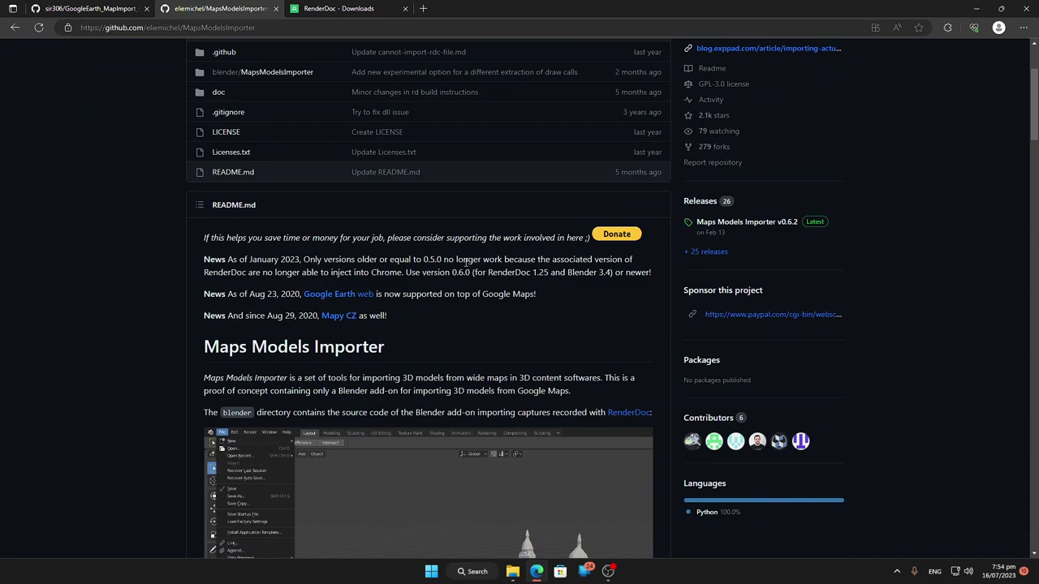
{"action": "left_click_drag", "start_coordinate": [478, 272], "coordinate": [617, 272]}
{"action": "left_click", "coordinate": [550, 331]}
{"action": "left_click", "coordinate": [541, 297]}
{"action": "left_click_drag", "start_coordinate": [573, 273], "coordinate": [611, 274]}
{"action": "left_click", "coordinate": [577, 317]}
{"action": "left_click", "coordinate": [338, 8]}
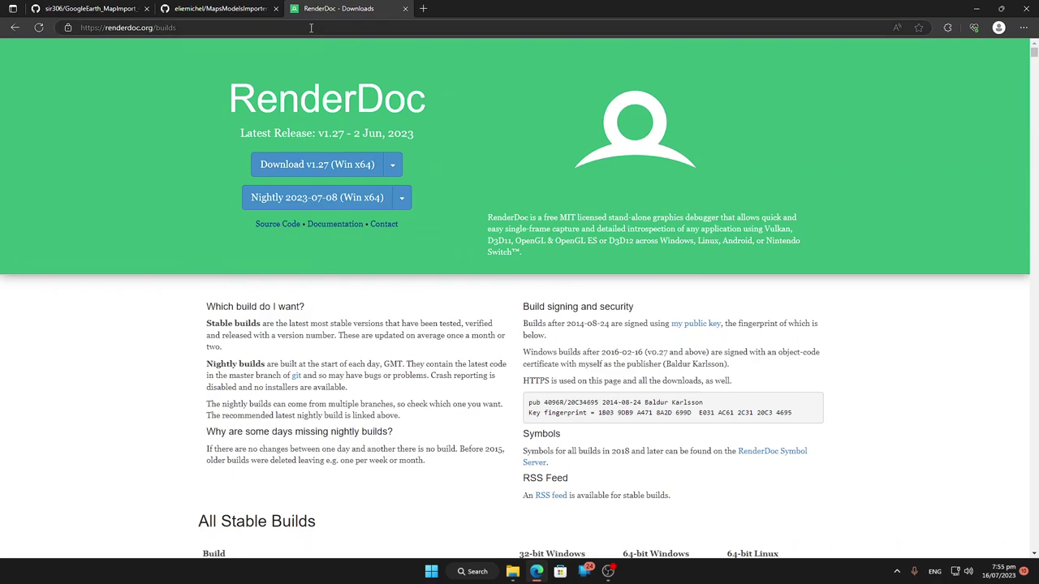
Step: Scroll down to All Stable Builds and highlight the RenderDoc v1.25 entry
{"action": "scroll", "coordinate": [475, 313], "scroll_direction": "down", "scroll_amount": 4}
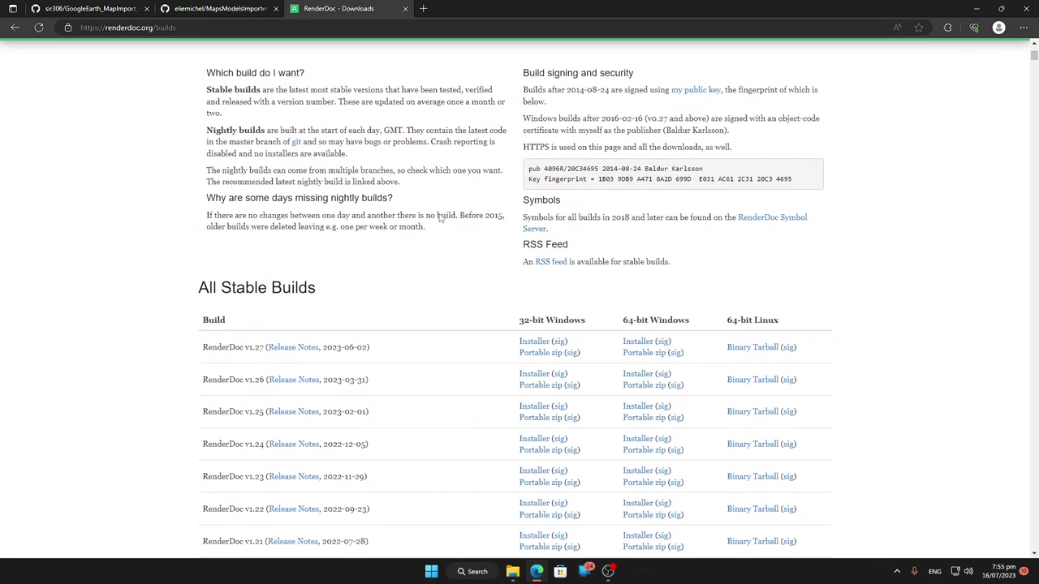
{"action": "scroll", "coordinate": [249, 249], "scroll_direction": "down", "scroll_amount": 1}
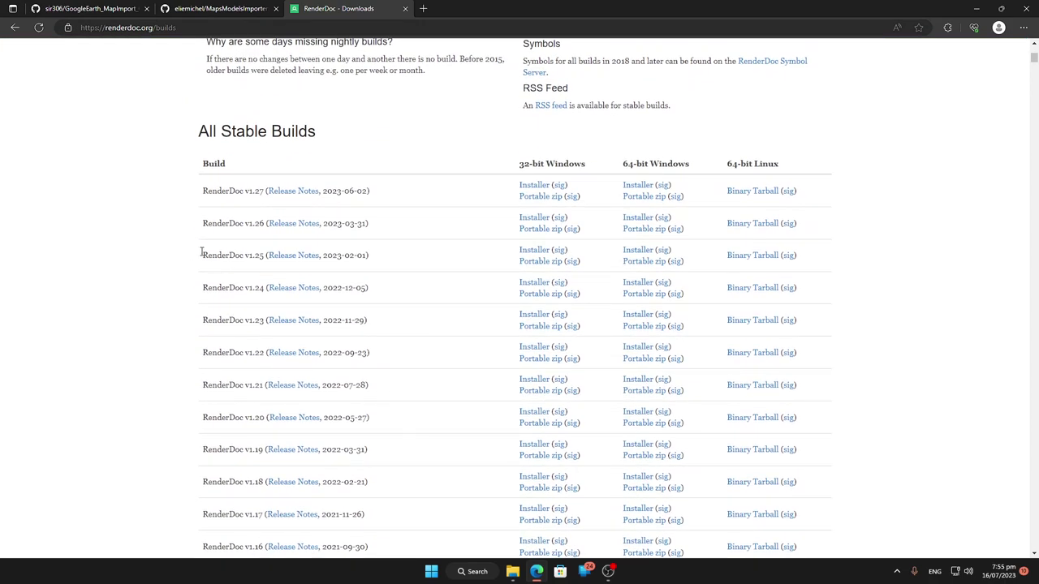
{"action": "left_click_drag", "start_coordinate": [219, 257], "coordinate": [264, 263]}
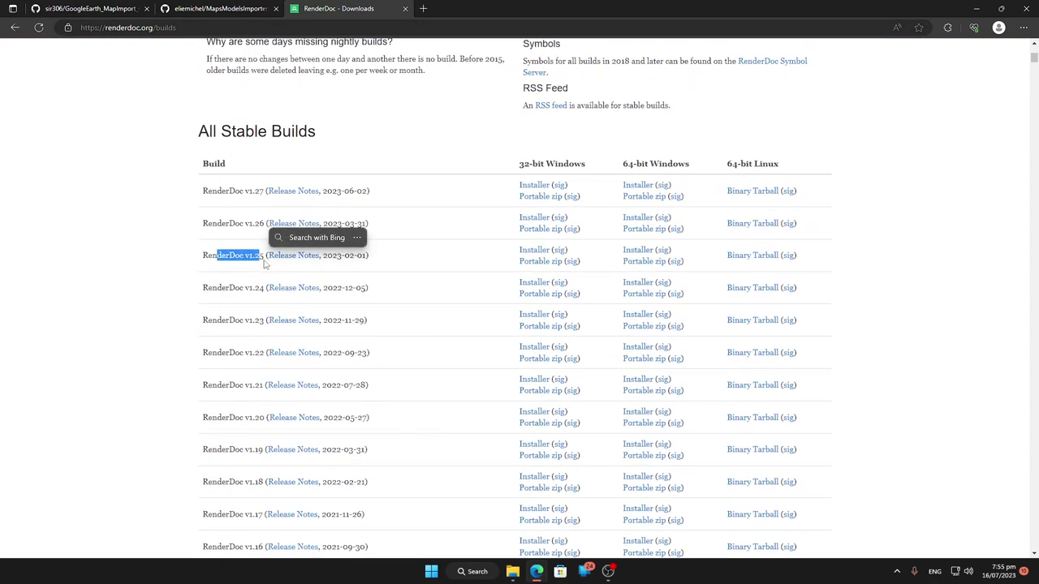
{"action": "left_click", "coordinate": [387, 265]}
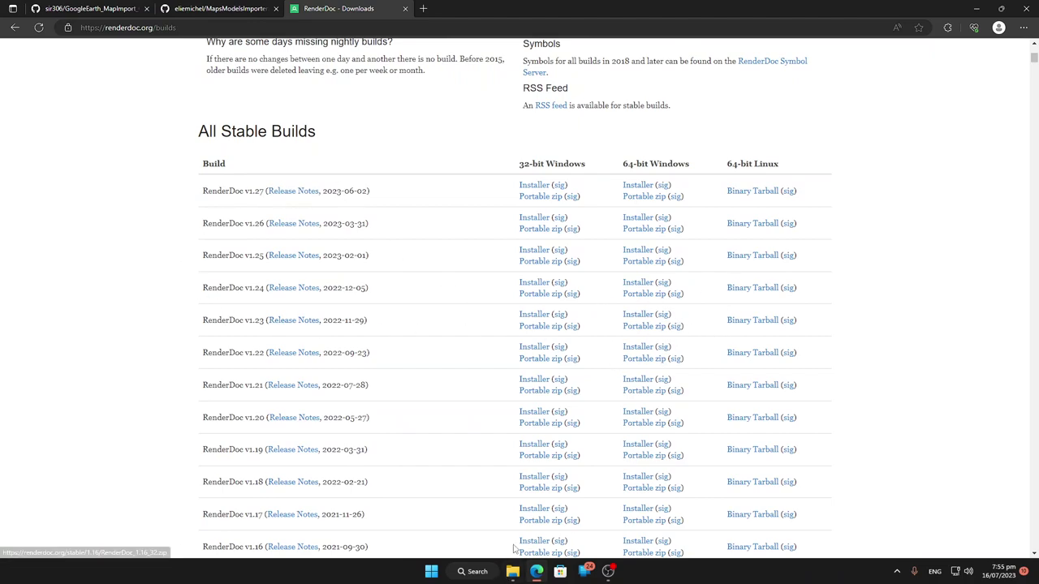
Step: Open Local Disk (C:) in a new File Explorer tab and search it for 'render doc'
{"action": "left_click", "coordinate": [512, 572]}
{"action": "left_click", "coordinate": [718, 89]}
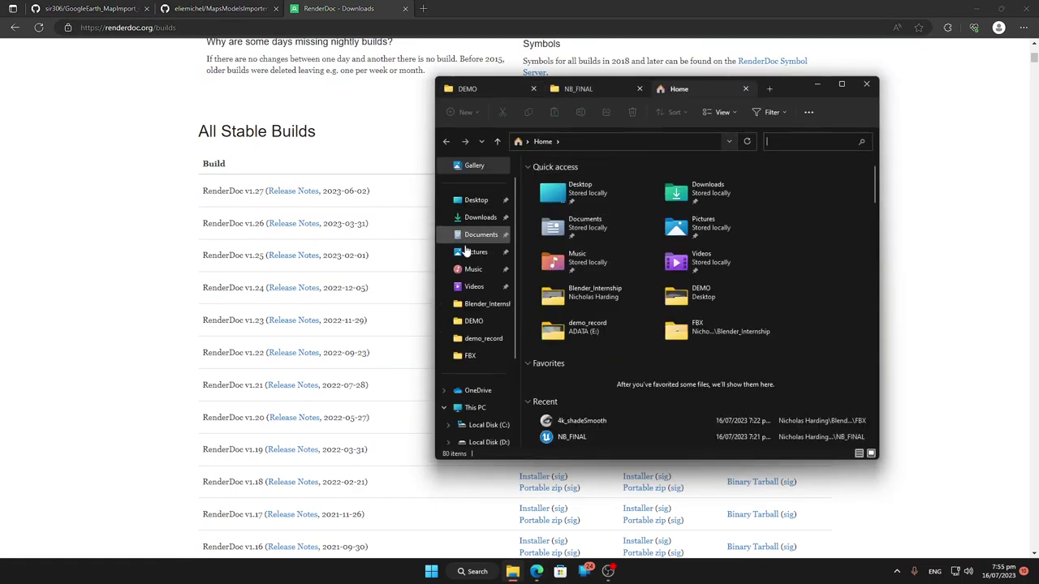
{"action": "left_click", "coordinate": [475, 407]}
{"action": "double_click", "coordinate": [629, 191]}
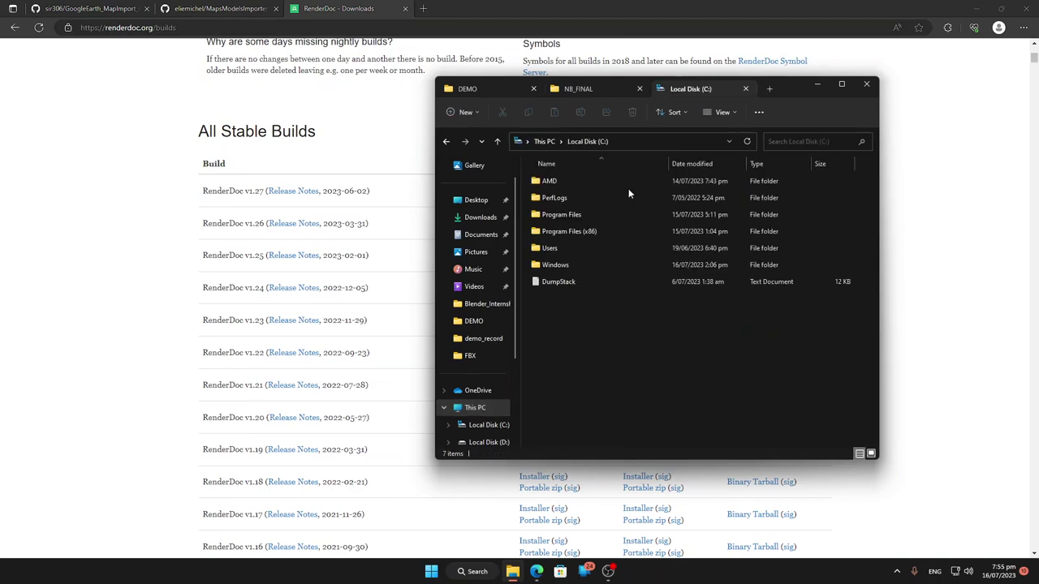
{"action": "type", "text": "render"}
{"action": "key", "text": "Return"}
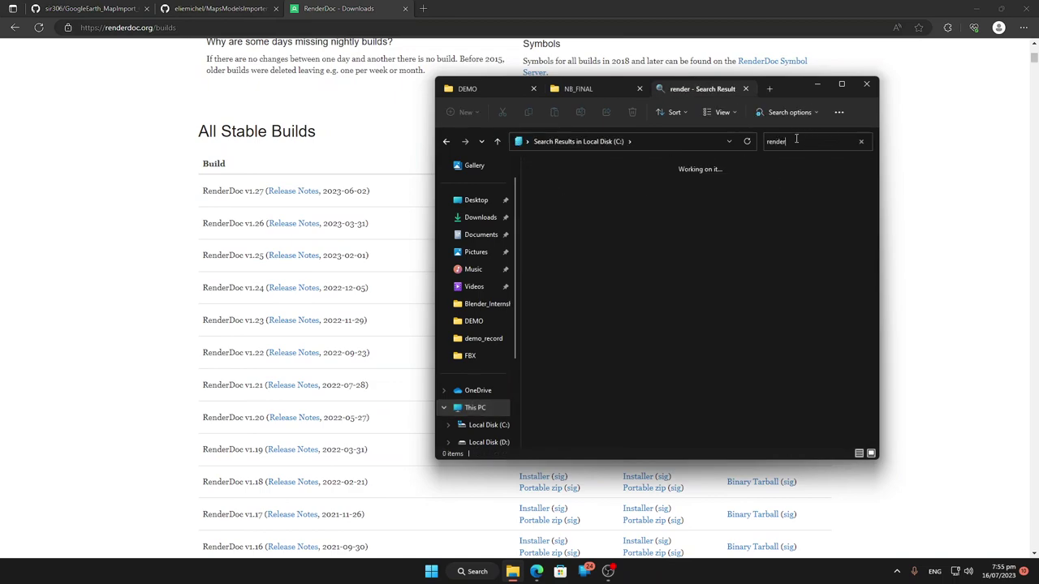
{"action": "type", "text": "doc"}
Step: Bring Edge forward and cycle through its tabs, ending on the automation repository page
{"action": "left_click", "coordinate": [420, 8]}
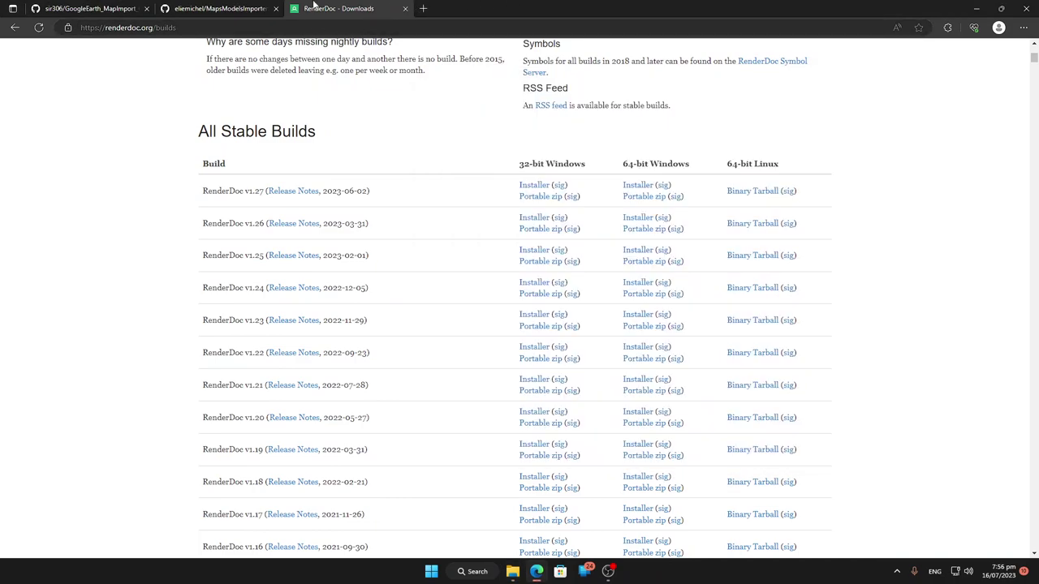
{"action": "left_click", "coordinate": [90, 8]}
{"action": "left_click", "coordinate": [215, 8]}
{"action": "left_click", "coordinate": [338, 8]}
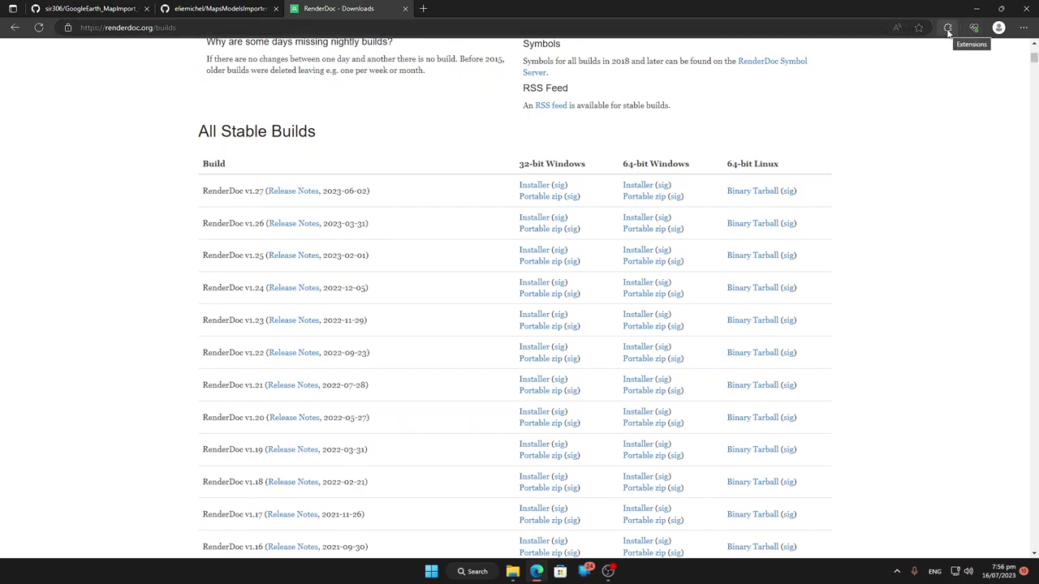
{"action": "left_click", "coordinate": [1023, 27]}
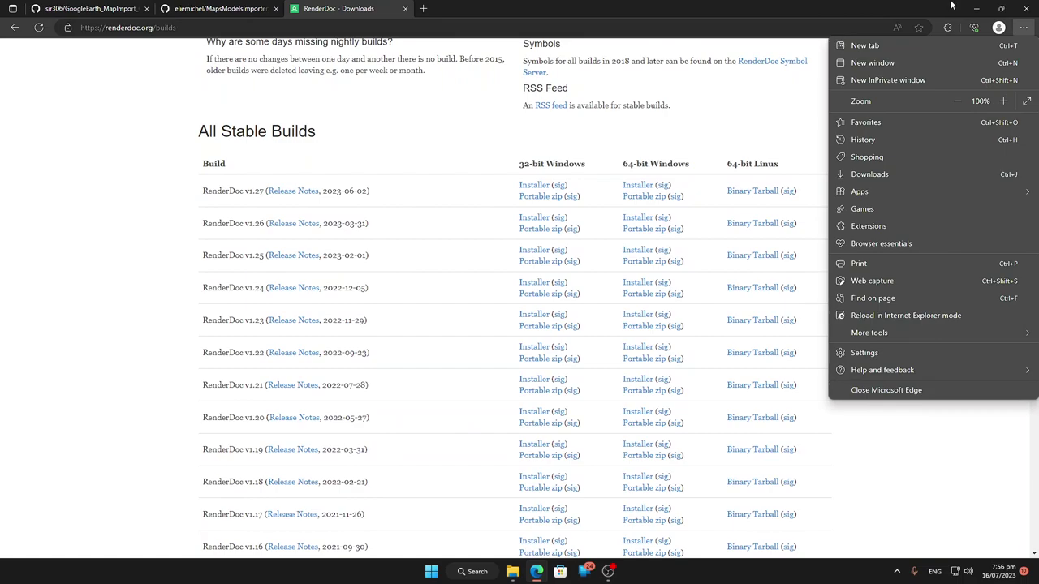
{"action": "left_click", "coordinate": [758, 5]}
{"action": "left_click", "coordinate": [1024, 8]}
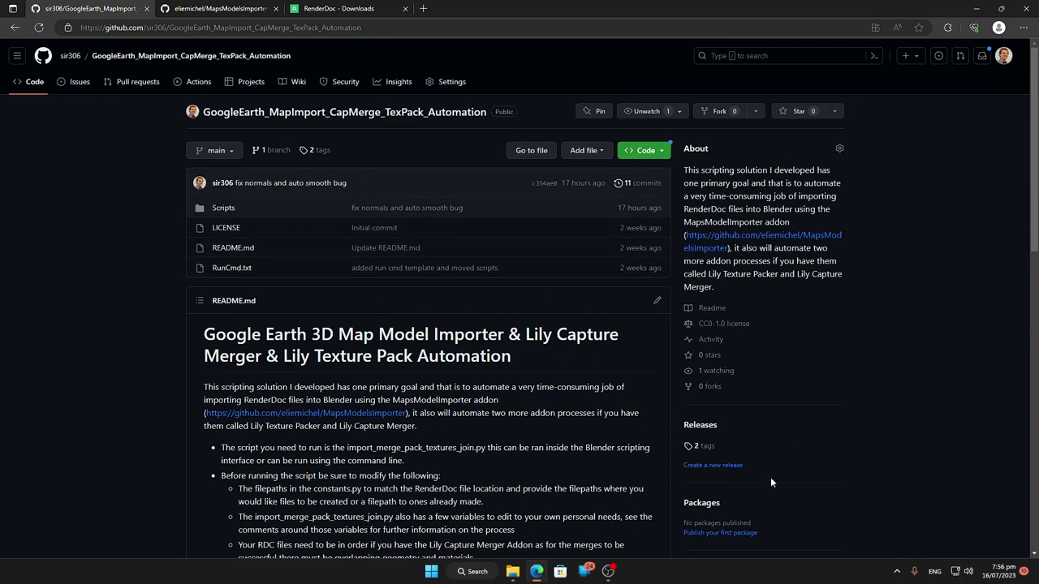
Step: From the repository's tags, download the tagged release as a zip
{"action": "left_click", "coordinate": [698, 446]}
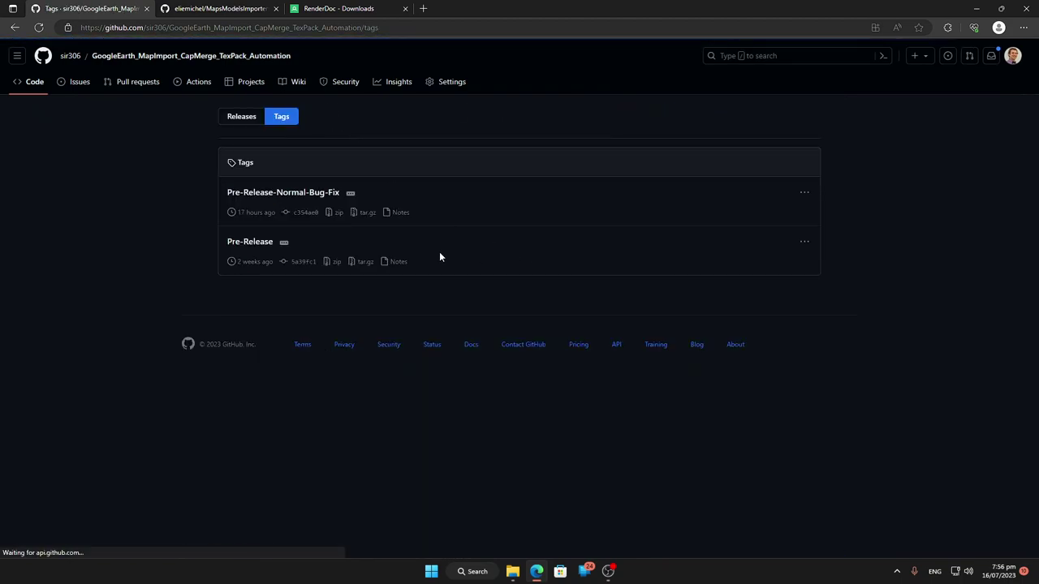
{"action": "left_click", "coordinate": [332, 214]}
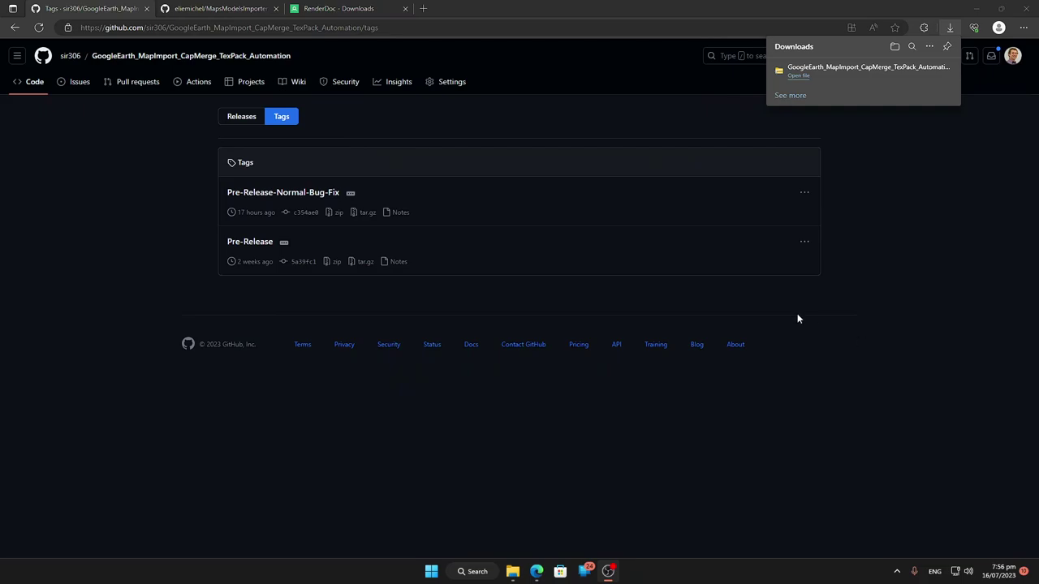
{"action": "left_click", "coordinate": [976, 243]}
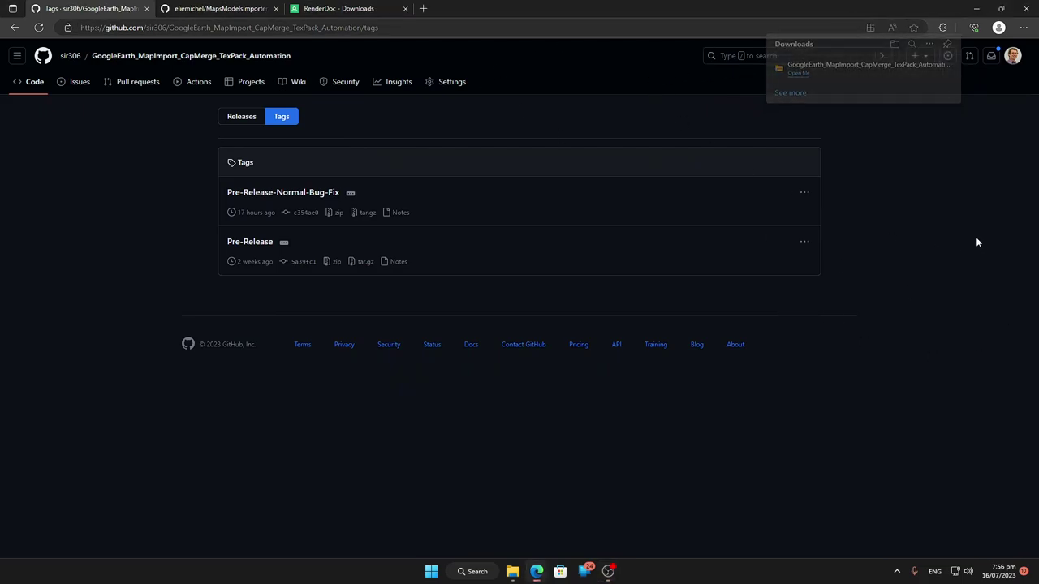
Step: Close Edge and browse the Program Files (x86) folder on Local Disk (C:)
{"action": "left_click", "coordinate": [1026, 7]}
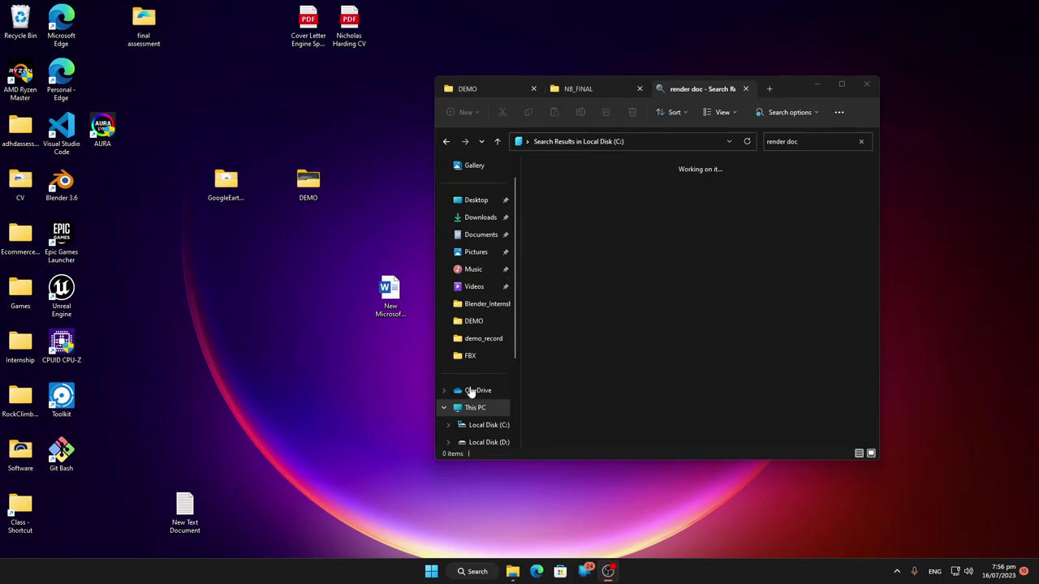
{"action": "left_click", "coordinate": [486, 425]}
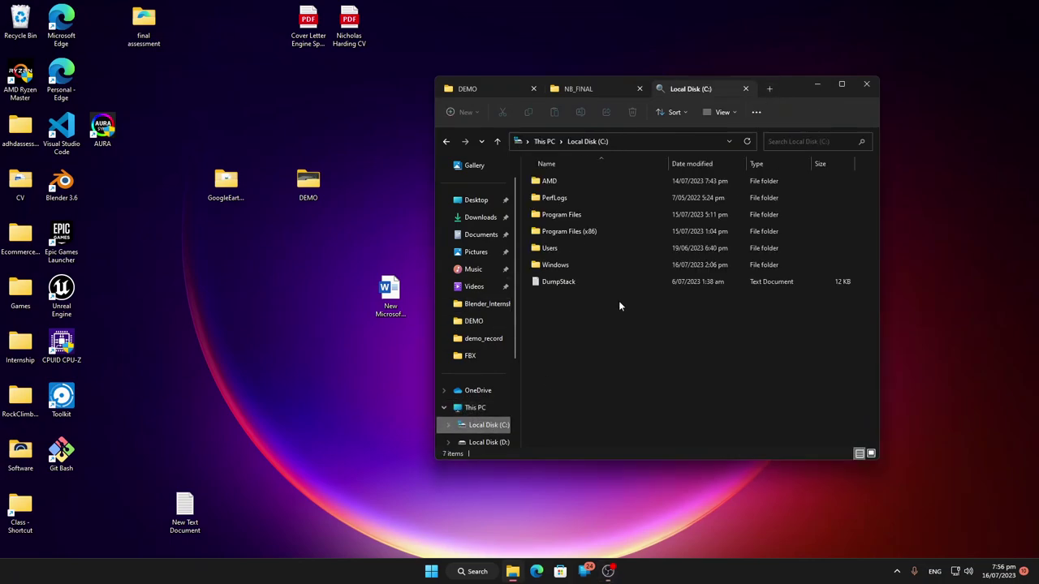
{"action": "double_click", "coordinate": [568, 231]}
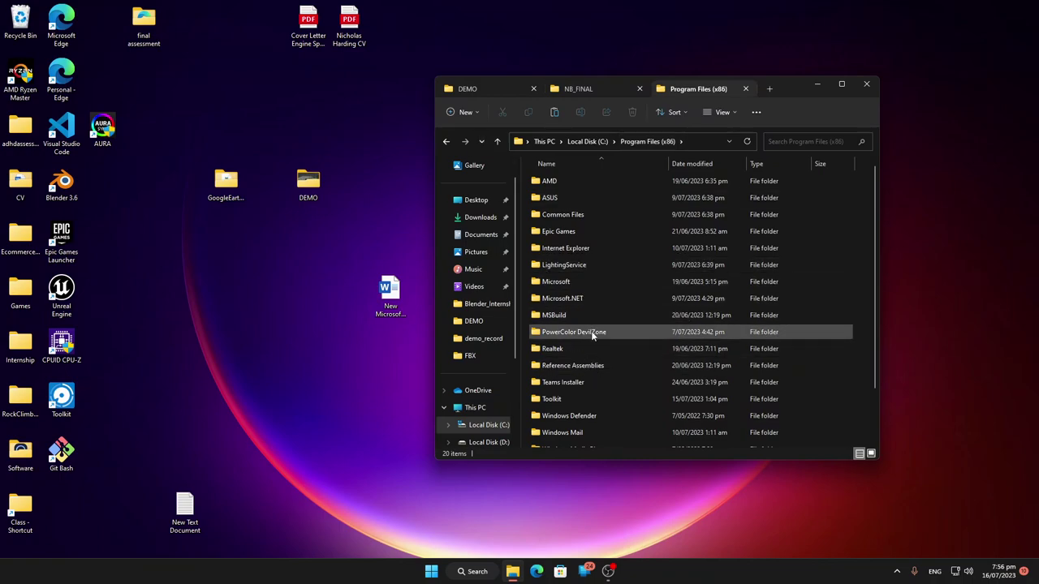
{"action": "scroll", "coordinate": [580, 270], "scroll_direction": "down", "scroll_amount": 2}
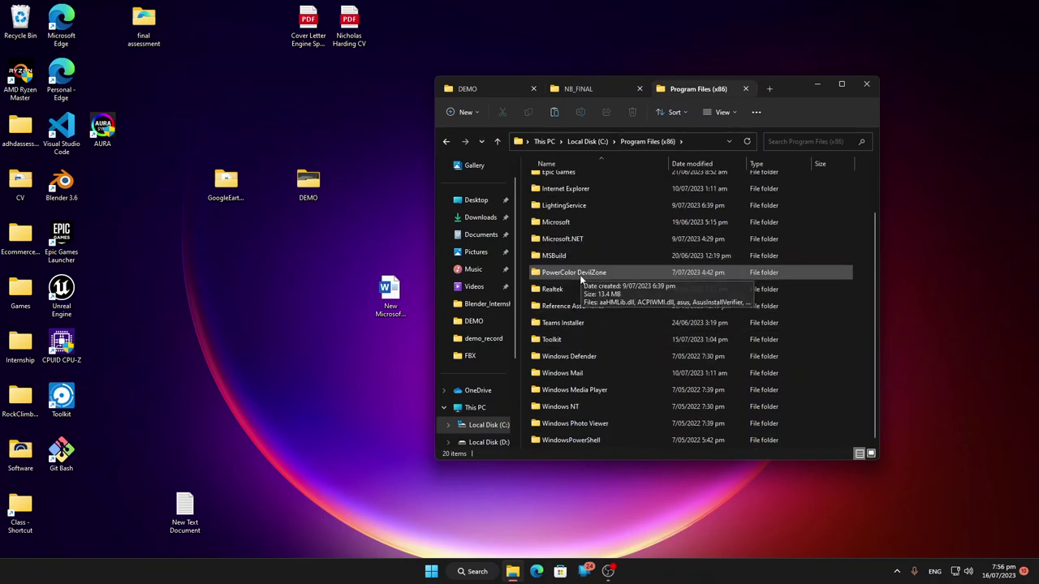
{"action": "scroll", "coordinate": [578, 289], "scroll_direction": "up", "scroll_amount": 3}
{"action": "left_click", "coordinate": [587, 142]}
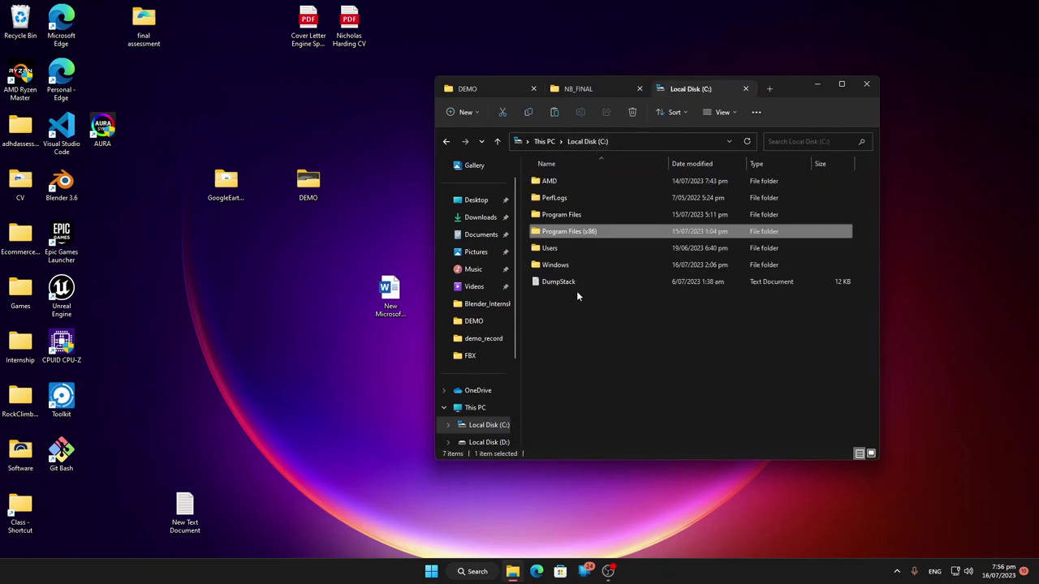
Step: Check the RenderDoc folder's properties in Program Files, then open it and scroll its files
{"action": "double_click", "coordinate": [580, 214]}
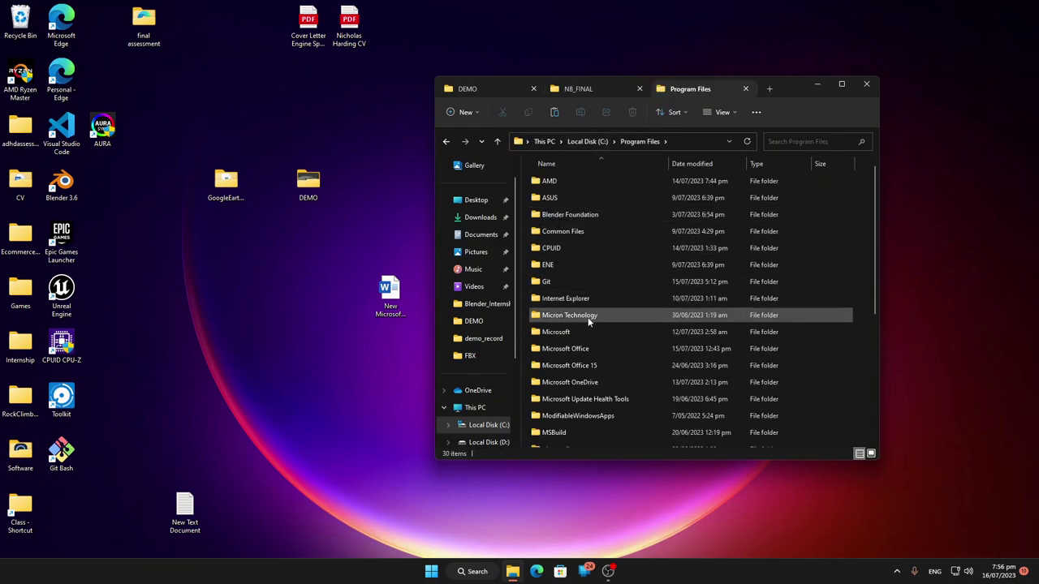
{"action": "scroll", "coordinate": [577, 299], "scroll_direction": "down", "scroll_amount": 3}
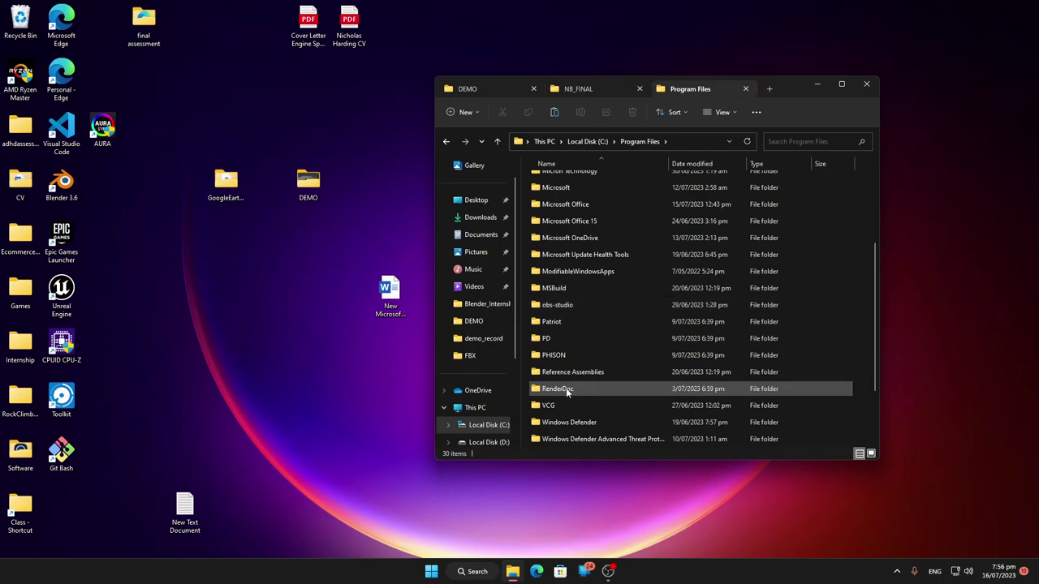
{"action": "left_click", "coordinate": [566, 388]}
{"action": "right_click", "coordinate": [568, 391]}
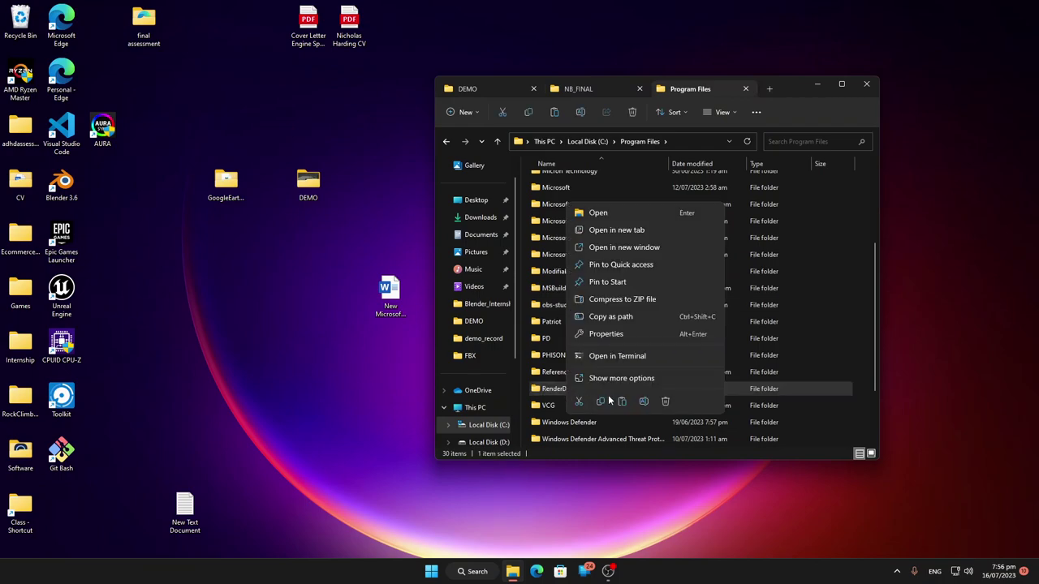
{"action": "left_click", "coordinate": [608, 334]}
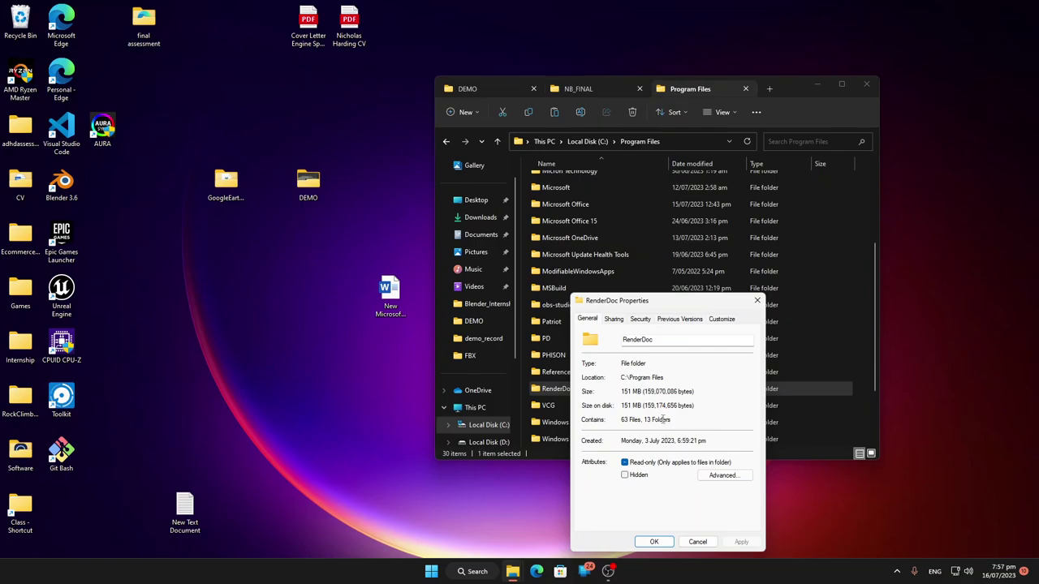
{"action": "left_click", "coordinate": [756, 300]}
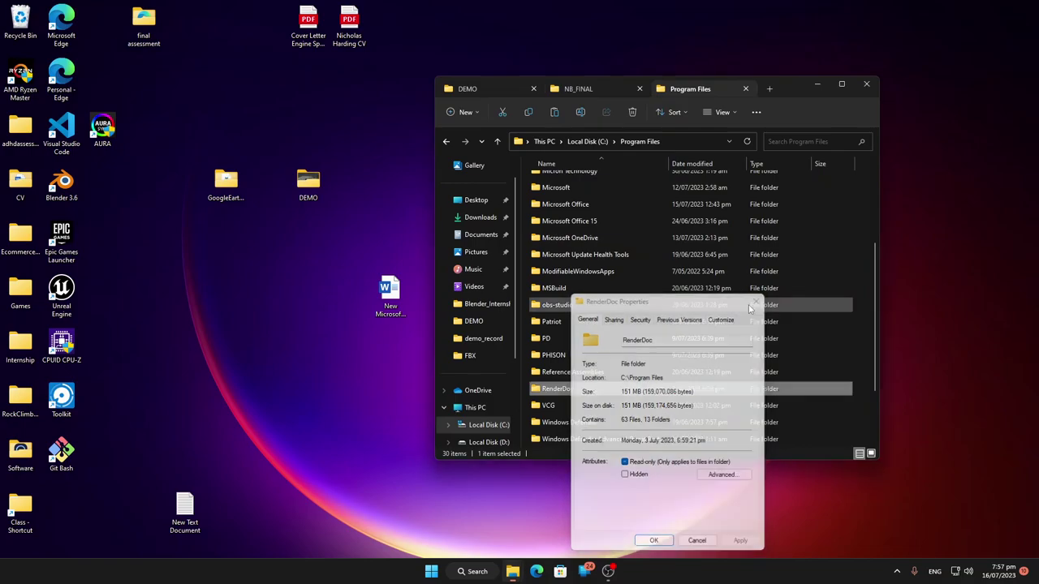
{"action": "double_click", "coordinate": [577, 394]}
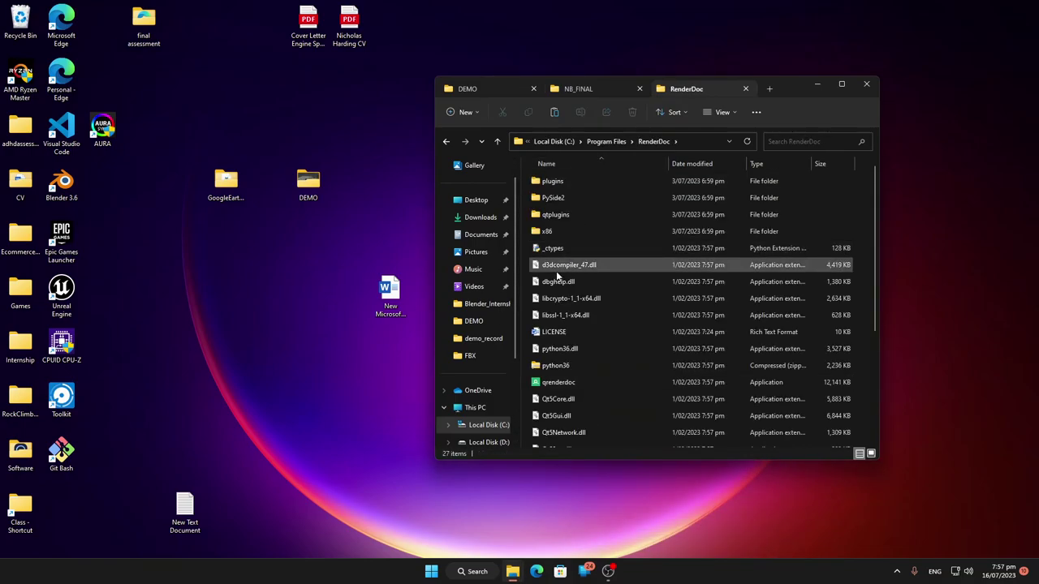
{"action": "scroll", "coordinate": [591, 398], "scroll_direction": "down", "scroll_amount": 3}
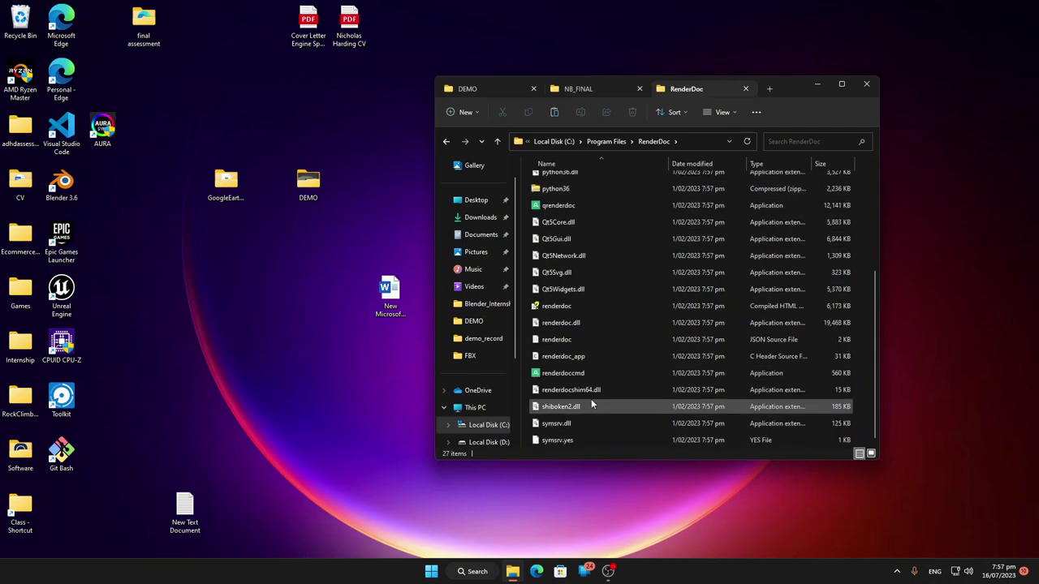
{"action": "scroll", "coordinate": [585, 366], "scroll_direction": "up", "scroll_amount": 4}
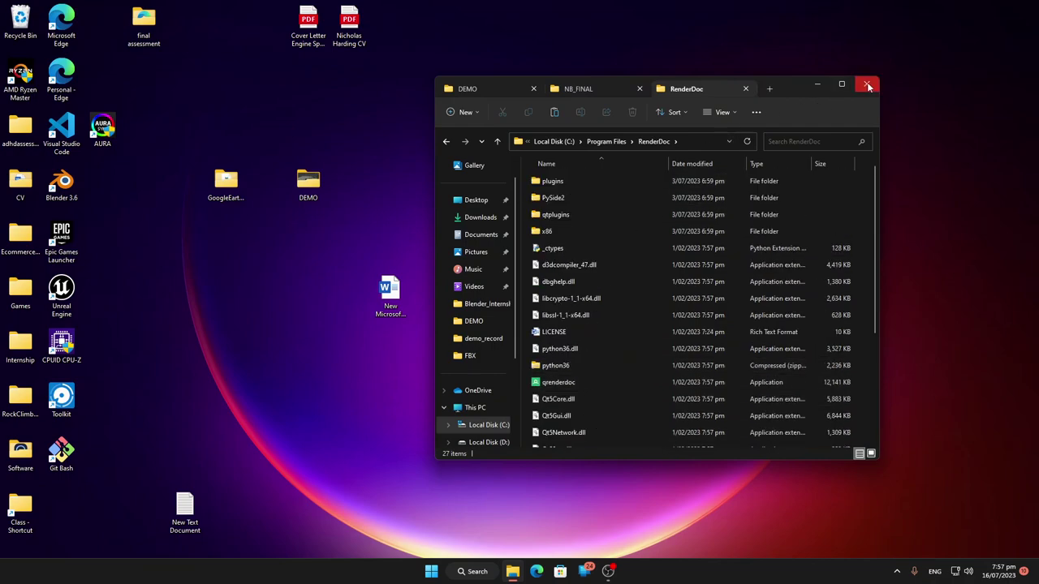
Step: Extract the blender-3.6.1 candidate zip in Downloads into a new folder using Extract all
{"action": "left_click", "coordinate": [745, 88]}
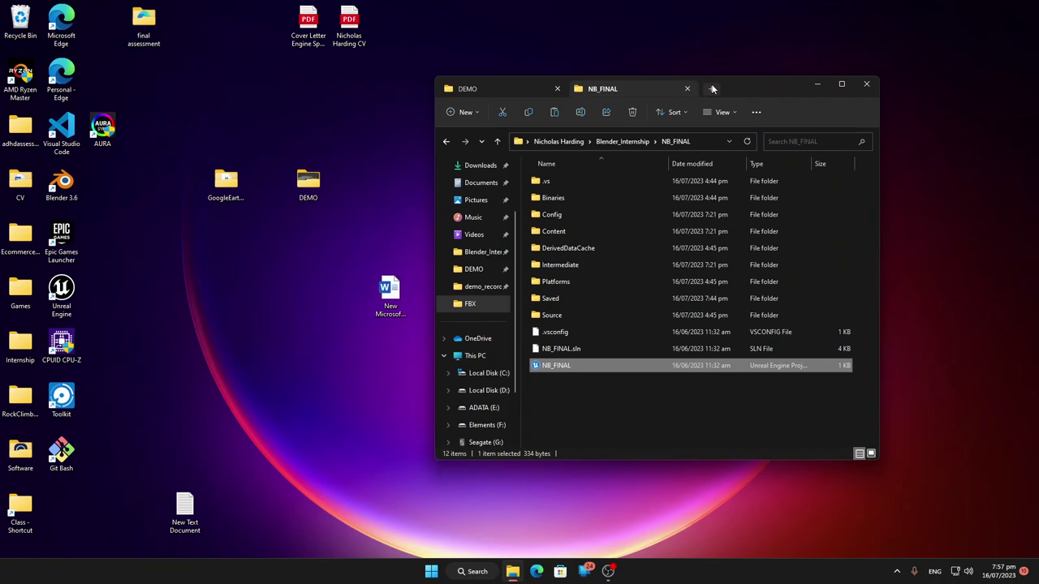
{"action": "left_click", "coordinate": [712, 88]}
{"action": "double_click", "coordinate": [700, 193]}
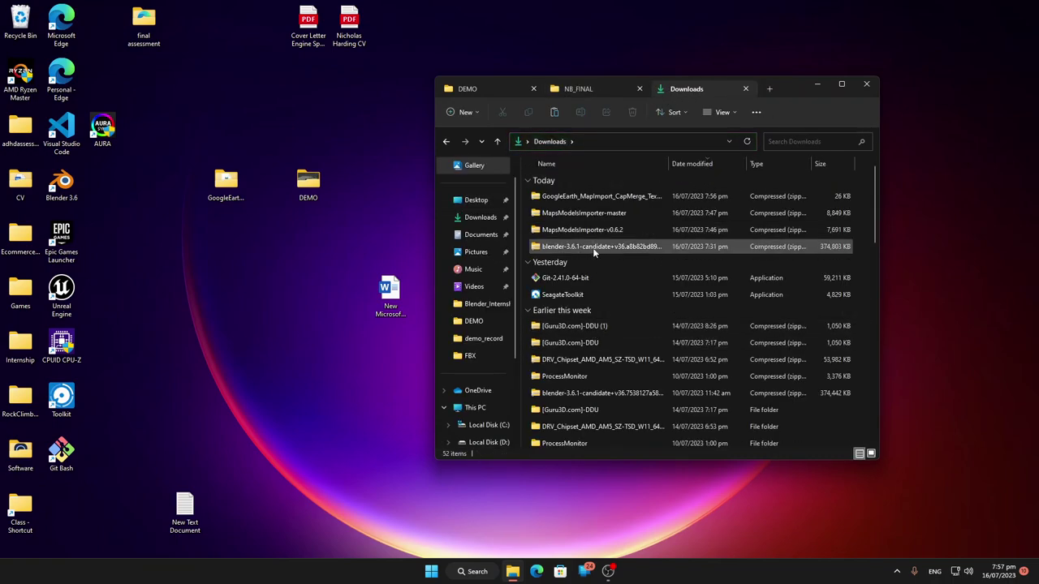
{"action": "left_click", "coordinate": [592, 247]}
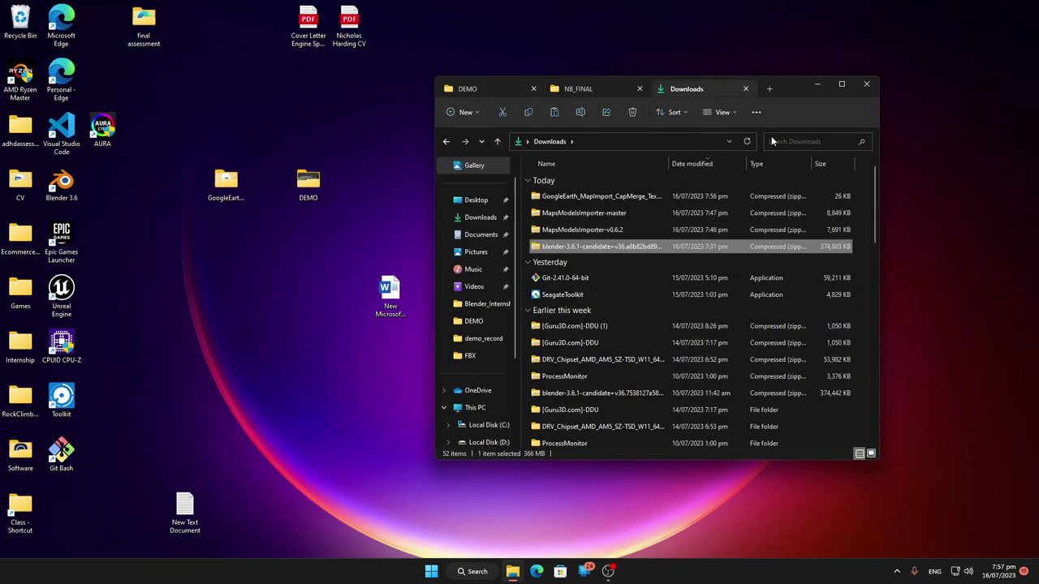
{"action": "left_click", "coordinate": [755, 113]}
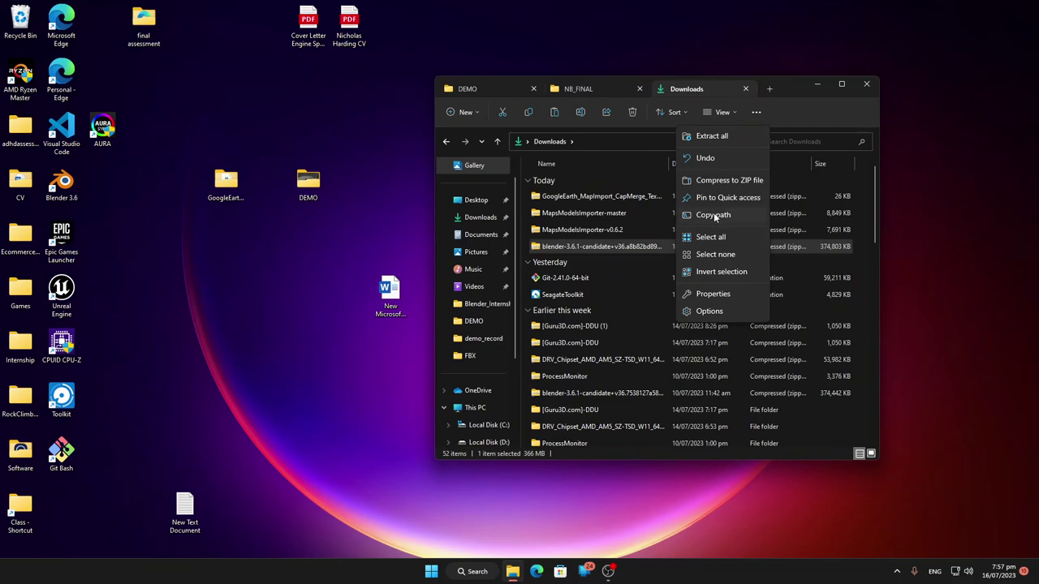
{"action": "left_click", "coordinate": [712, 134]}
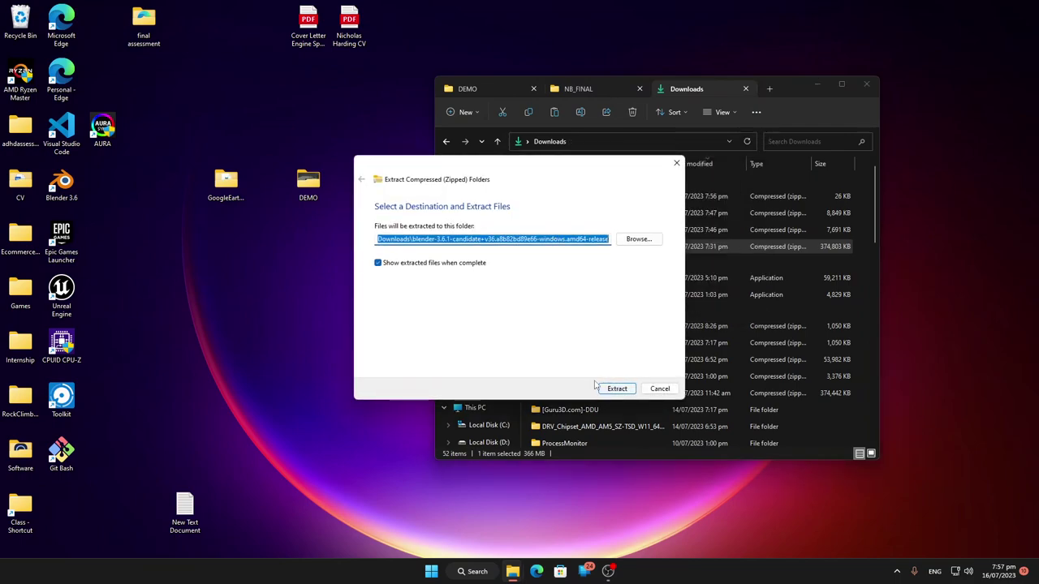
{"action": "left_click", "coordinate": [618, 390]}
{"action": "left_click", "coordinate": [617, 389]}
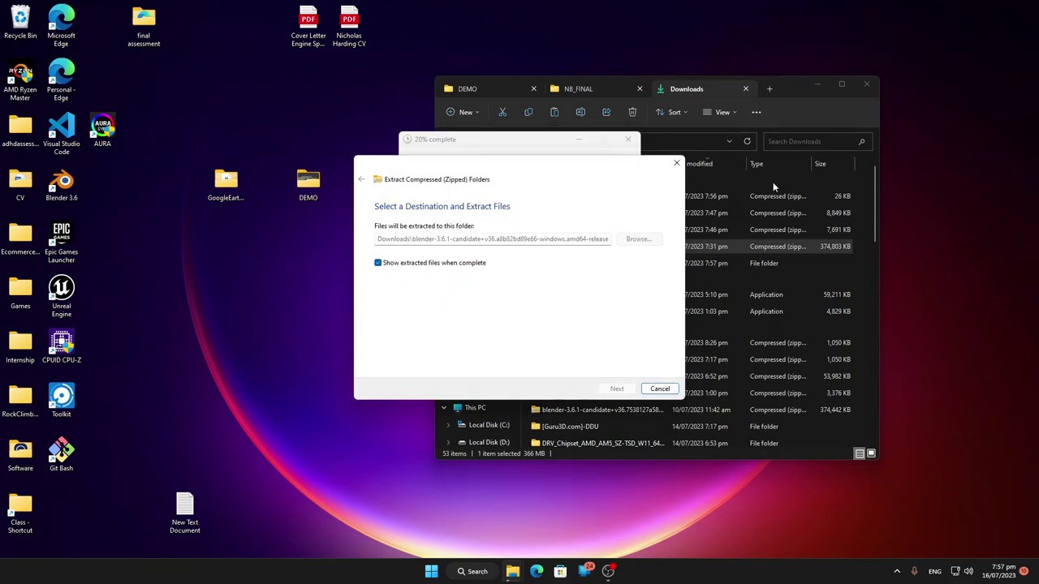
{"action": "left_click", "coordinate": [802, 90]}
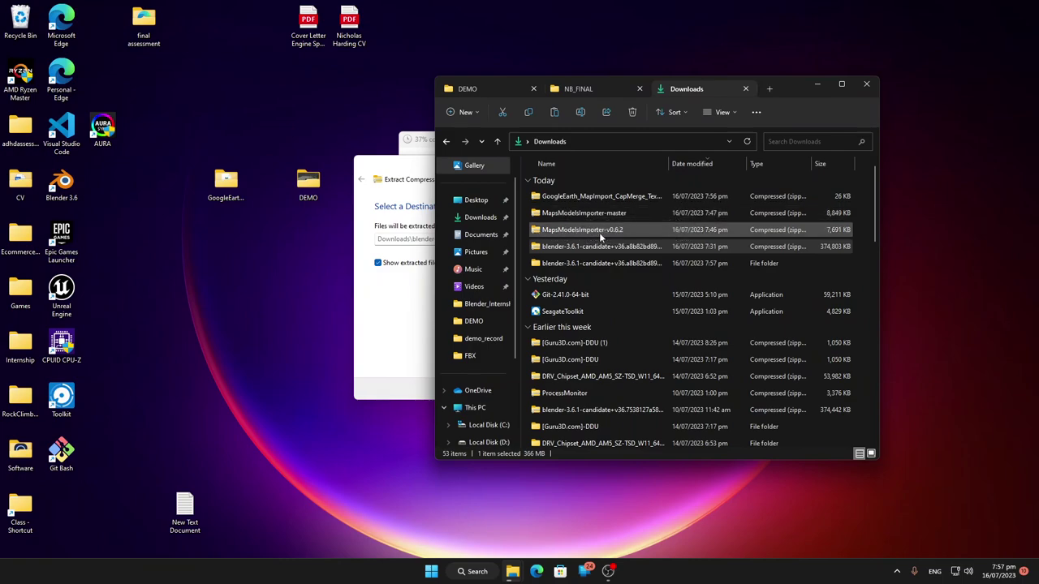
Step: Extract the GoogleEarth map-import zip into its own folder in Downloads
{"action": "left_click", "coordinate": [610, 197]}
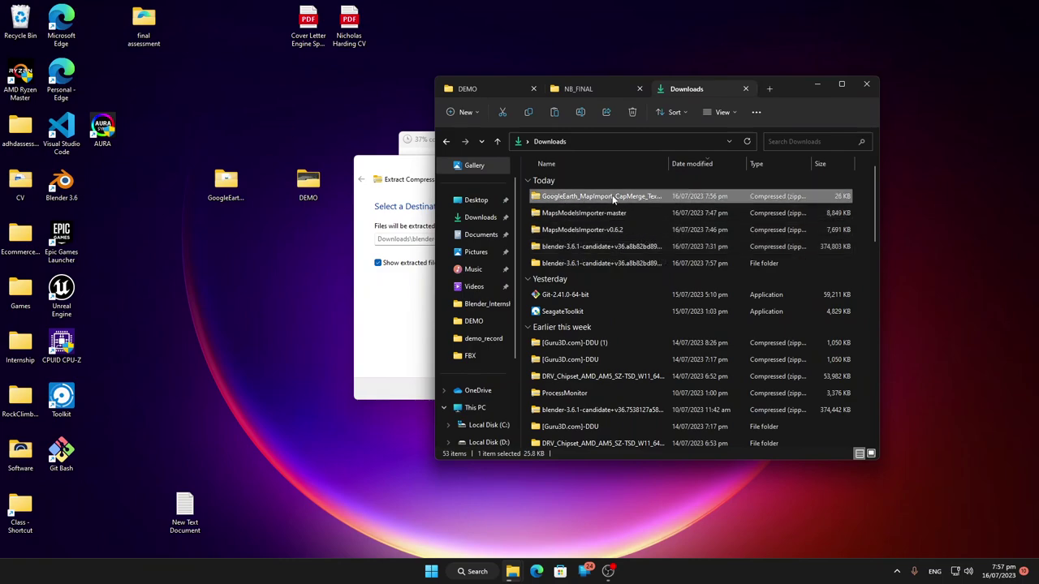
{"action": "right_click", "coordinate": [577, 199]}
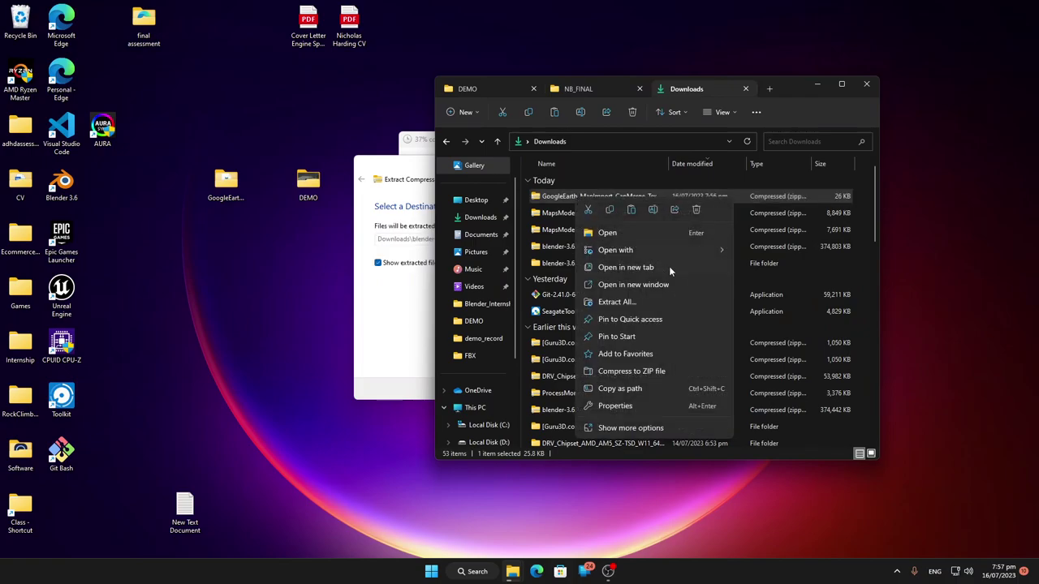
{"action": "left_click", "coordinate": [624, 301]}
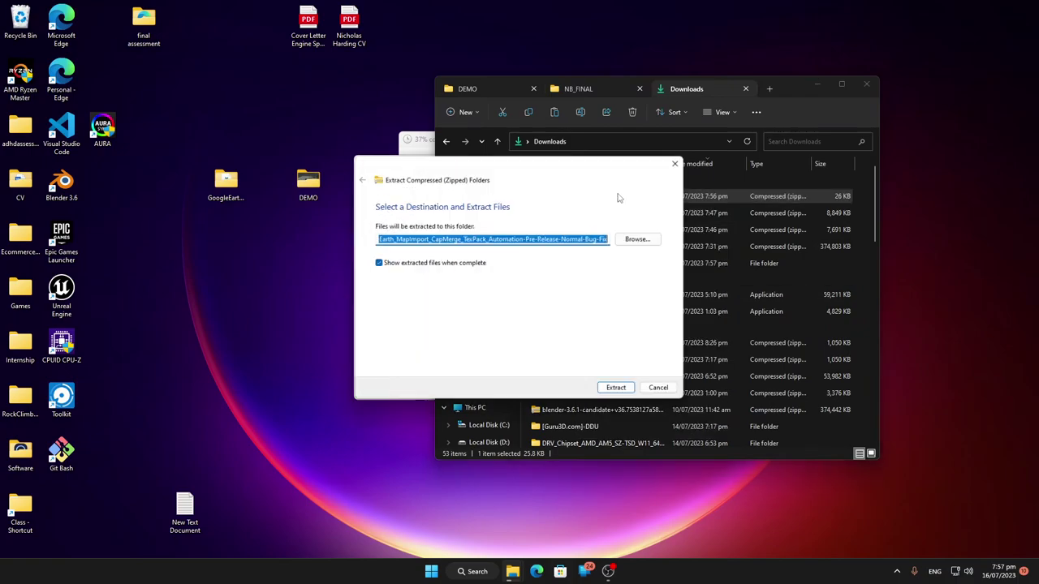
{"action": "left_click", "coordinate": [617, 389]}
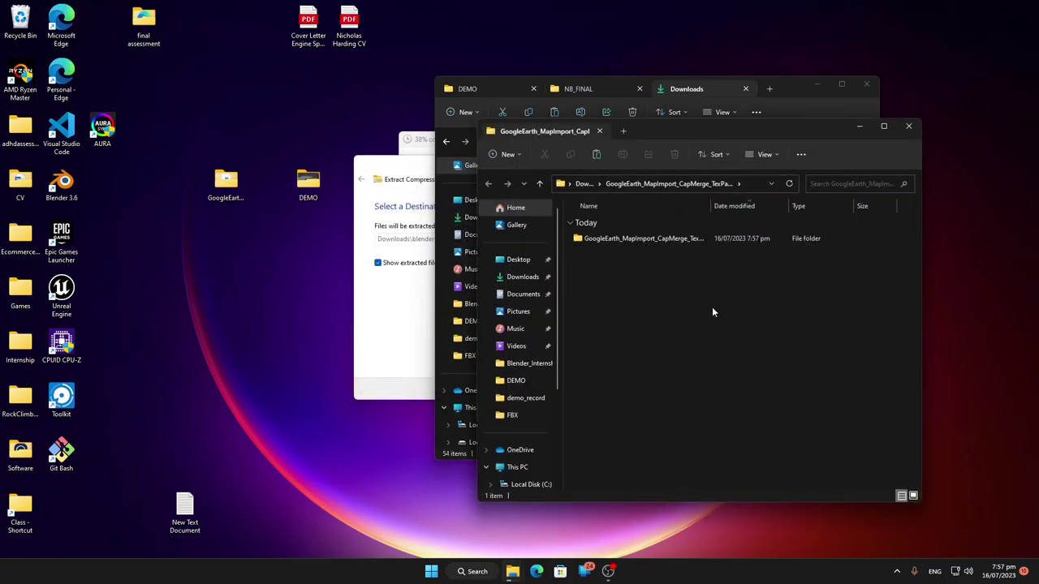
{"action": "left_click", "coordinate": [643, 239]}
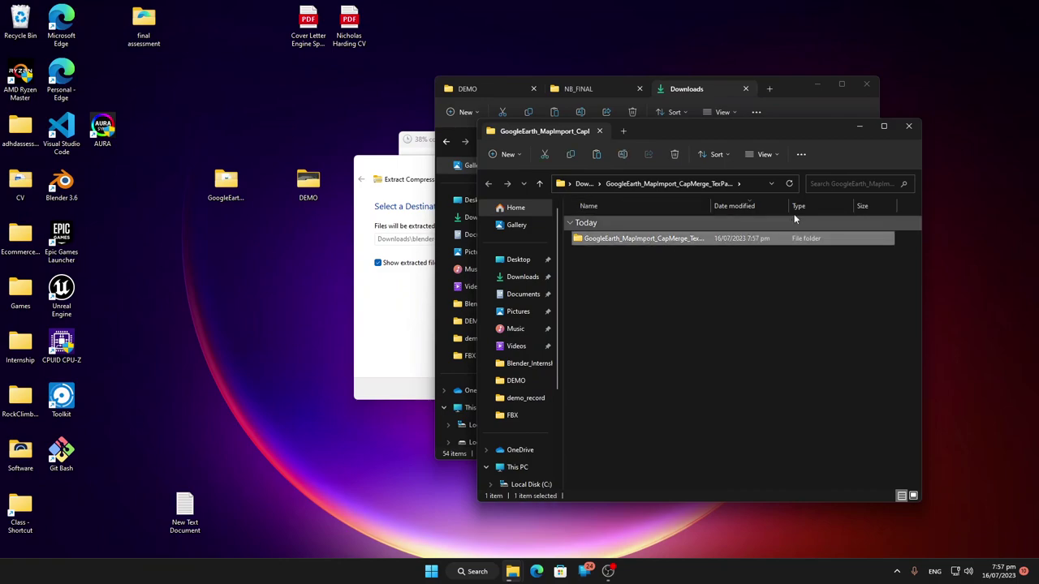
{"action": "left_click_drag", "start_coordinate": [556, 133], "coordinate": [530, 185]}
{"action": "left_click", "coordinate": [381, 336]}
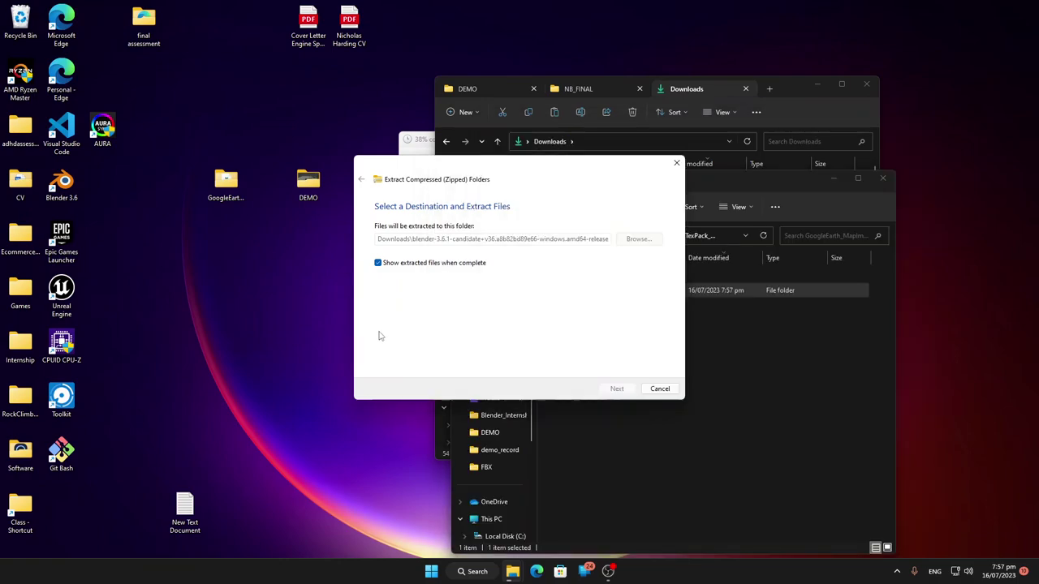
{"action": "left_click", "coordinate": [427, 149]}
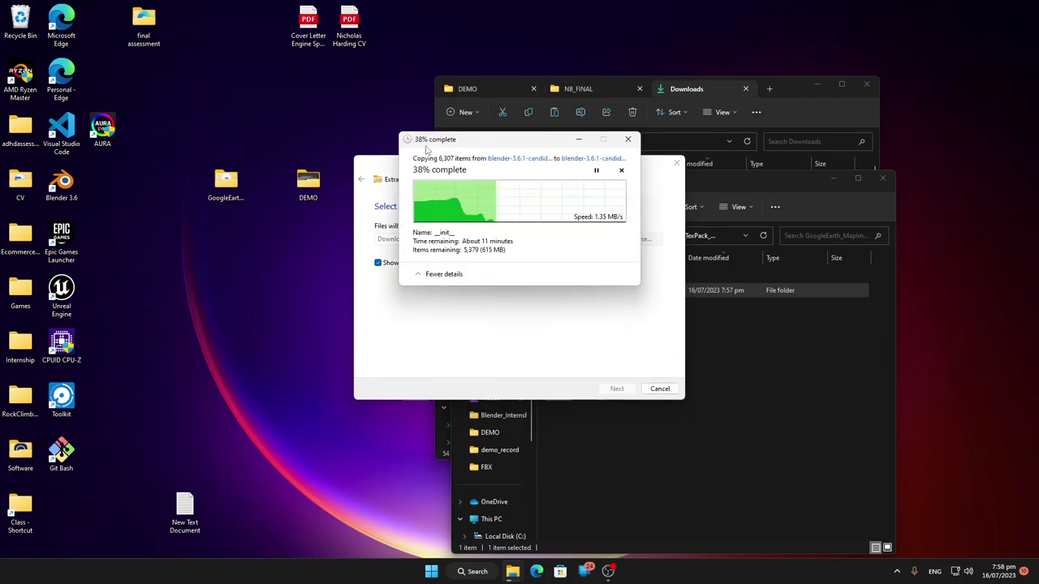
{"action": "left_click", "coordinate": [774, 349]}
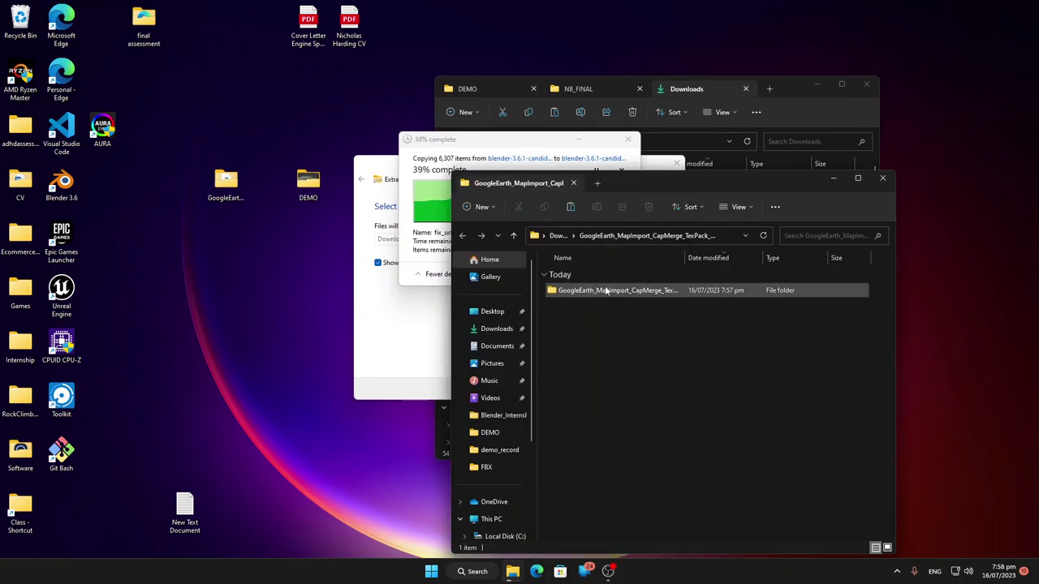
Step: Recycle the GoogleEarth and DEMO desktop folders, then open the extracted GoogleEarth folder
{"action": "left_click_drag", "start_coordinate": [178, 128], "coordinate": [314, 263]}
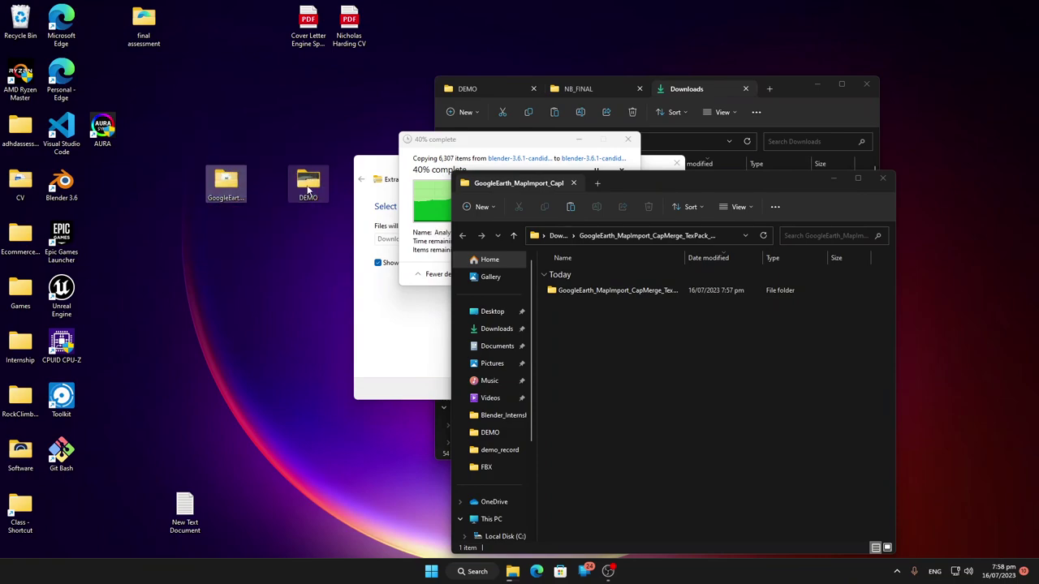
{"action": "left_click_drag", "start_coordinate": [308, 189], "coordinate": [271, 241]}
{"action": "key", "text": "Delete"}
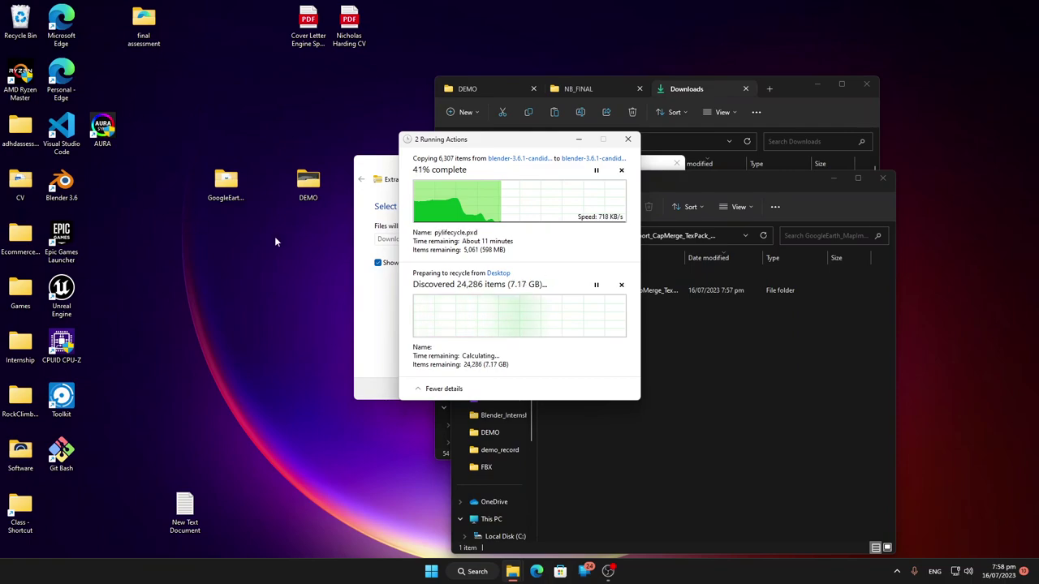
{"action": "left_click", "coordinate": [743, 385]}
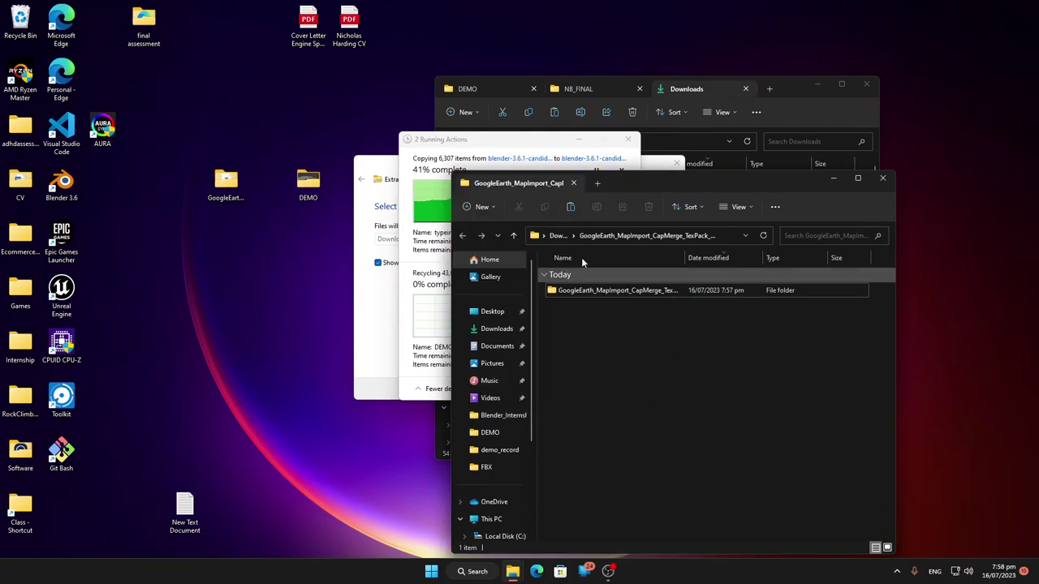
{"action": "double_click", "coordinate": [630, 292]}
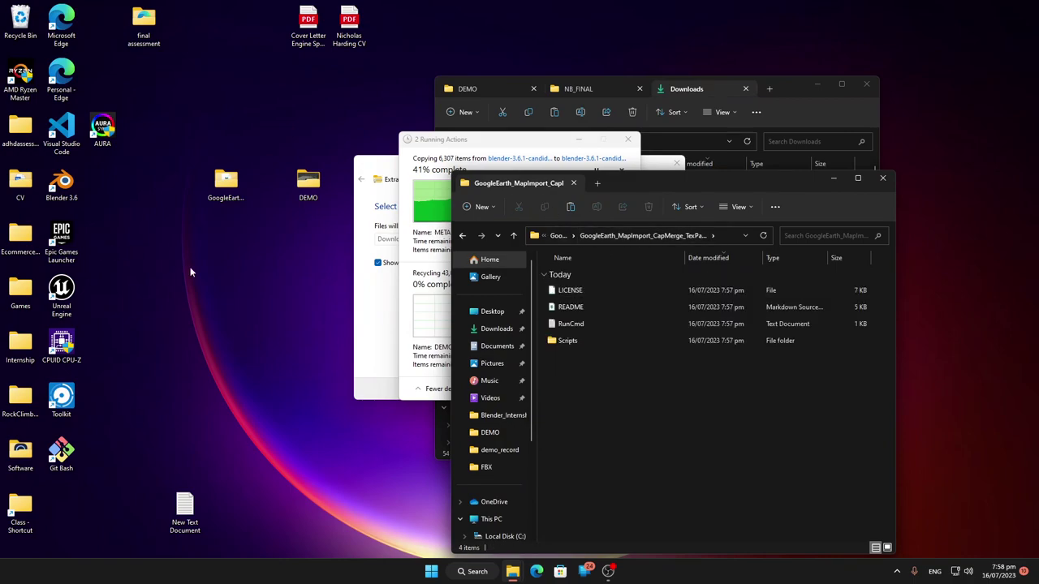
Step: Create a 'New folder' on the desktop with its default name
{"action": "left_click", "coordinate": [256, 271]}
{"action": "right_click", "coordinate": [313, 297]}
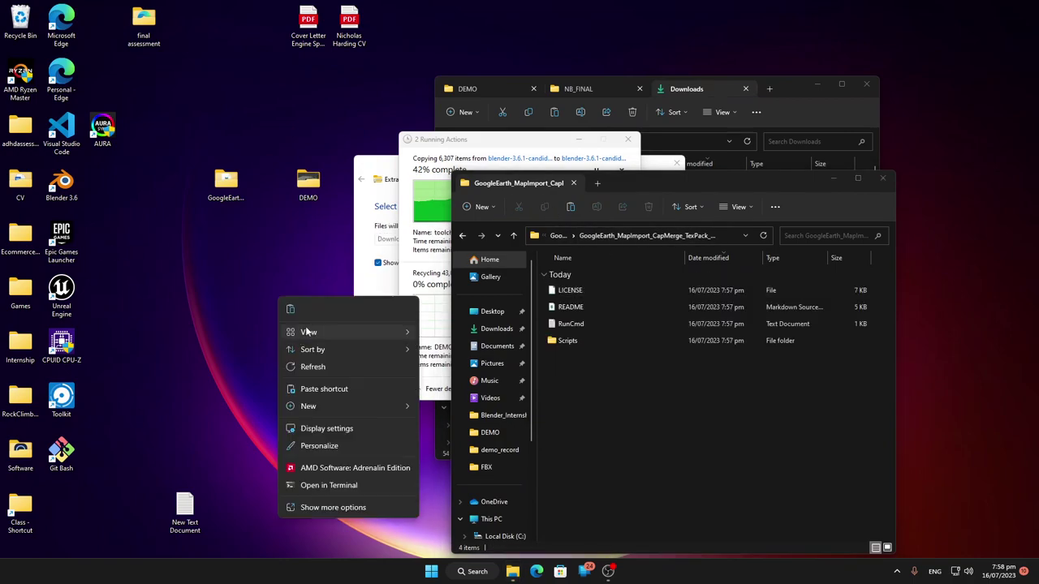
{"action": "mouse_move", "coordinate": [333, 407]}
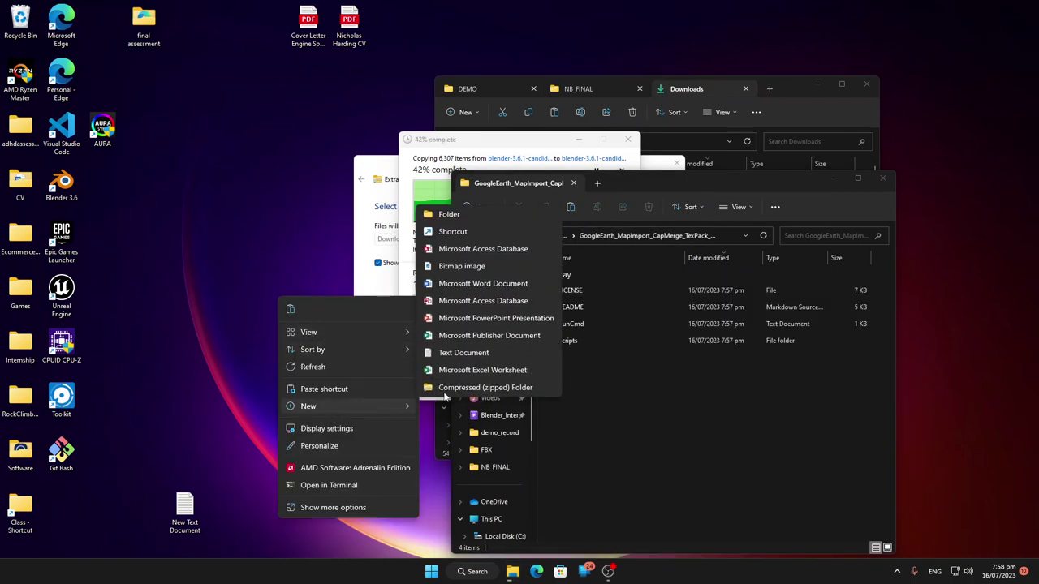
{"action": "left_click", "coordinate": [467, 216]}
{"action": "key", "text": "Return"}
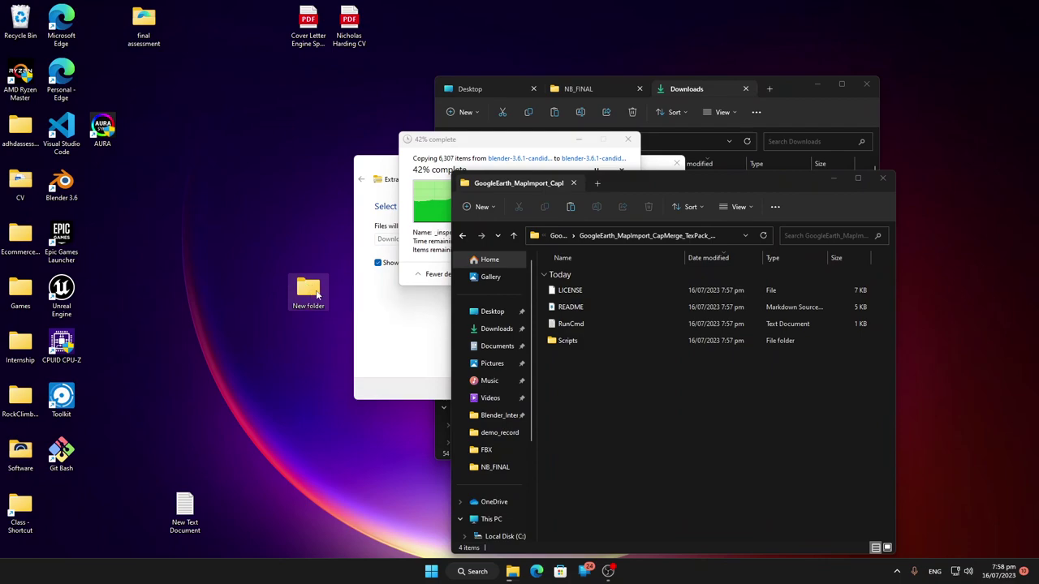
Step: In C:\Users\hardi, inspect the old DEMO folder and drag it to the Recycle Bin
{"action": "left_click", "coordinate": [597, 184]}
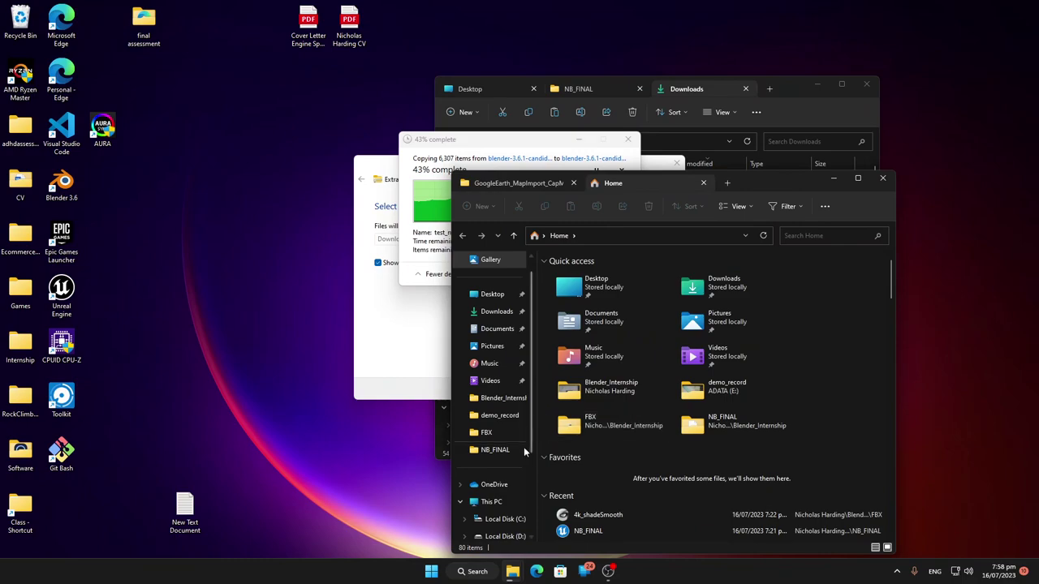
{"action": "scroll", "coordinate": [521, 452], "scroll_direction": "down", "scroll_amount": 2}
{"action": "left_click", "coordinate": [503, 414]}
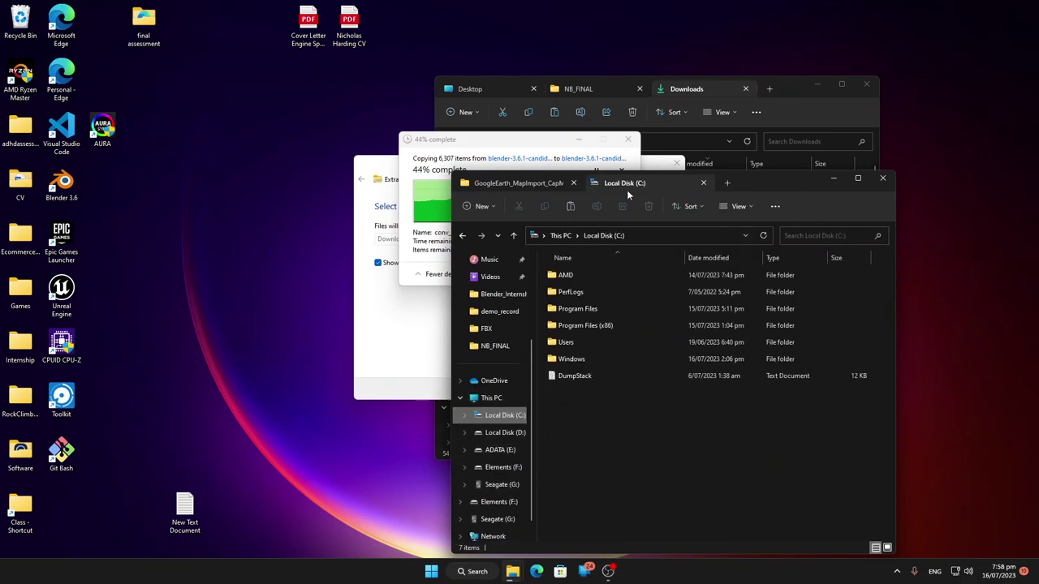
{"action": "double_click", "coordinate": [568, 342]}
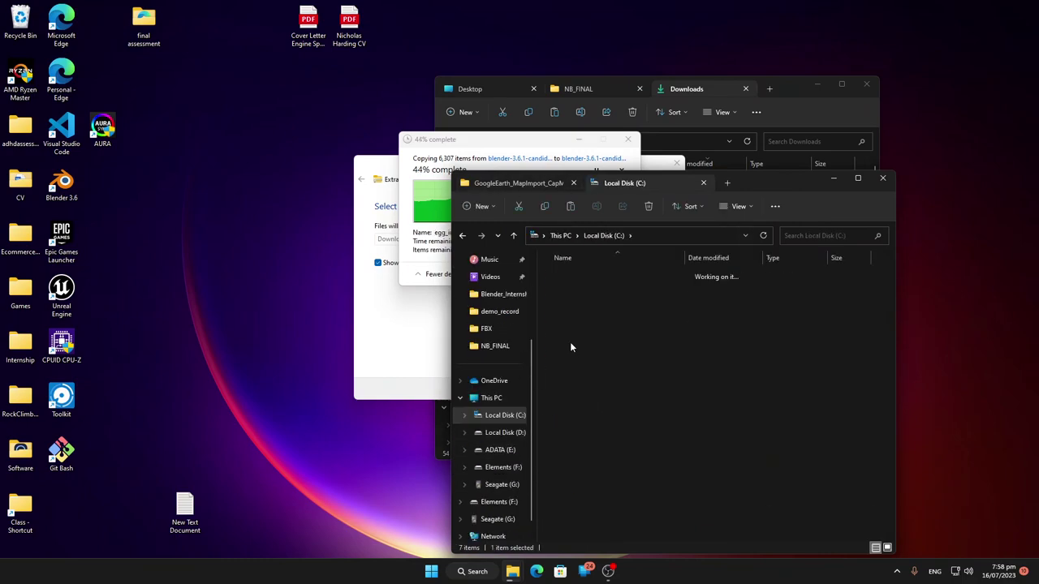
{"action": "double_click", "coordinate": [574, 275]}
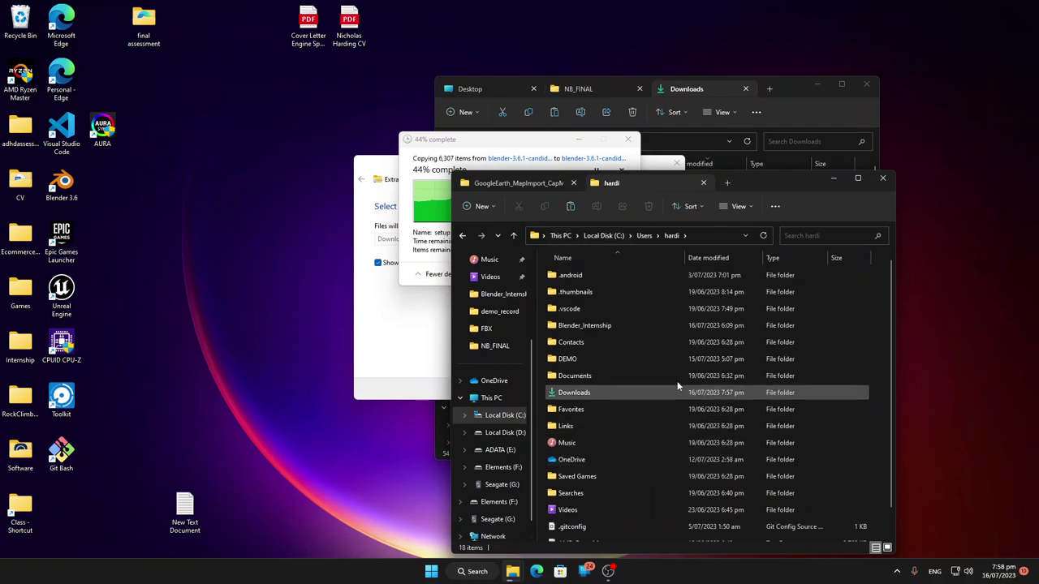
{"action": "scroll", "coordinate": [697, 344], "scroll_direction": "down", "scroll_amount": 1}
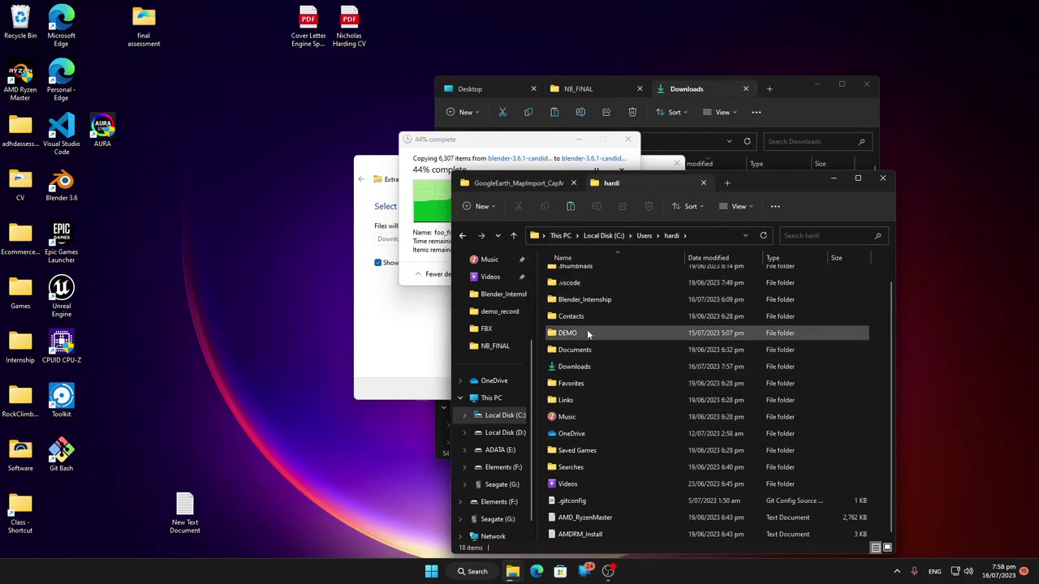
{"action": "left_click", "coordinate": [585, 334]}
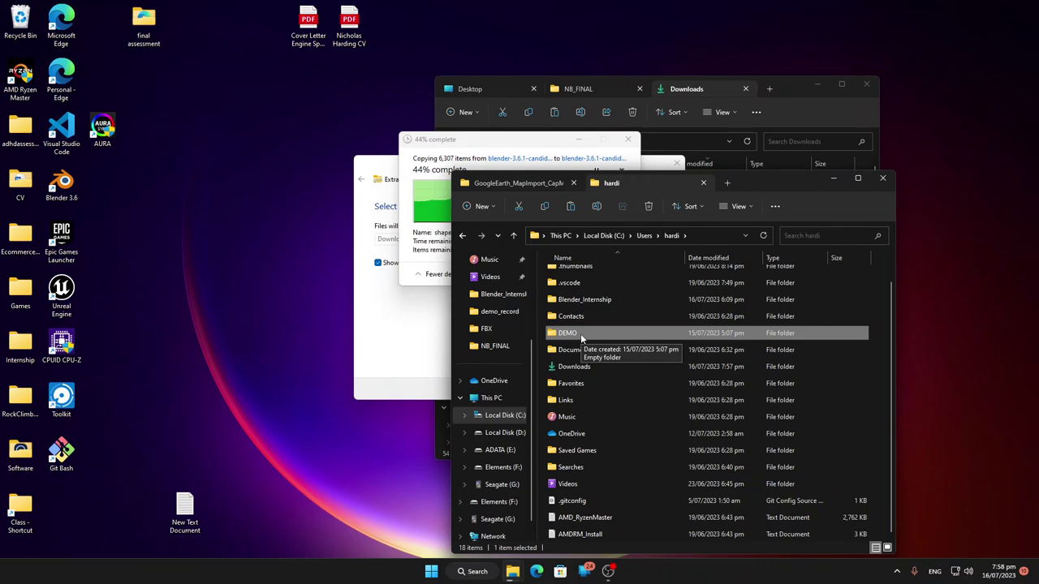
{"action": "double_click", "coordinate": [577, 333]}
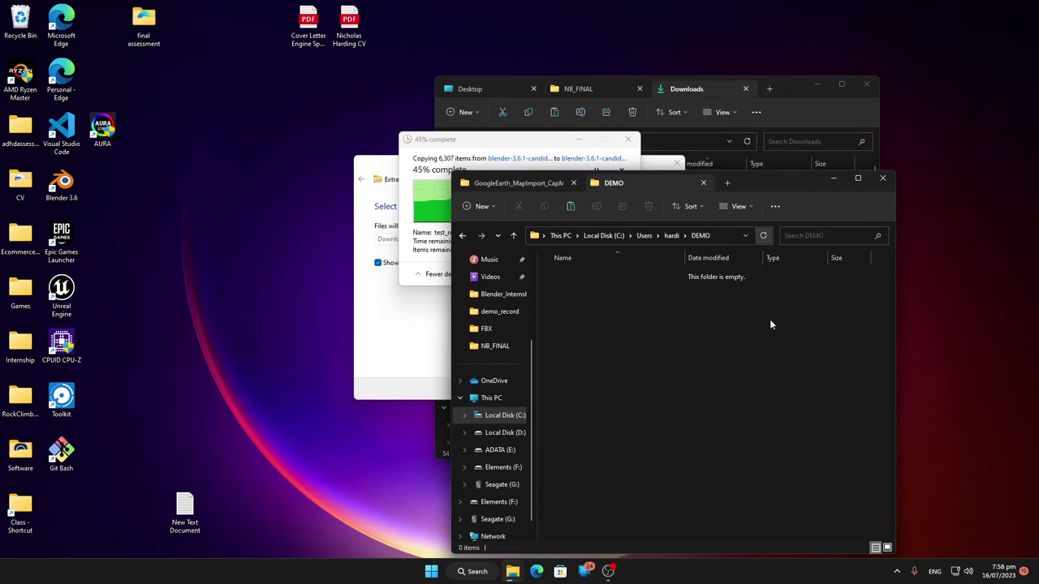
{"action": "left_click", "coordinate": [673, 236]}
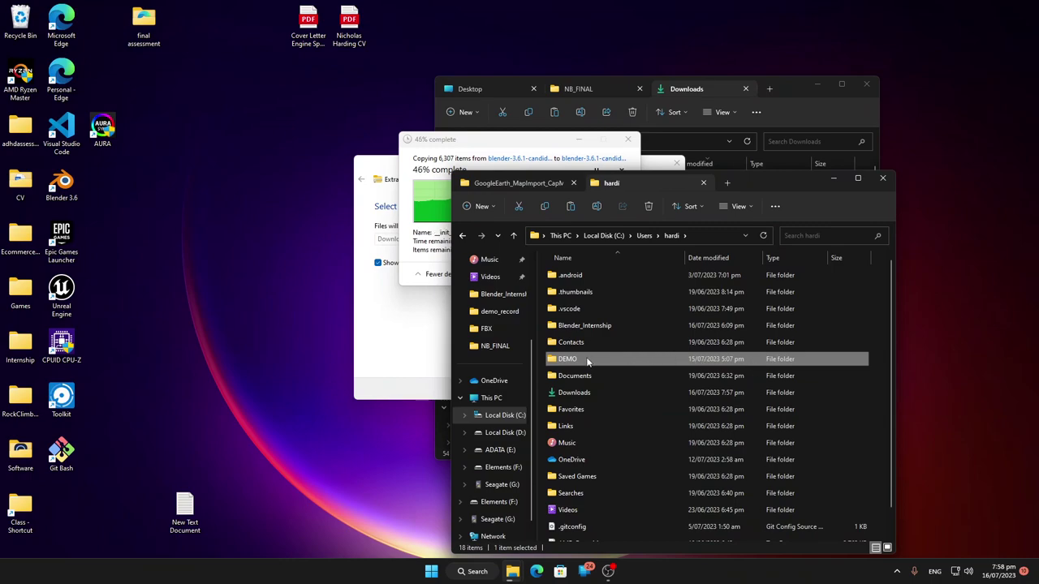
{"action": "left_click_drag", "start_coordinate": [587, 362], "coordinate": [20, 20]}
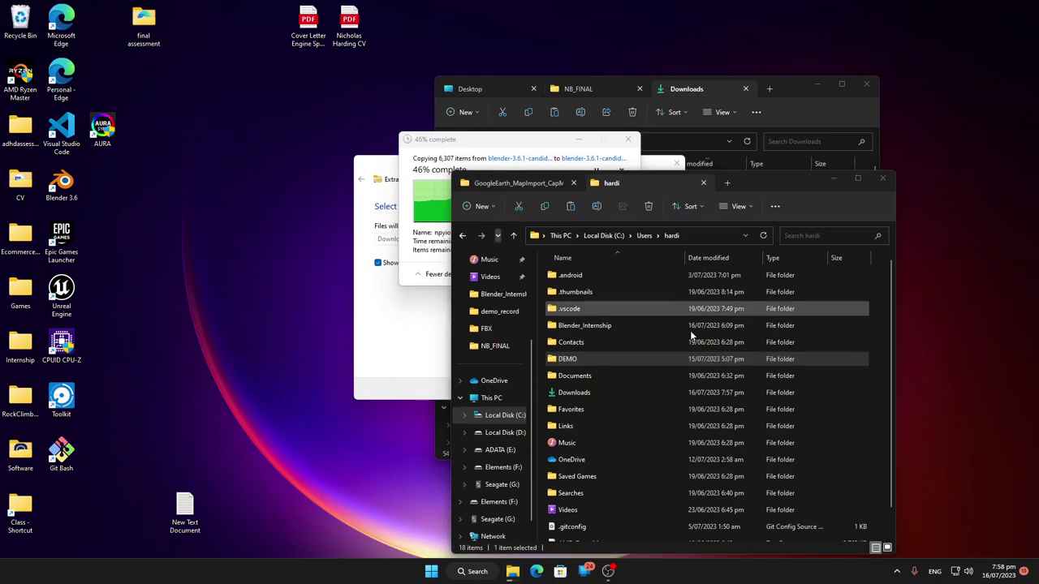
Step: Create a new folder named DEMO in the hardi folder and open it
{"action": "right_click", "coordinate": [873, 375]}
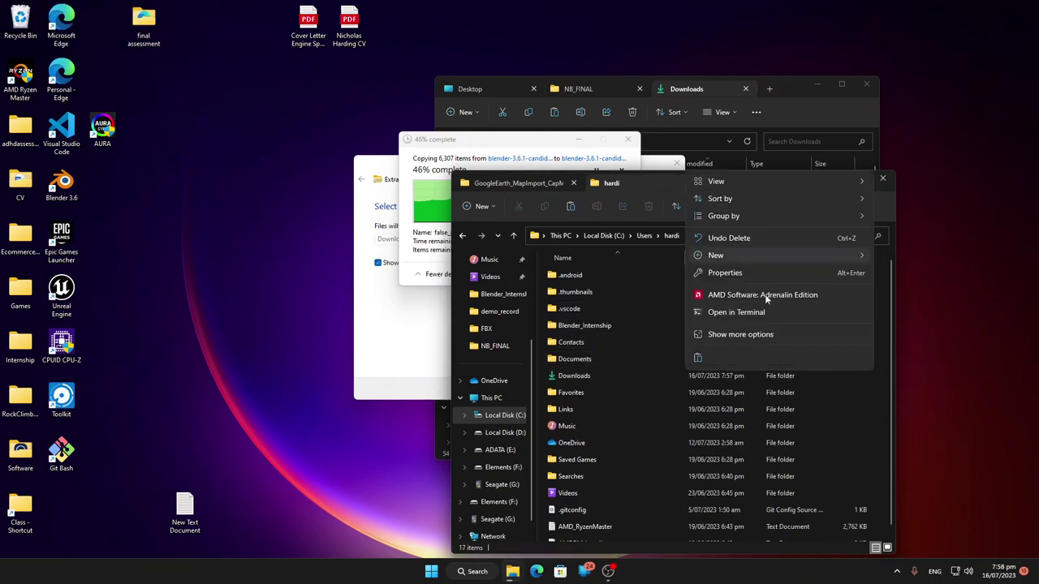
{"action": "mouse_move", "coordinate": [737, 258]}
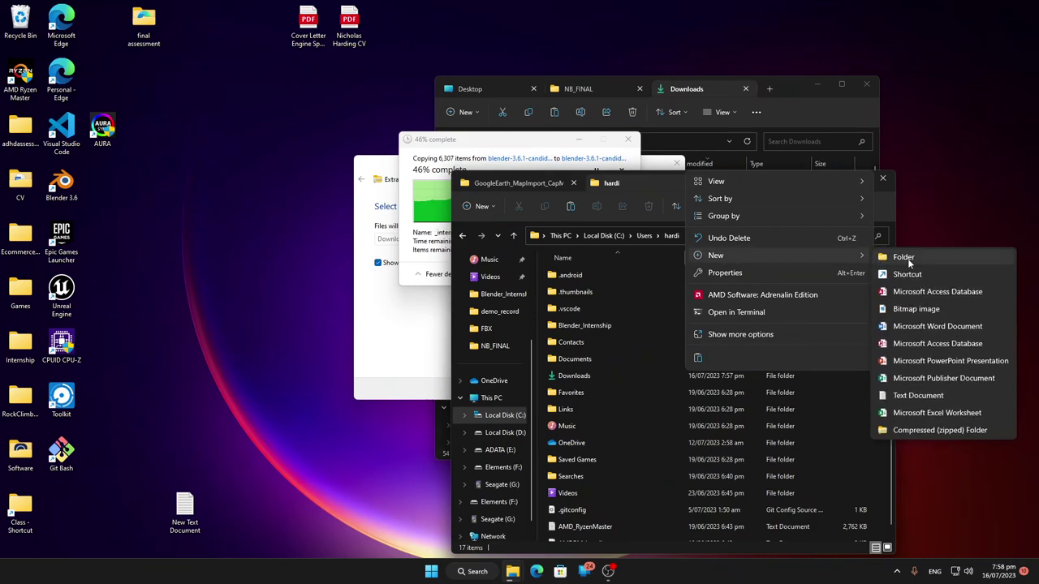
{"action": "left_click", "coordinate": [903, 257]}
{"action": "type", "text": "DEMO"}
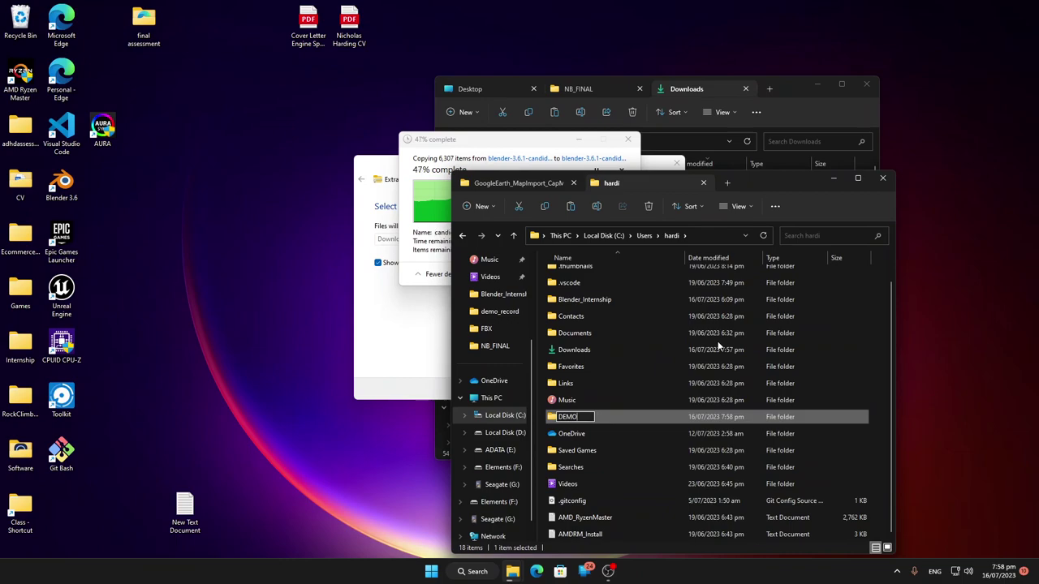
{"action": "key", "text": "Return"}
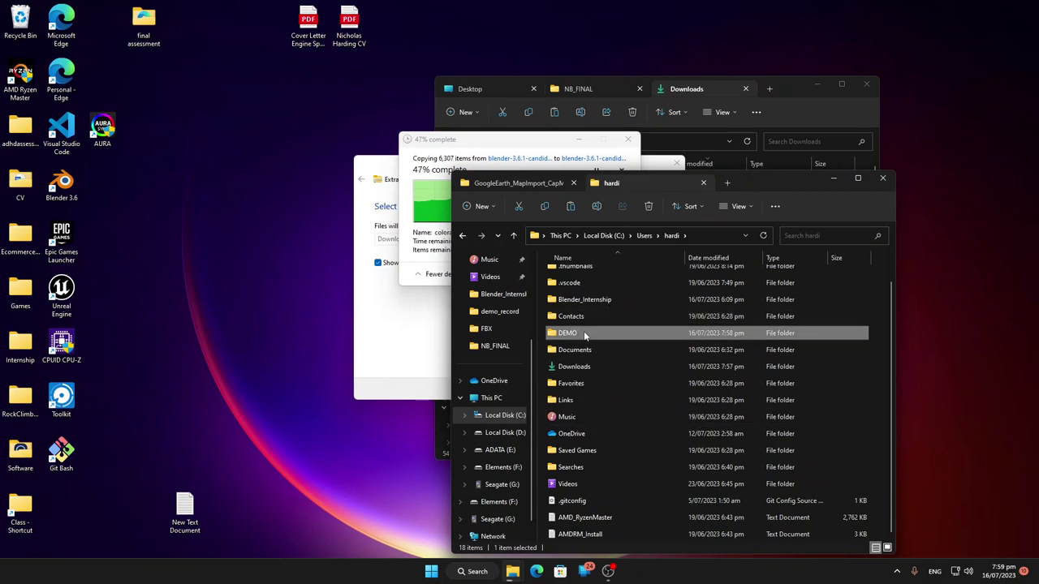
{"action": "double_click", "coordinate": [584, 331]}
Step: Copy the map-import tool's Scripts, LICENSE, README and RunCmd files into the DEMO folder
{"action": "left_click", "coordinate": [503, 183]}
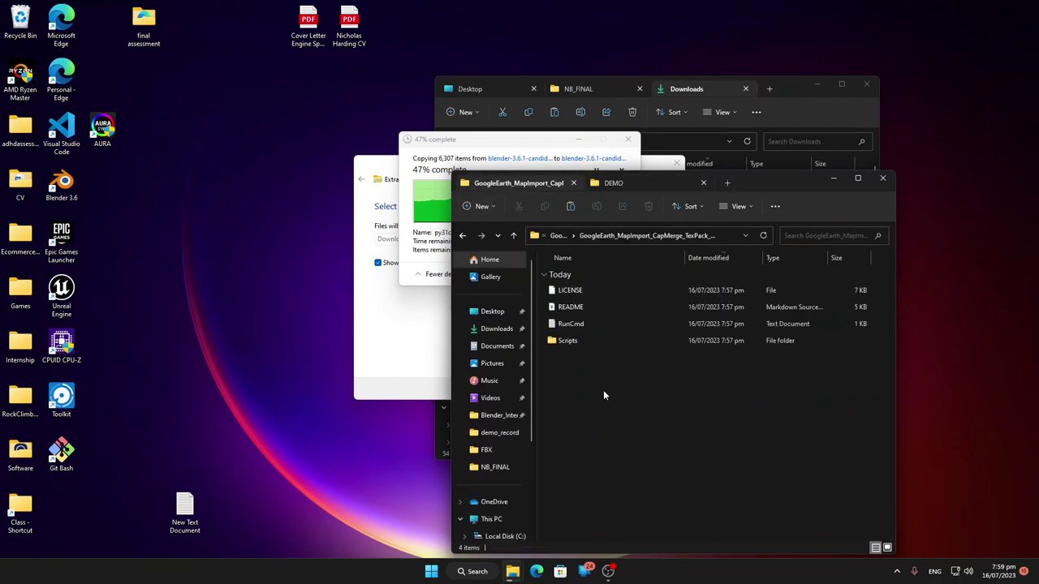
{"action": "left_click_drag", "start_coordinate": [613, 395], "coordinate": [577, 302]}
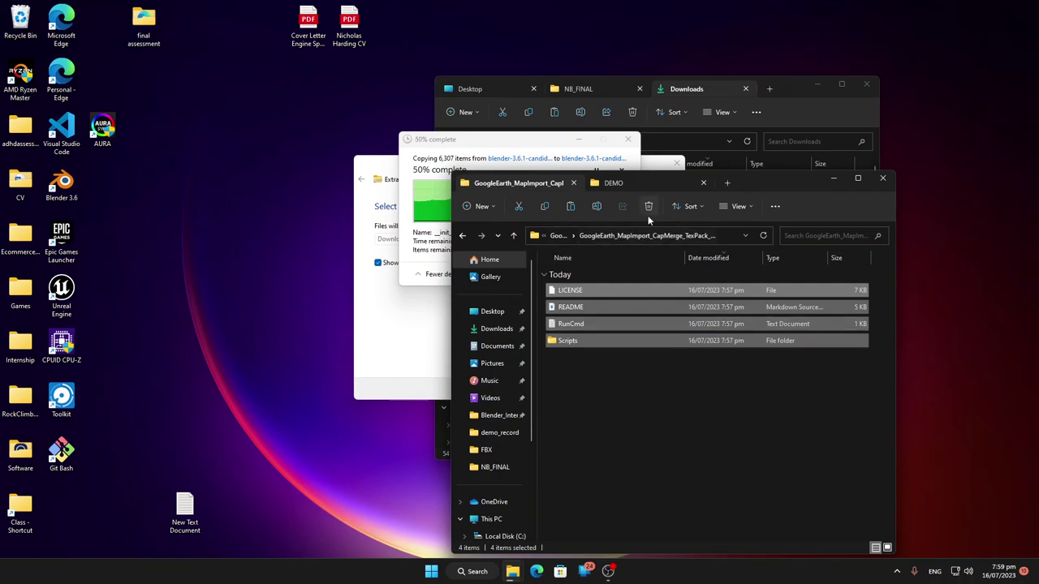
{"action": "left_click", "coordinate": [620, 183]}
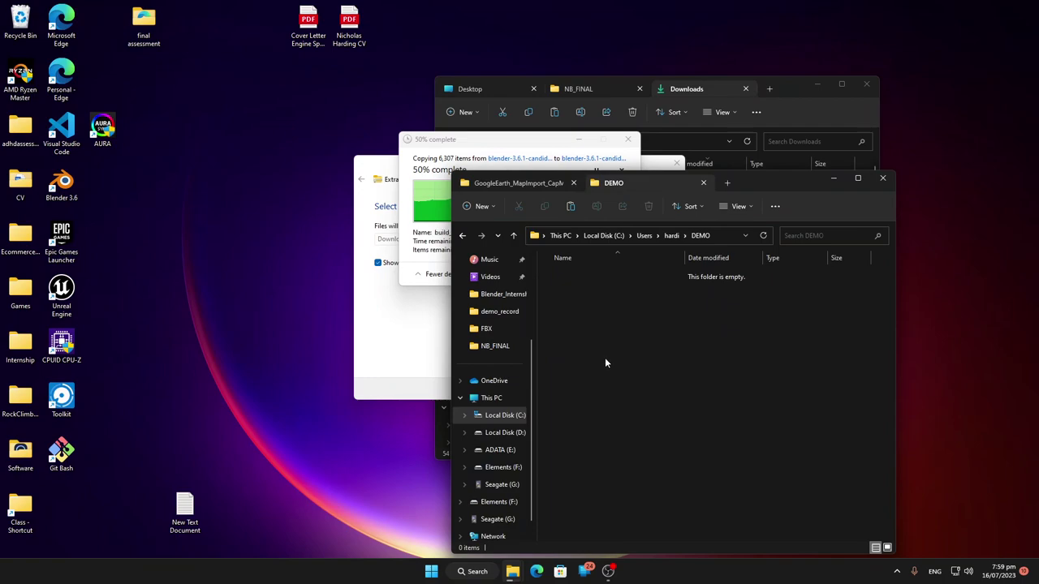
{"action": "key", "text": "ctrl+v"}
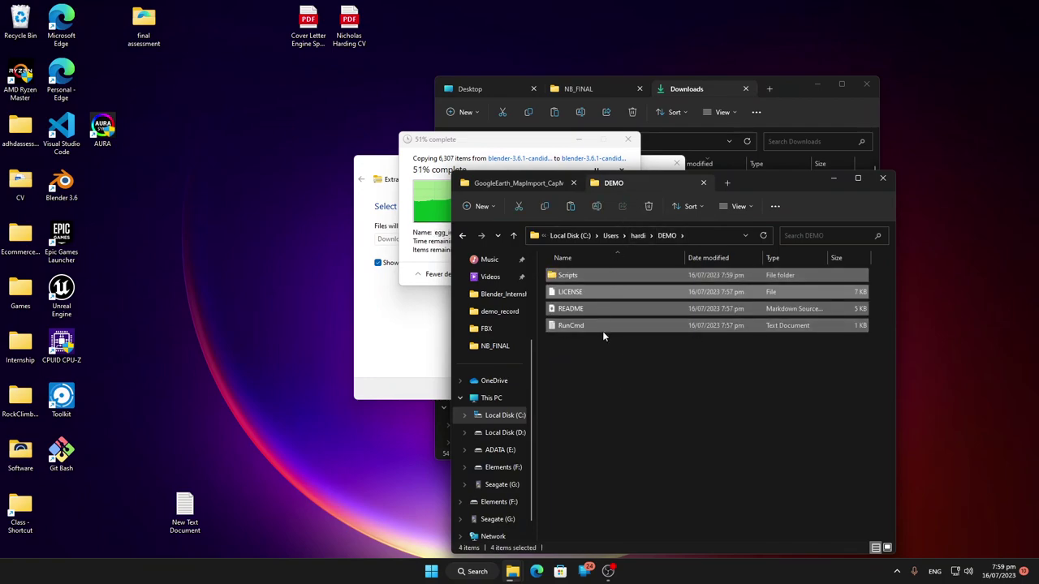
Step: Deselect the pasted files, then close the map-import files tab and the Downloads window
{"action": "left_click", "coordinate": [614, 367]}
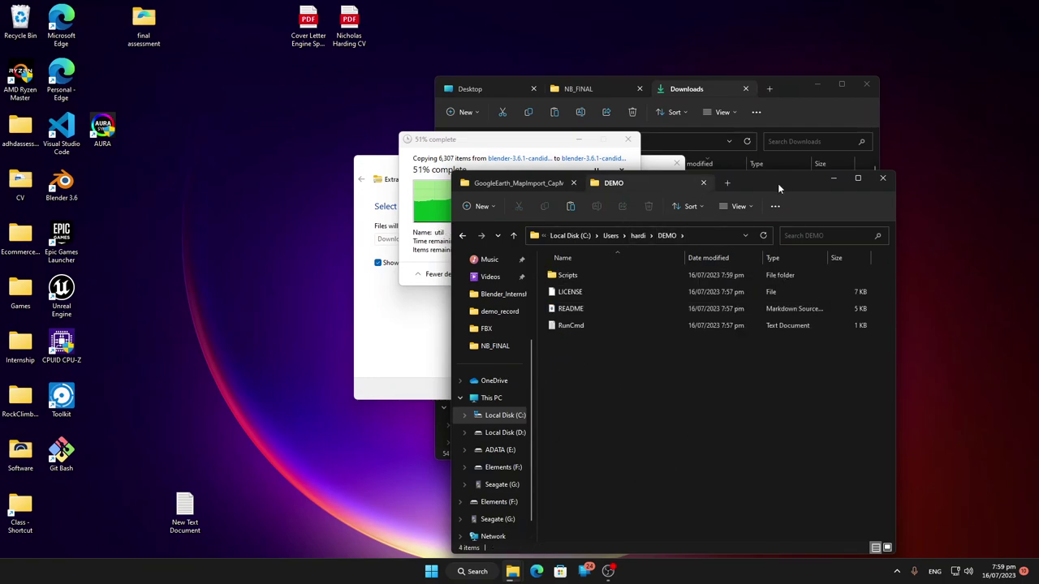
{"action": "left_click", "coordinate": [574, 183]}
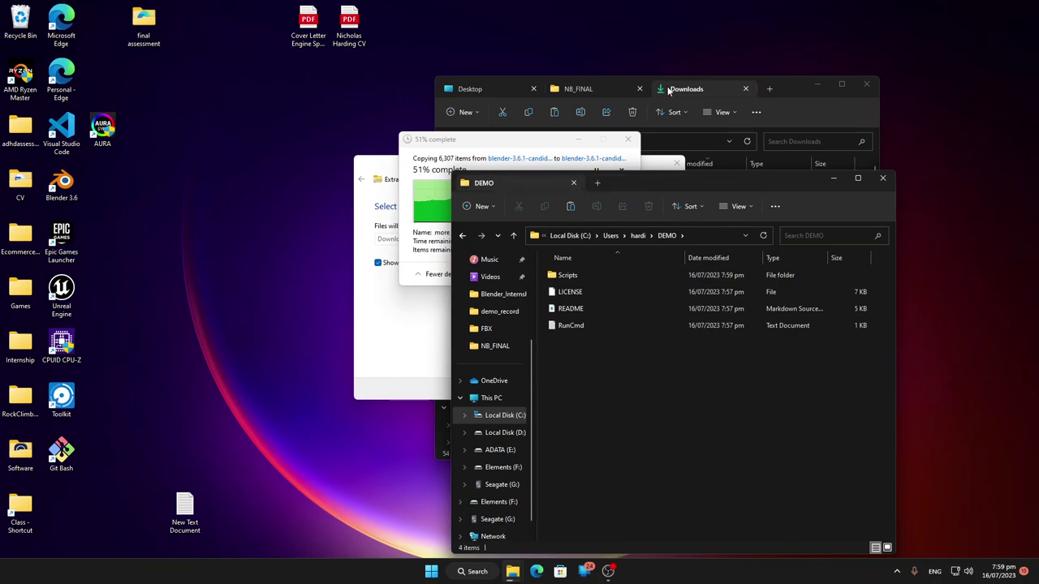
{"action": "left_click", "coordinate": [763, 88]}
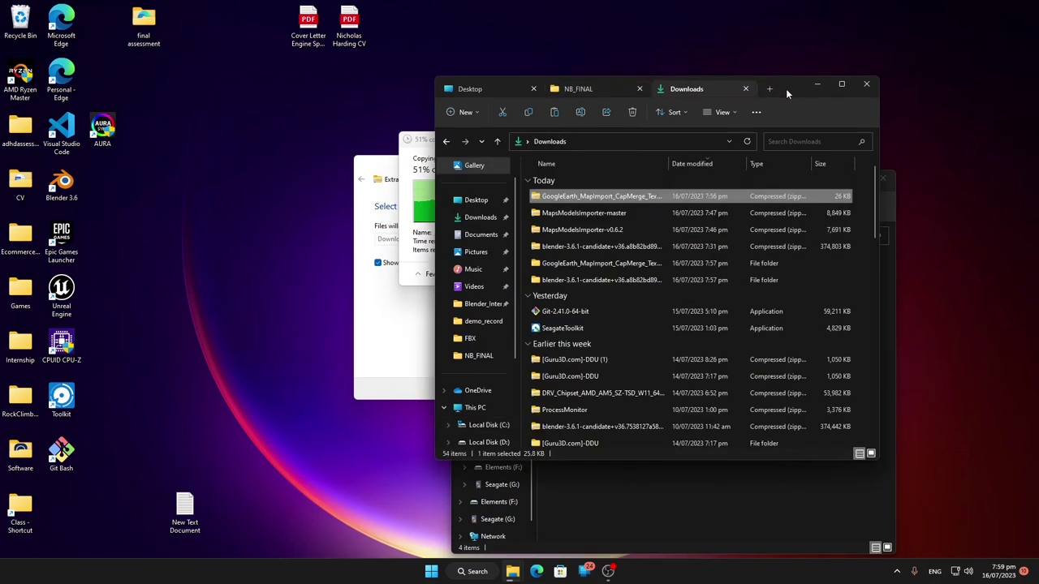
{"action": "left_click", "coordinate": [858, 86]}
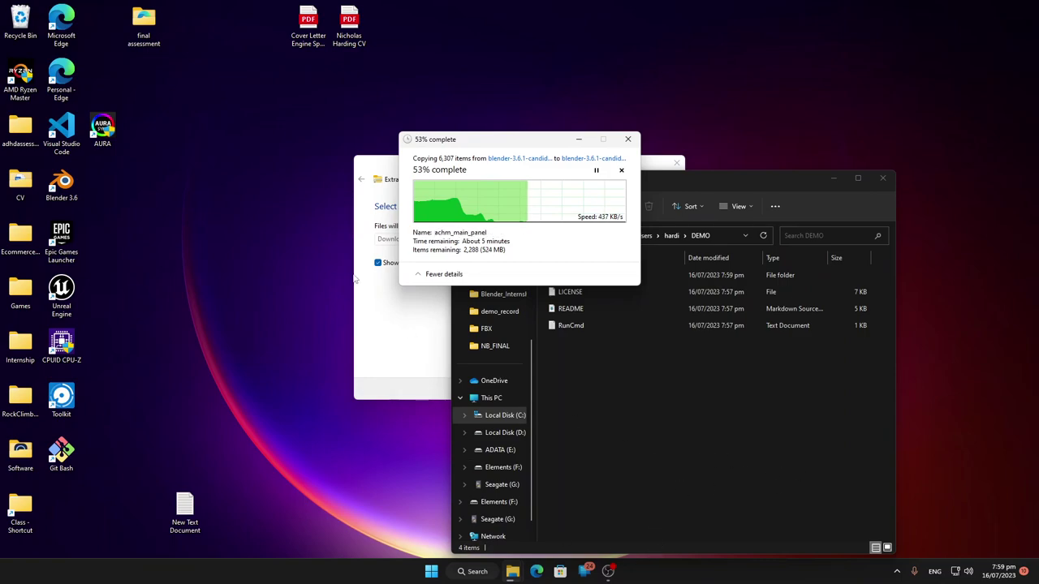
Step: Skip every path-too-long file, applying Skip to all current items, so the Blender 3.6.1 extraction continues
{"action": "left_click", "coordinate": [416, 332]}
{"action": "left_click", "coordinate": [510, 149]}
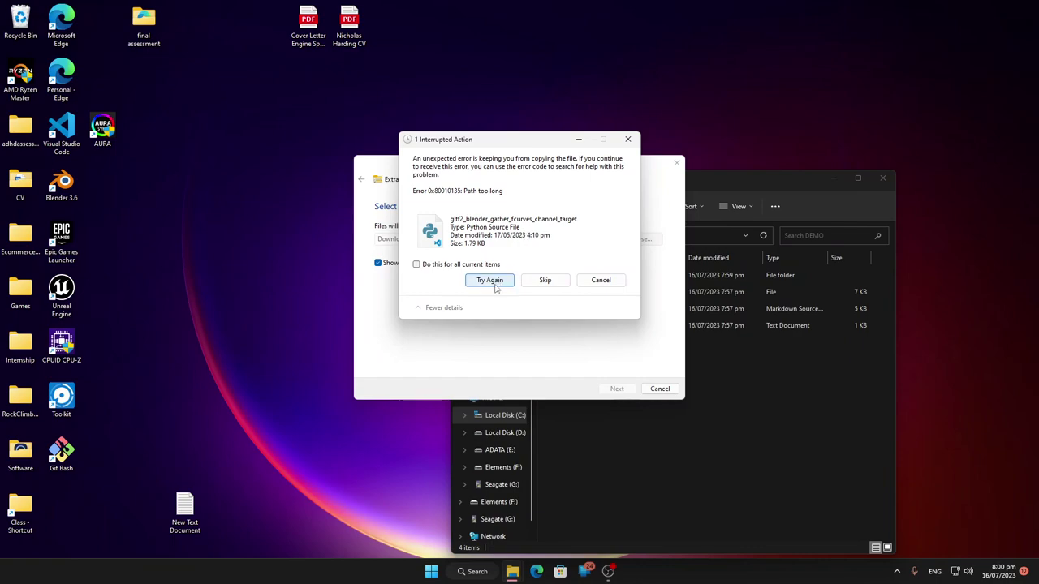
{"action": "left_click", "coordinate": [492, 280]}
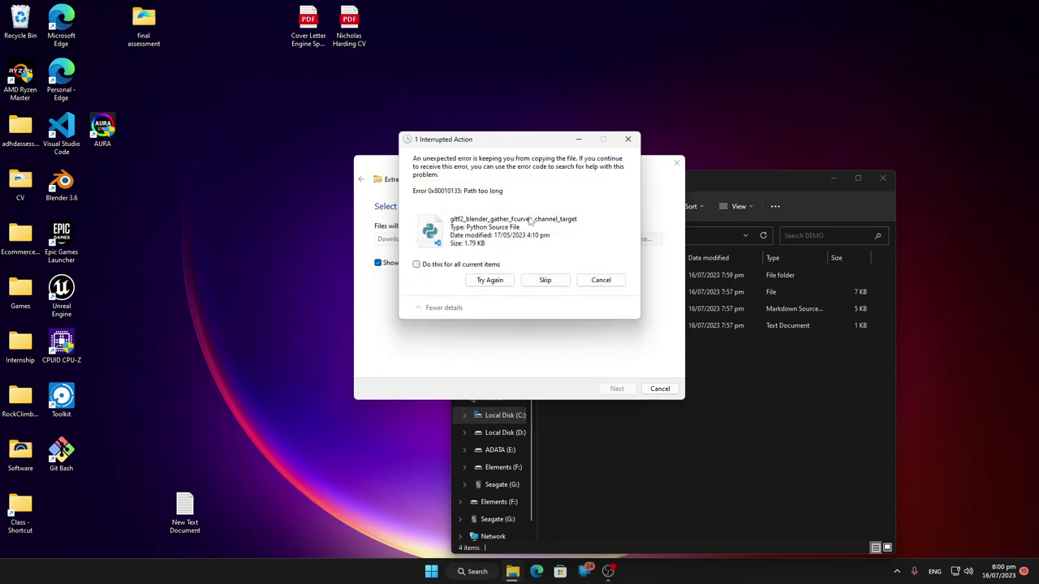
{"action": "left_click", "coordinate": [545, 281]}
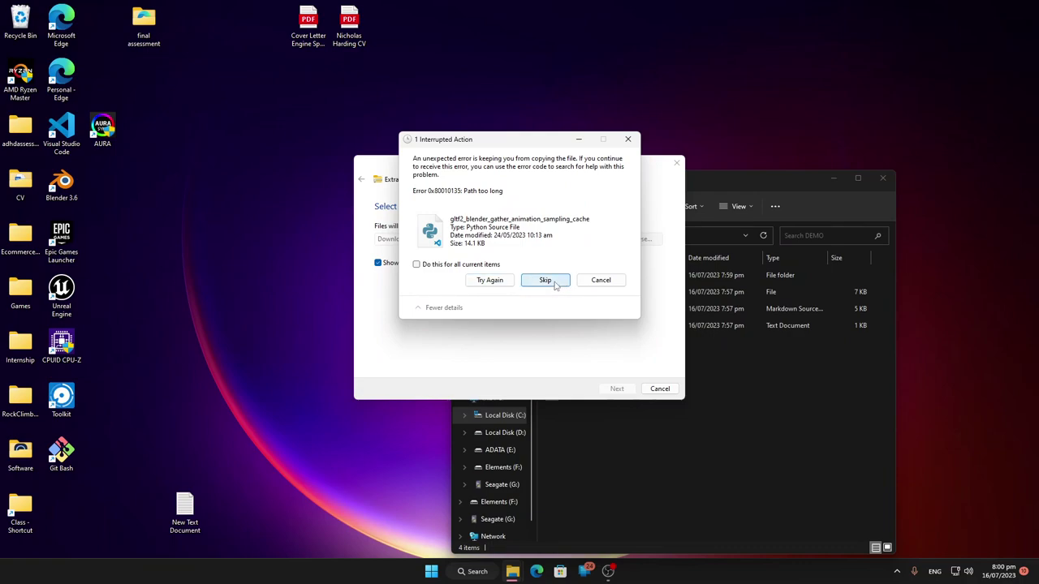
{"action": "left_click", "coordinate": [554, 282]}
{"action": "left_click", "coordinate": [551, 283]}
{"action": "left_click", "coordinate": [545, 280]}
{"action": "left_click", "coordinate": [550, 280]}
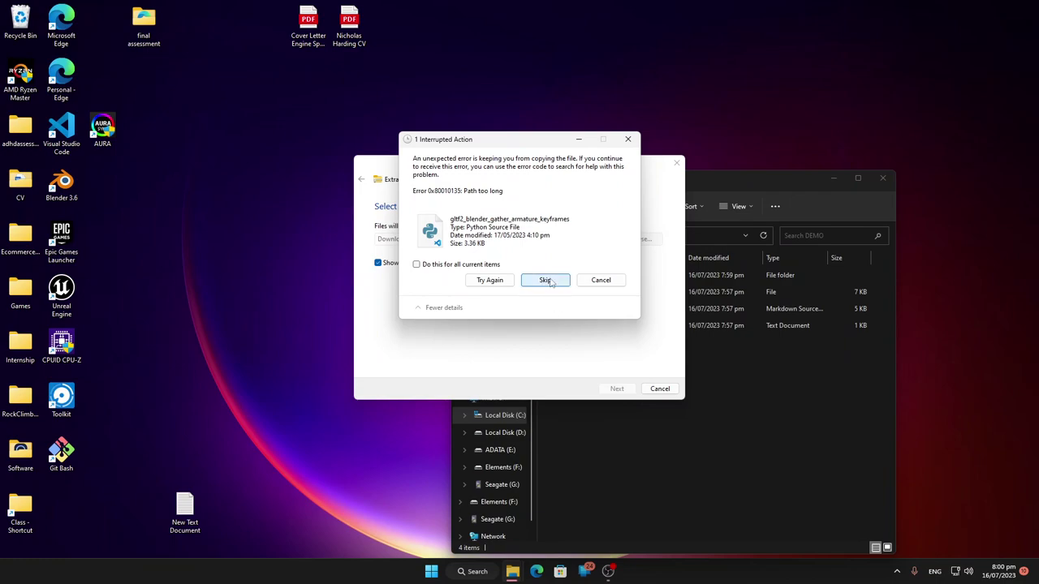
{"action": "left_click", "coordinate": [419, 265]}
{"action": "left_click", "coordinate": [535, 280]}
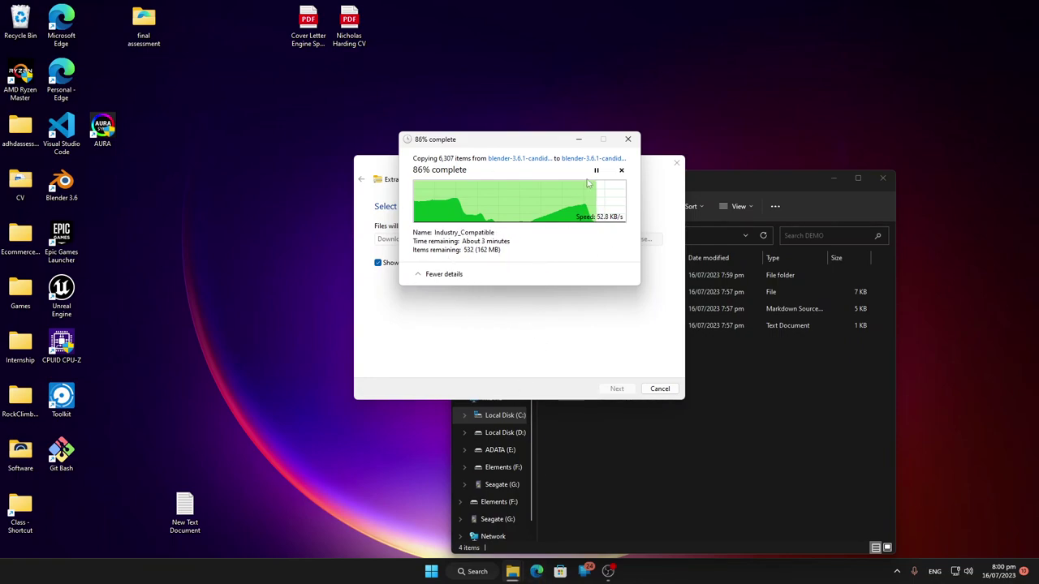
Step: Go to blender.org in Edge to reach the Download Blender 3.6 LTS page
{"action": "left_click", "coordinate": [537, 572]}
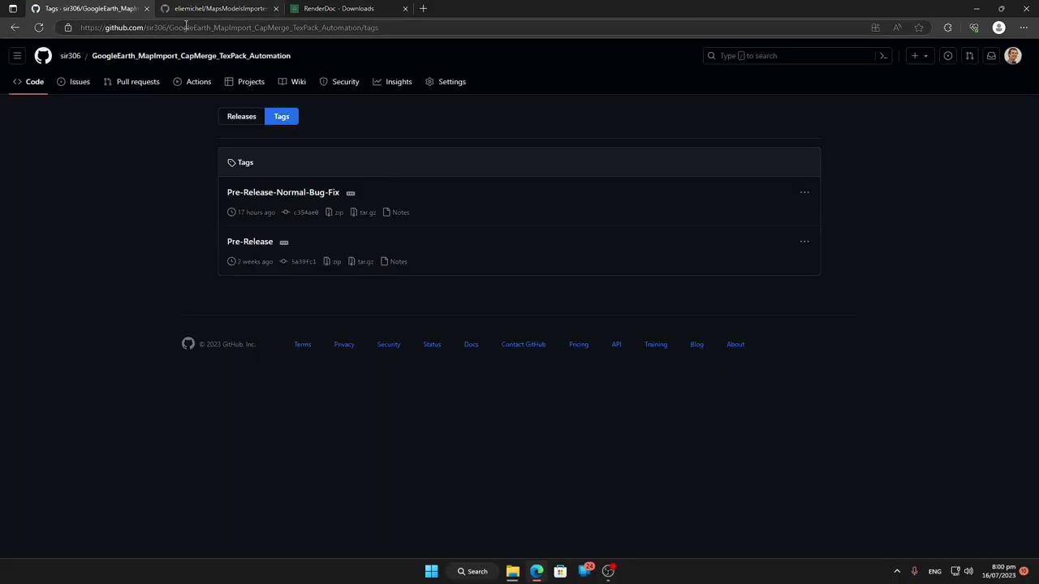
{"action": "left_click", "coordinate": [210, 30]}
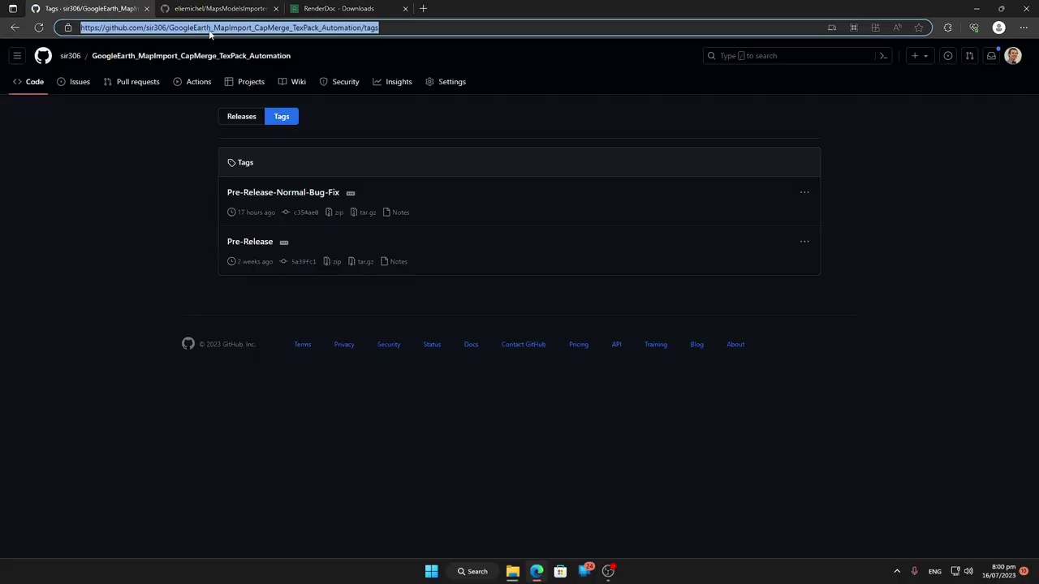
{"action": "type", "text": "blender.org/download/"}
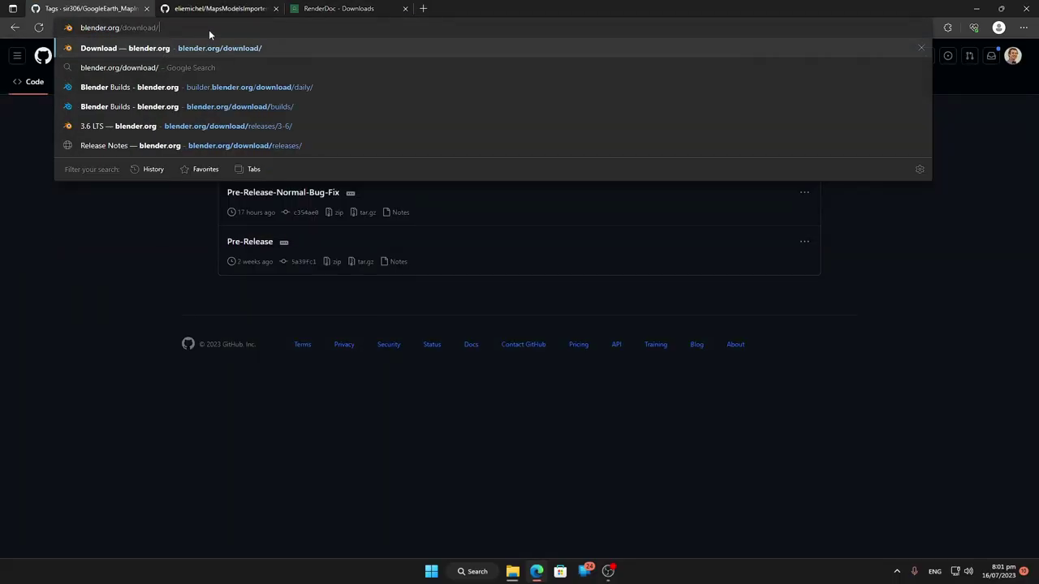
{"action": "key", "text": "Return"}
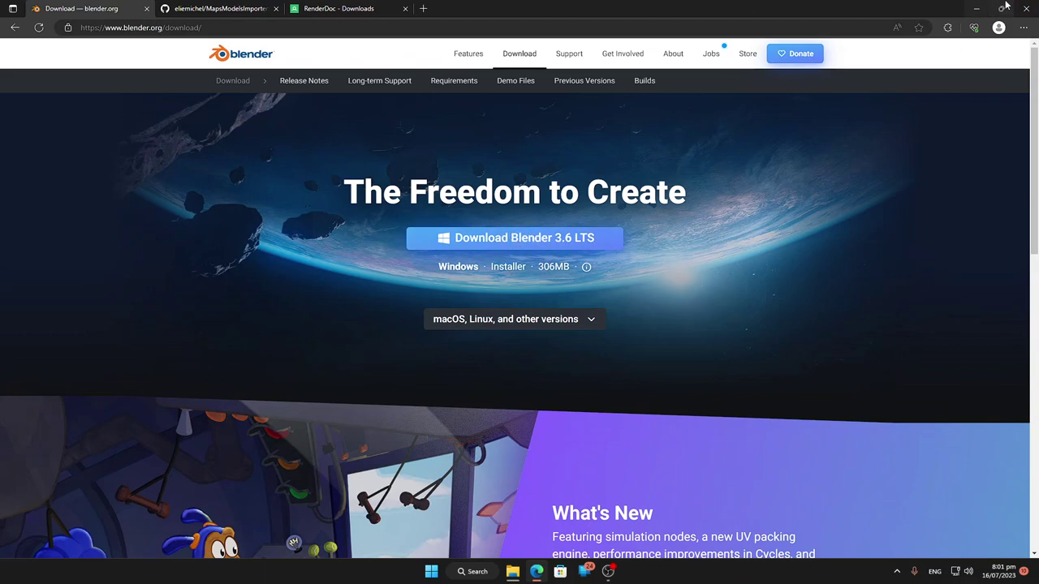
Step: Select all 20 files in the extracted Blender 3.6.1 candidate build folder for copying
{"action": "left_click", "coordinate": [976, 8]}
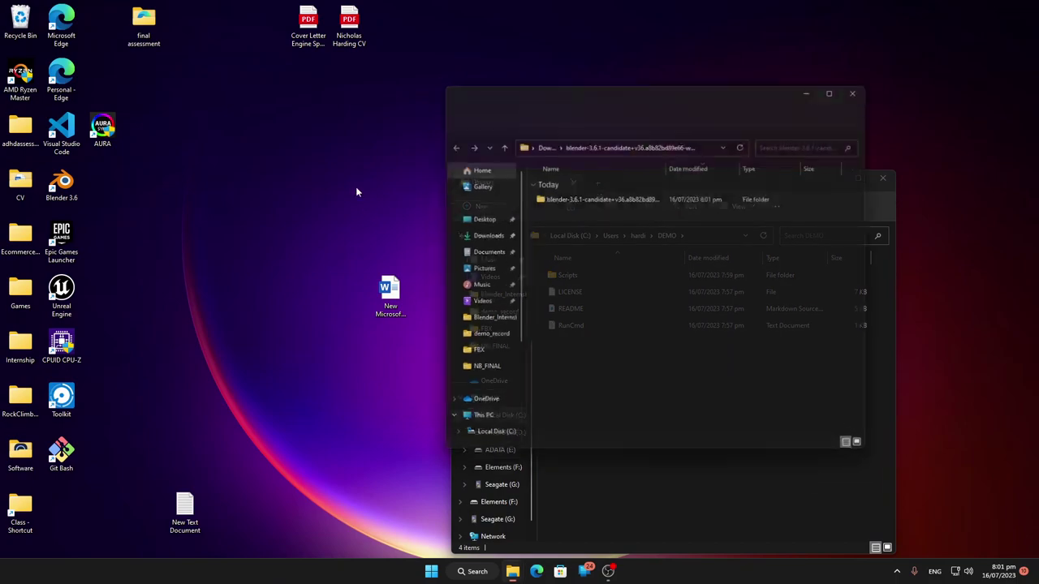
{"action": "double_click", "coordinate": [592, 198]}
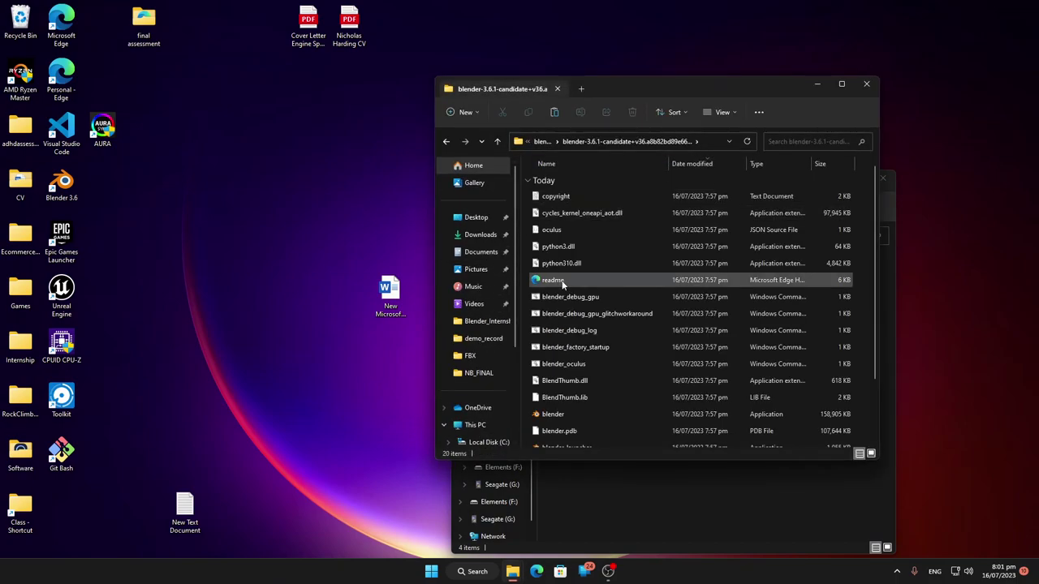
{"action": "scroll", "coordinate": [577, 304], "scroll_direction": "down", "scroll_amount": 2}
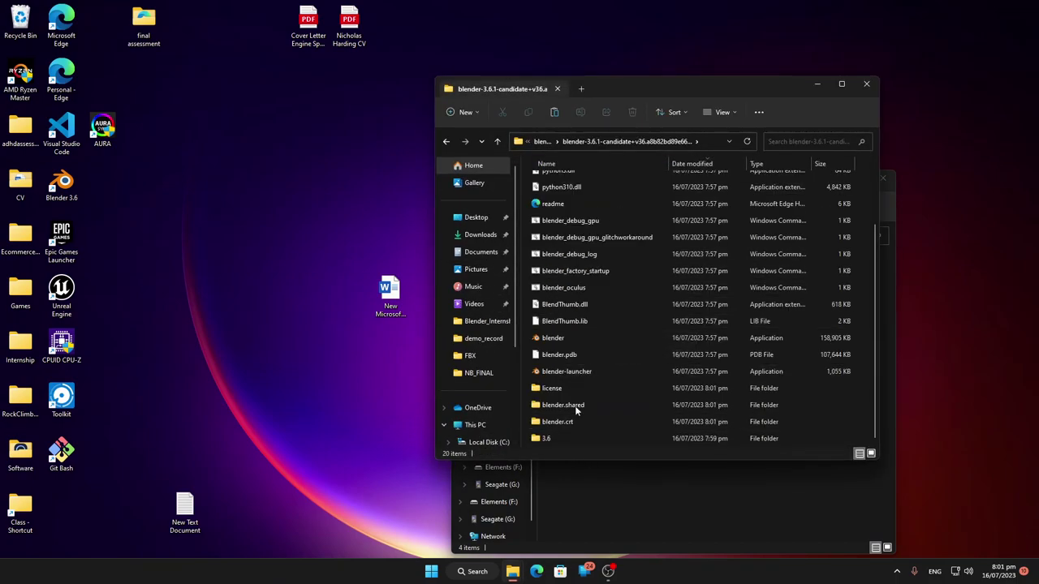
{"action": "scroll", "coordinate": [576, 402], "scroll_direction": "up", "scroll_amount": 2}
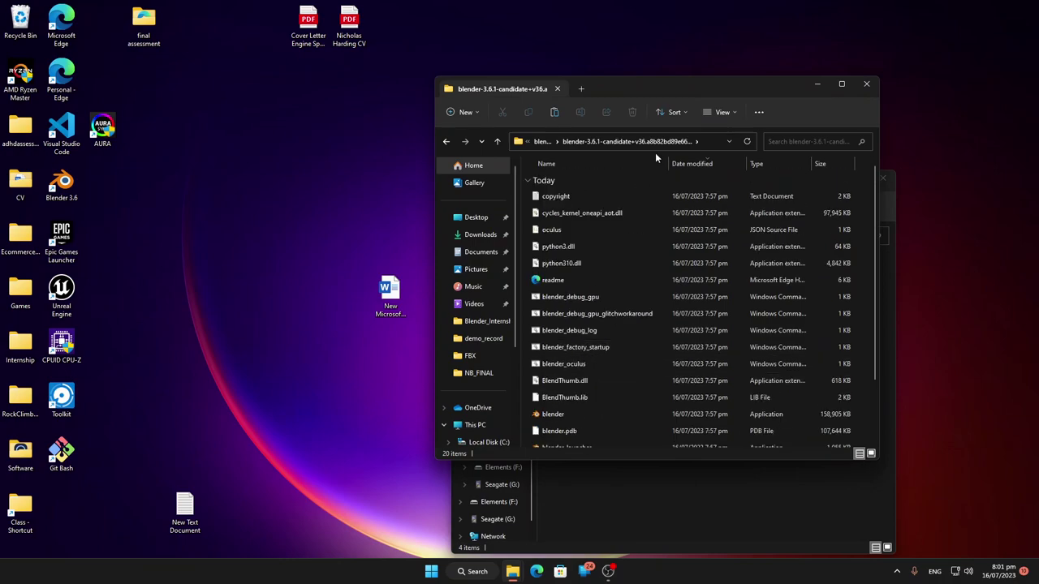
{"action": "scroll", "coordinate": [586, 330], "scroll_direction": "down", "scroll_amount": 2}
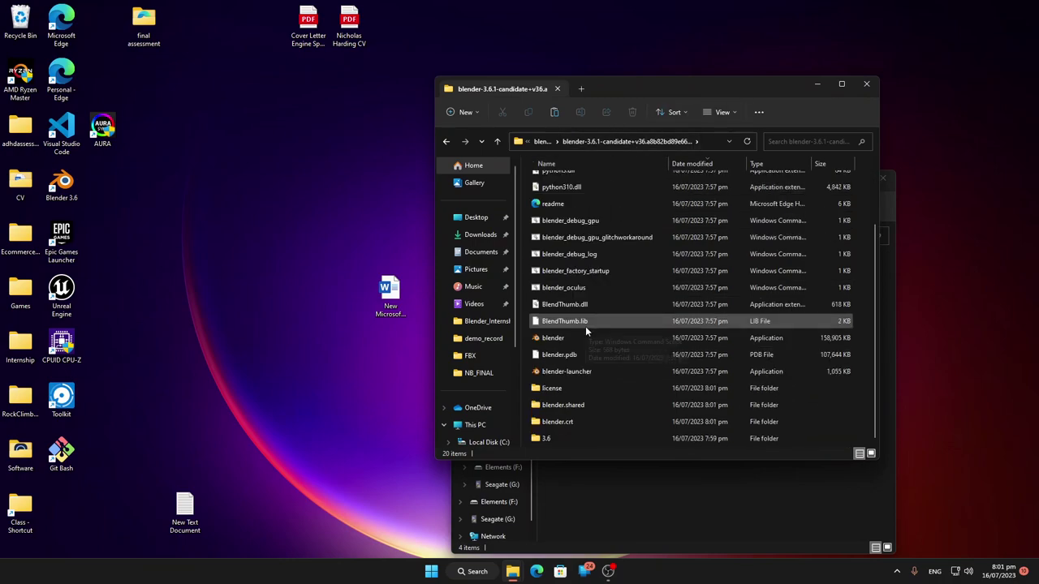
{"action": "scroll", "coordinate": [584, 430], "scroll_direction": "up", "scroll_amount": 2}
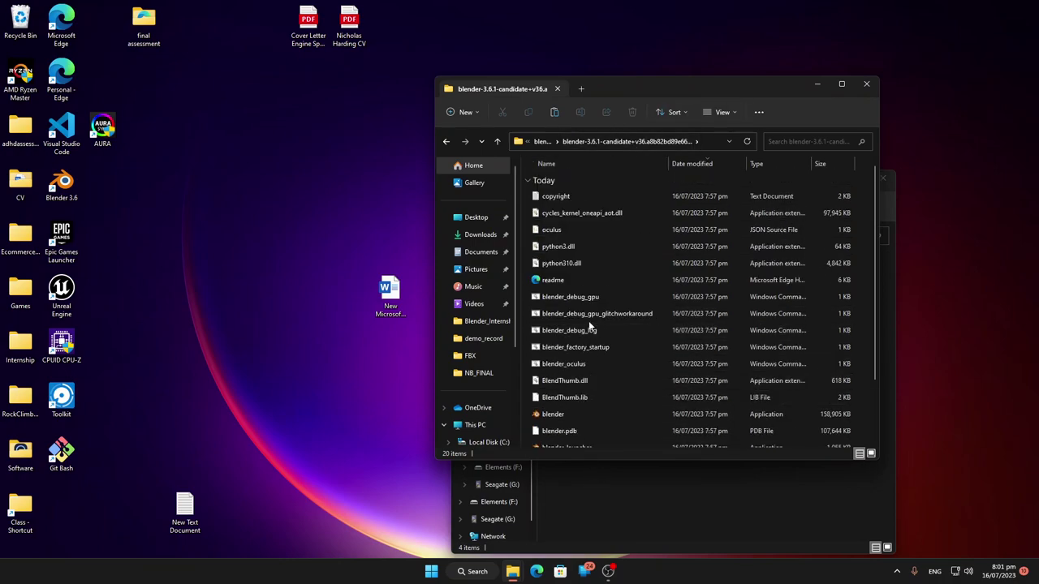
{"action": "scroll", "coordinate": [590, 326], "scroll_direction": "down", "scroll_amount": 2}
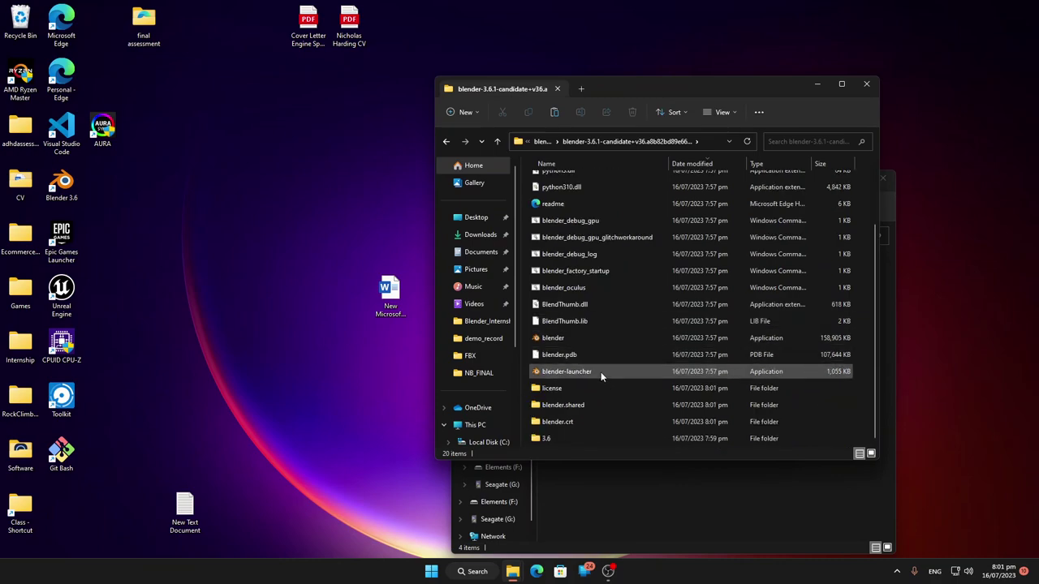
{"action": "key", "text": "ctrl+a"}
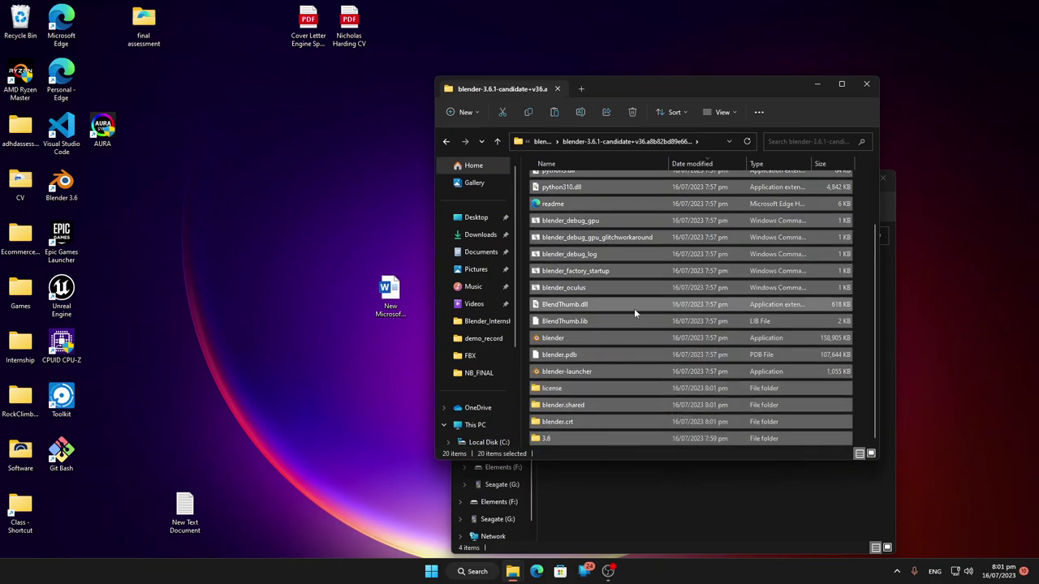
Step: Navigate to C:\Program Files\Blender Foundation\Blender 3.6
{"action": "left_click", "coordinate": [543, 141]}
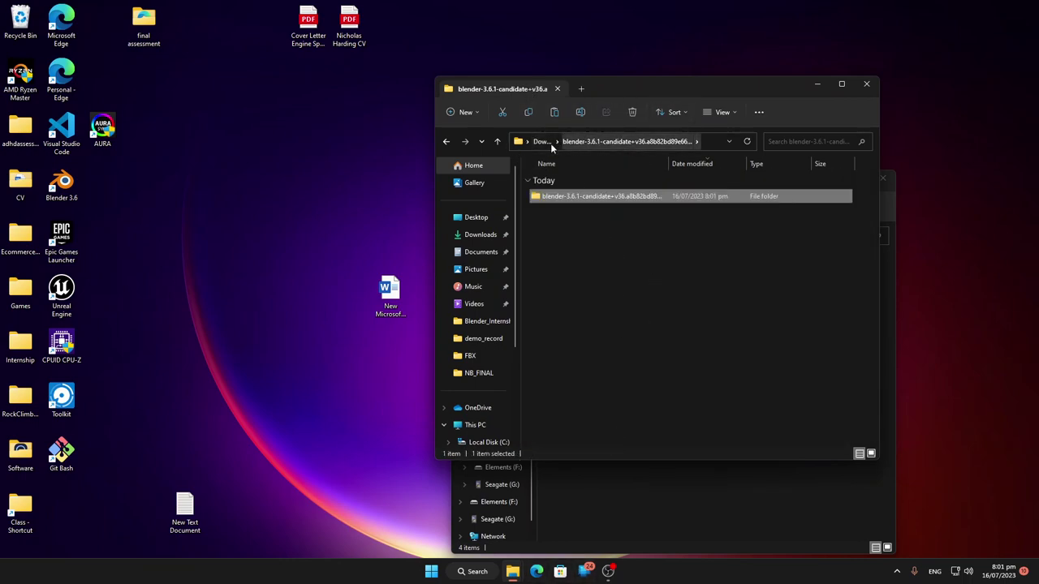
{"action": "left_click", "coordinate": [487, 441]}
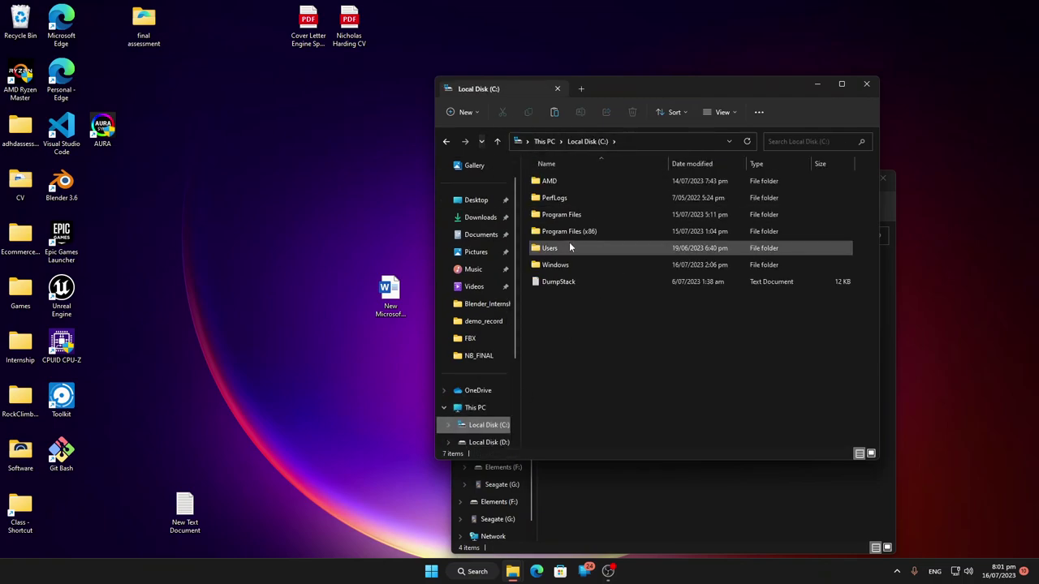
{"action": "double_click", "coordinate": [568, 215]}
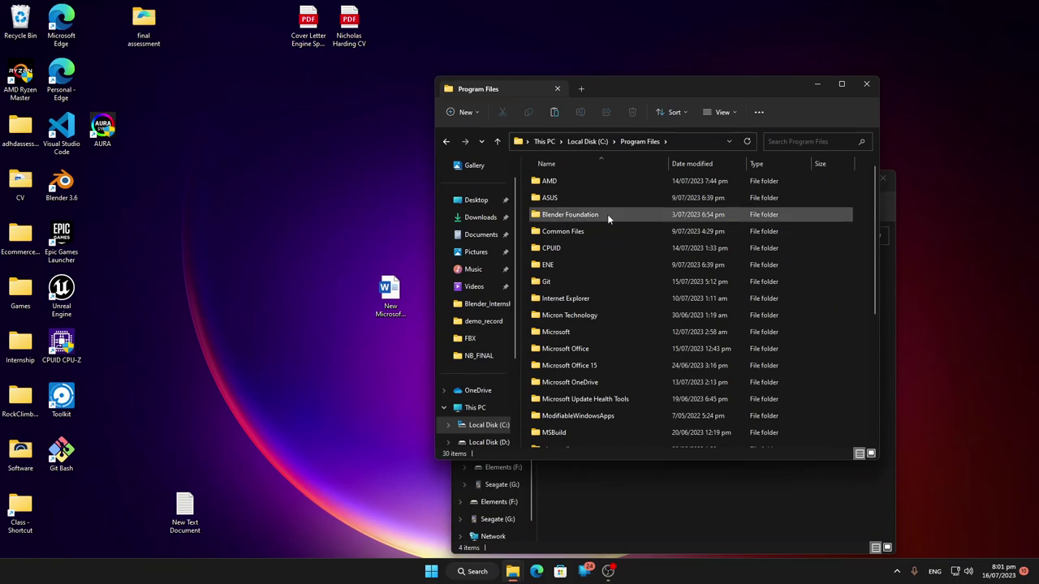
{"action": "double_click", "coordinate": [607, 215]}
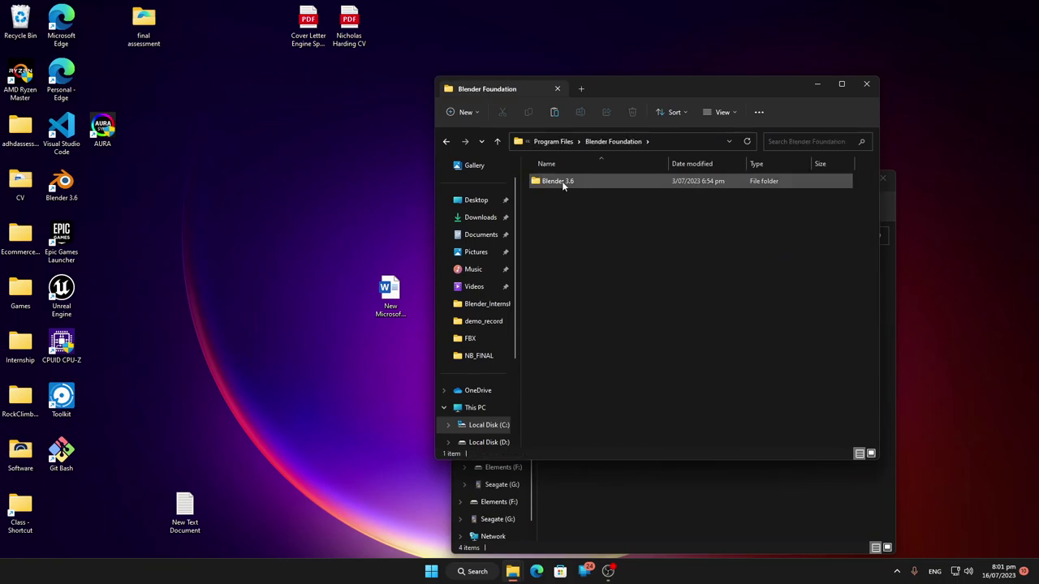
{"action": "double_click", "coordinate": [561, 181]}
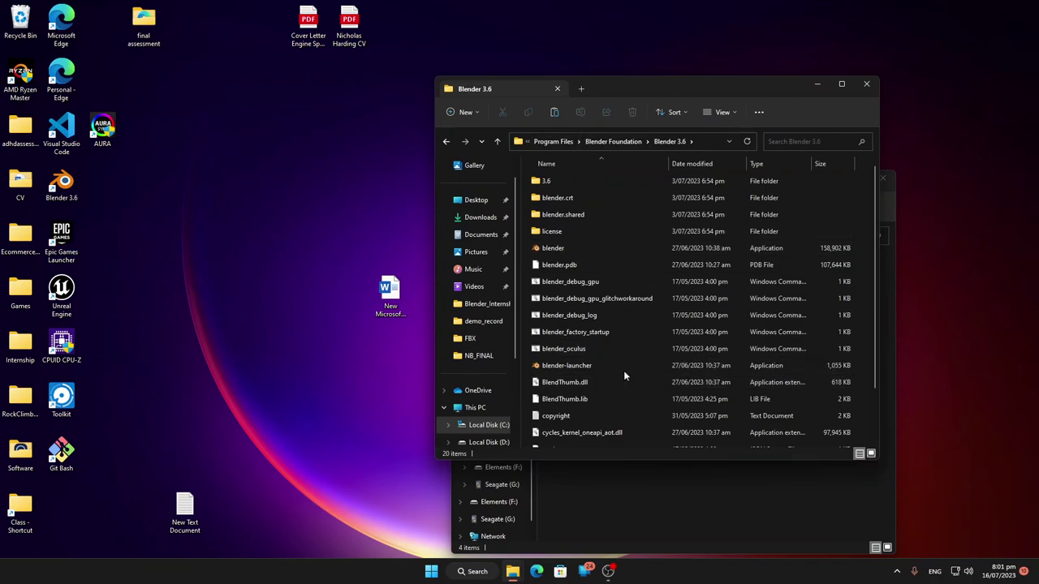
Step: Paste the Blender 3.6.1 build files into the installed Blender 3.6 folder
{"action": "key", "text": "ctrl+v"}
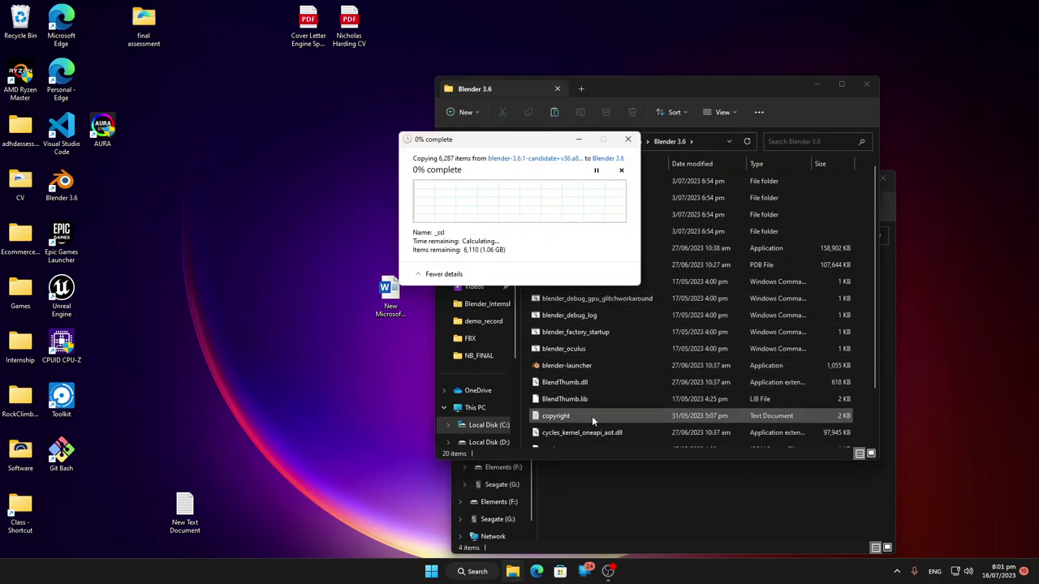
{"action": "left_click", "coordinate": [687, 80]}
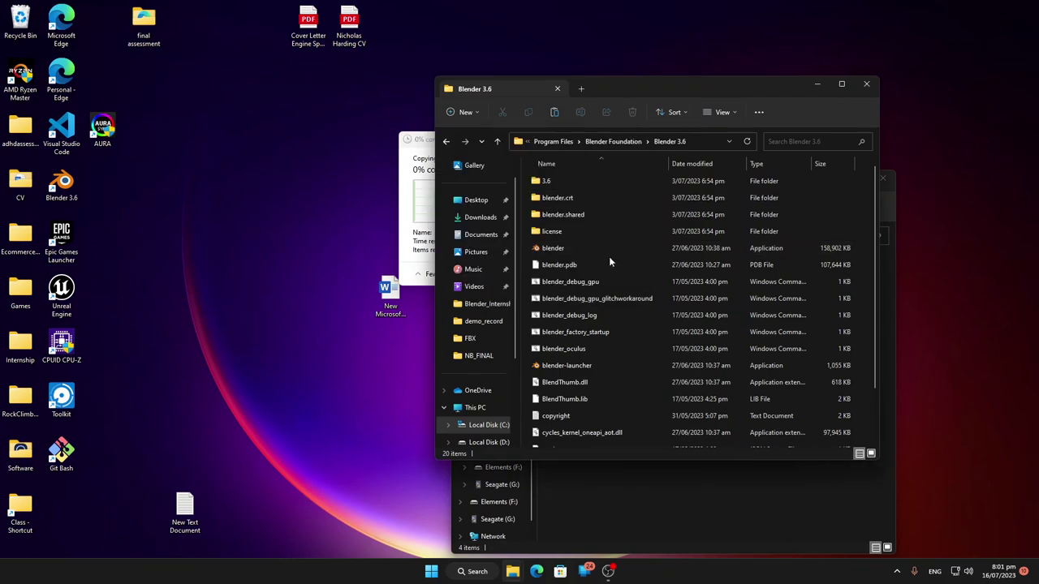
{"action": "left_click", "coordinate": [409, 176]}
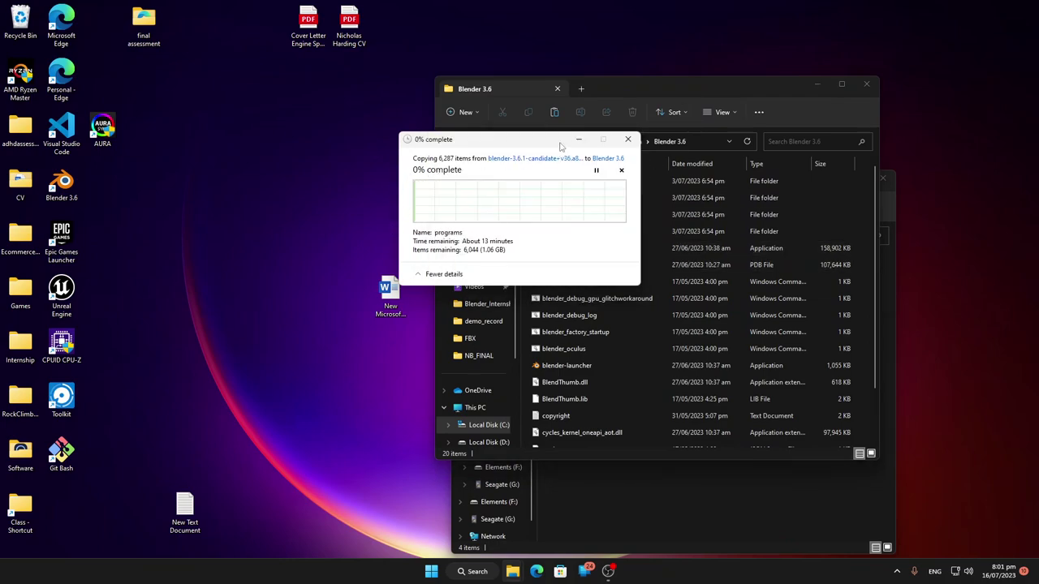
{"action": "left_click_drag", "start_coordinate": [559, 142], "coordinate": [387, 126]}
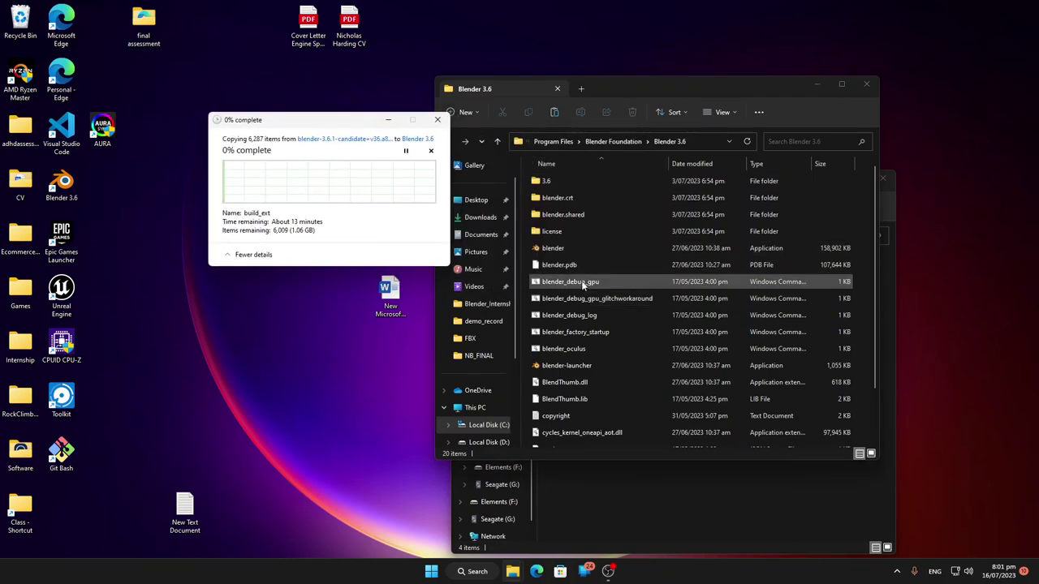
{"action": "scroll", "coordinate": [596, 394], "scroll_direction": "down", "scroll_amount": 2}
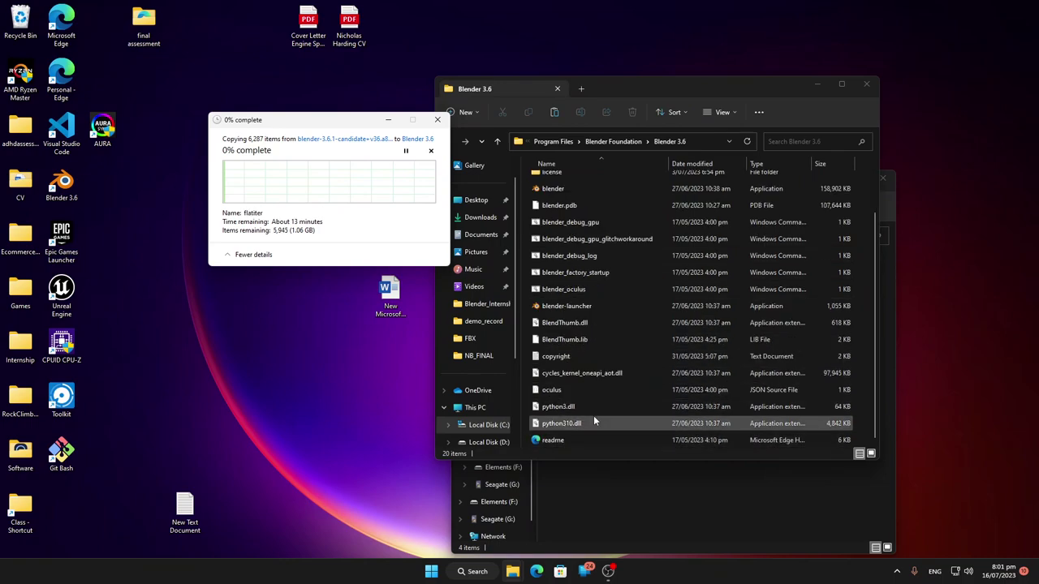
{"action": "scroll", "coordinate": [590, 311], "scroll_direction": "up", "scroll_amount": 2}
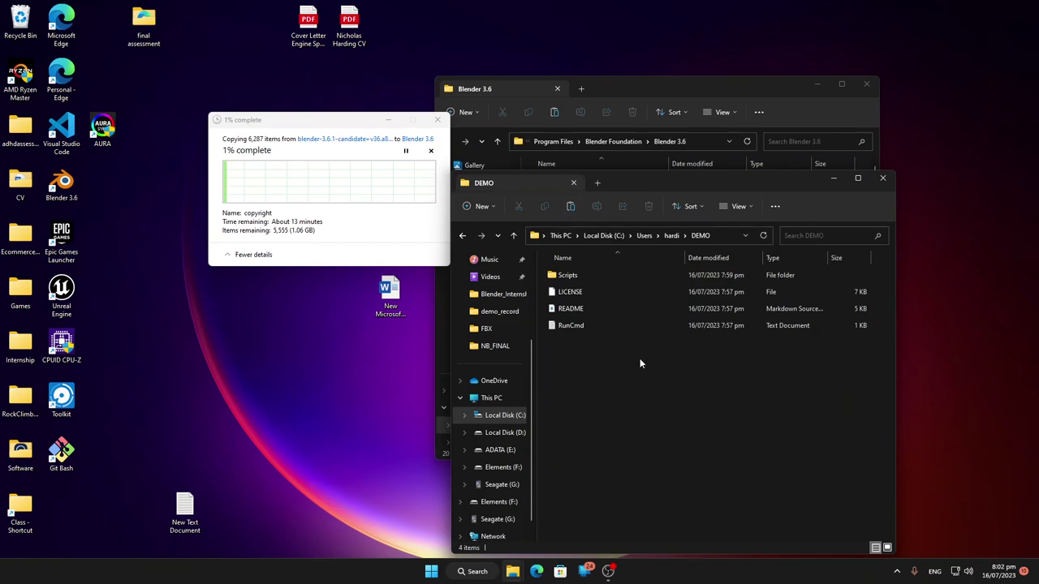
Step: Close the extra folder windows, replace the destination's existing files and grant administrator permission
{"action": "left_click", "coordinate": [575, 183]}
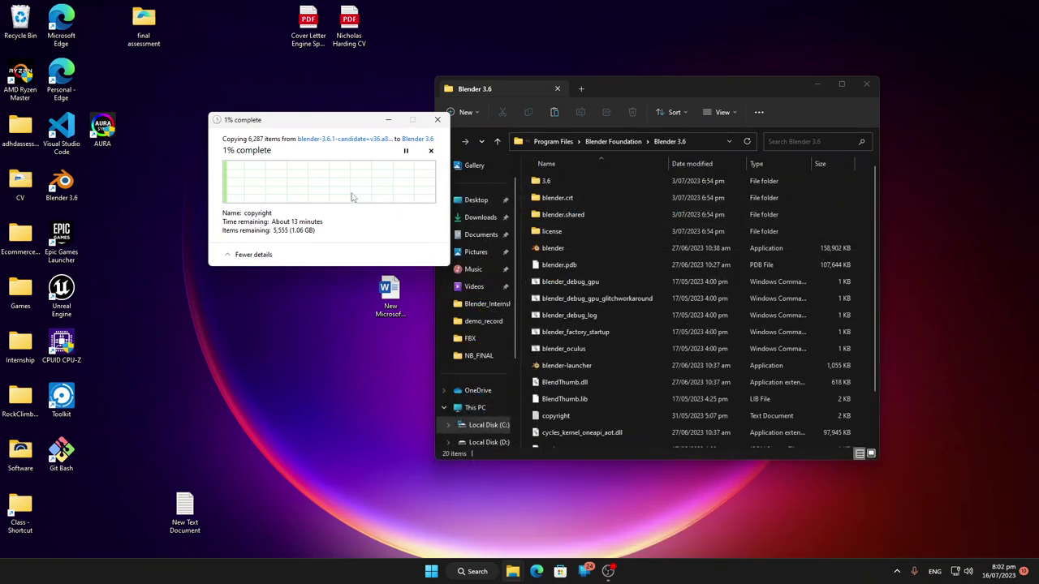
{"action": "left_click", "coordinate": [557, 89]}
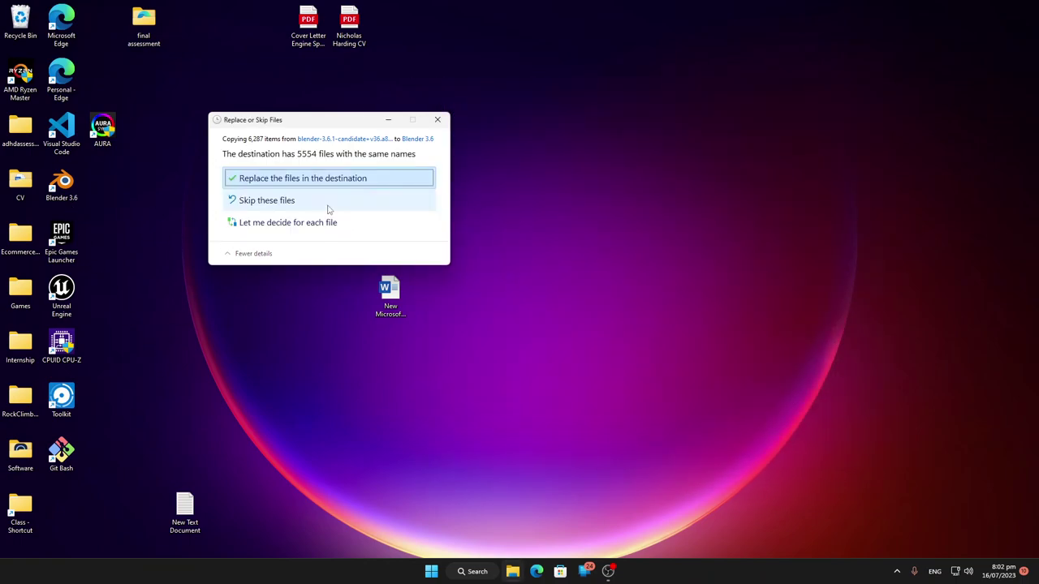
{"action": "left_click", "coordinate": [294, 180]}
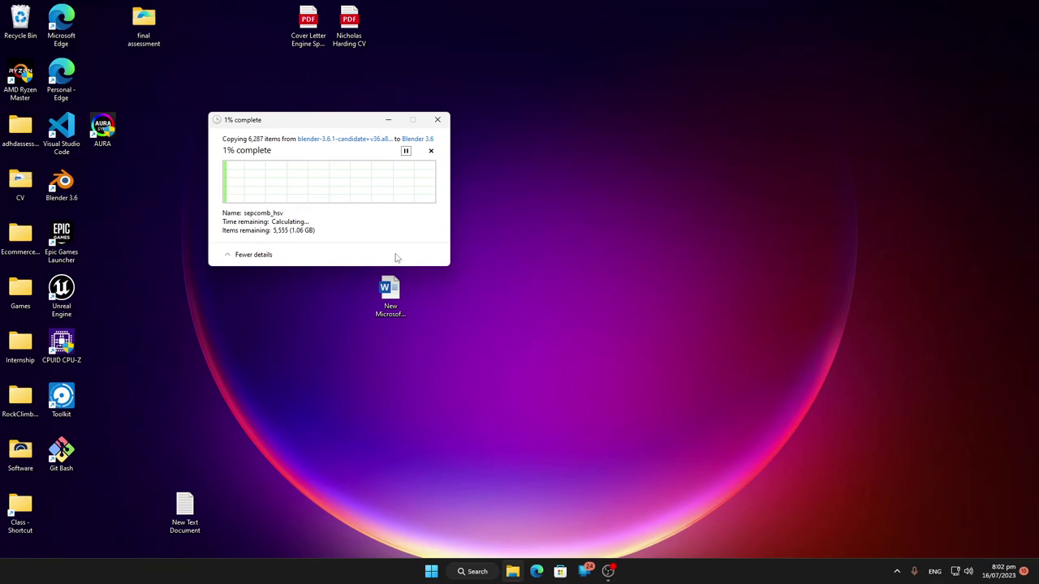
{"action": "left_click", "coordinate": [472, 571]}
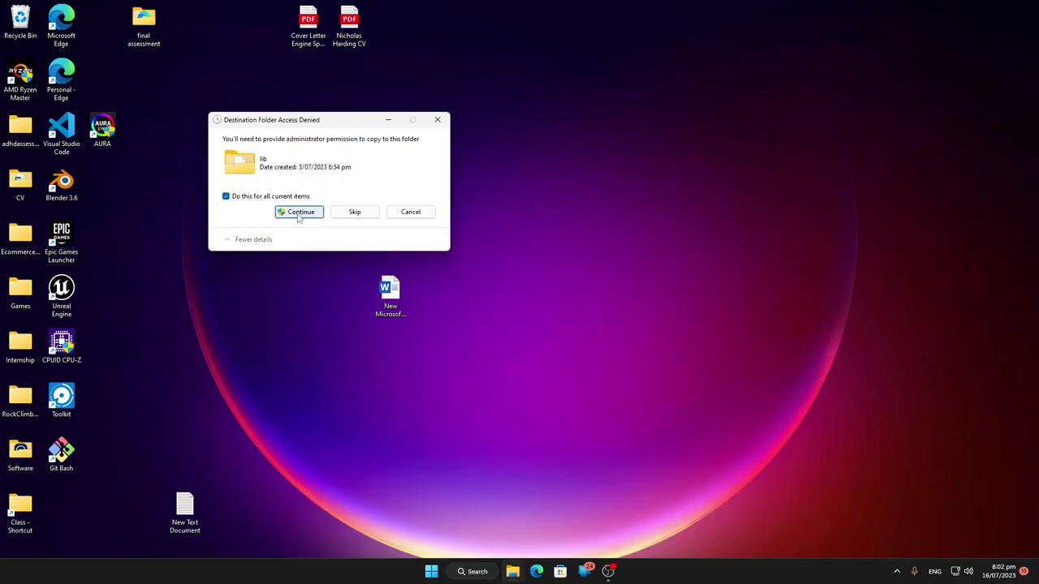
{"action": "left_click", "coordinate": [299, 214]}
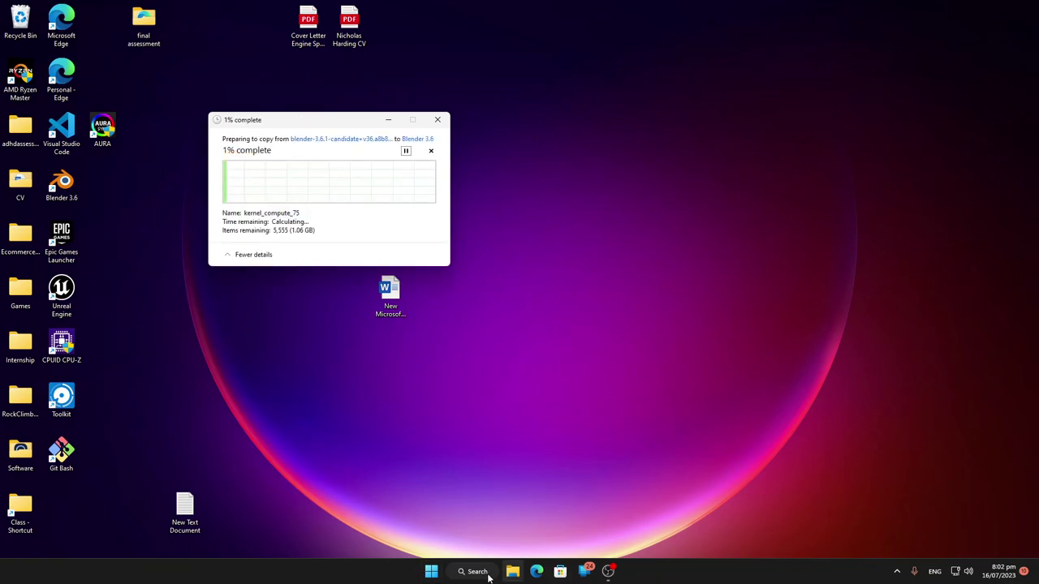
{"action": "left_click", "coordinate": [431, 571]}
Step: Launch RenderDoc, confirm its General settings with process injection enabled, then close it
{"action": "left_click", "coordinate": [390, 366]}
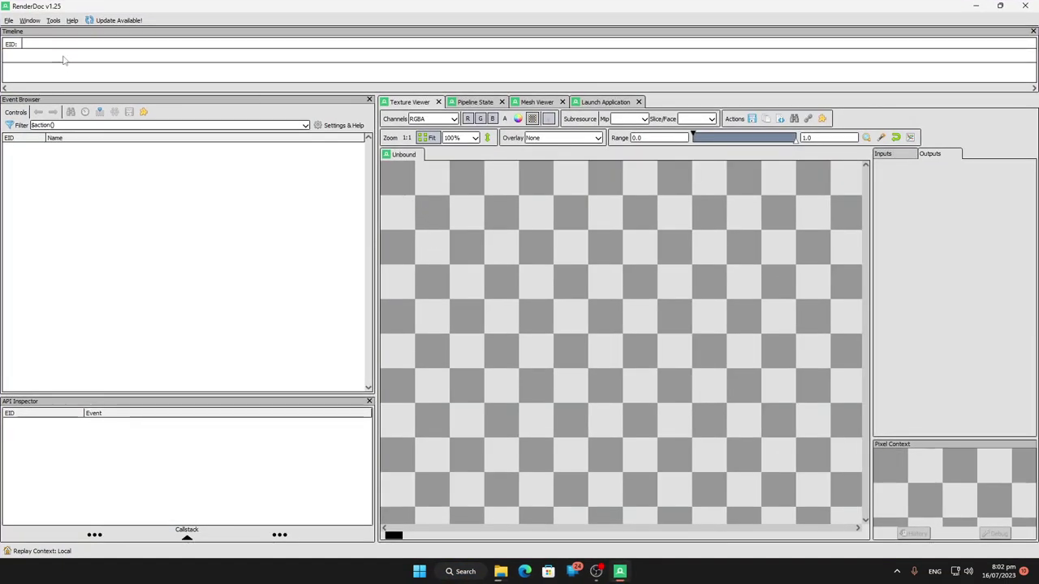
{"action": "left_click", "coordinate": [8, 20]}
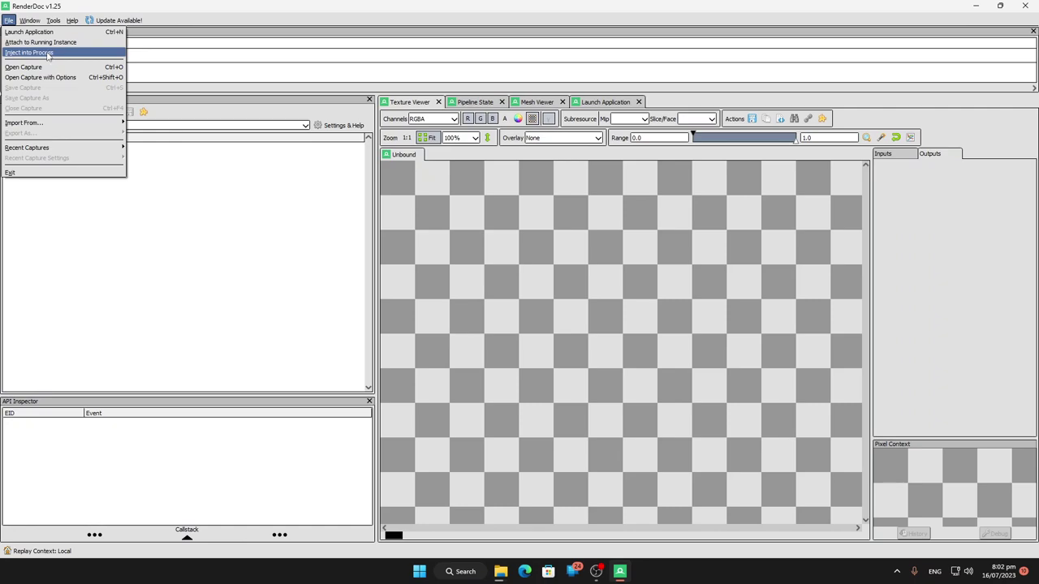
{"action": "mouse_move", "coordinate": [37, 21]}
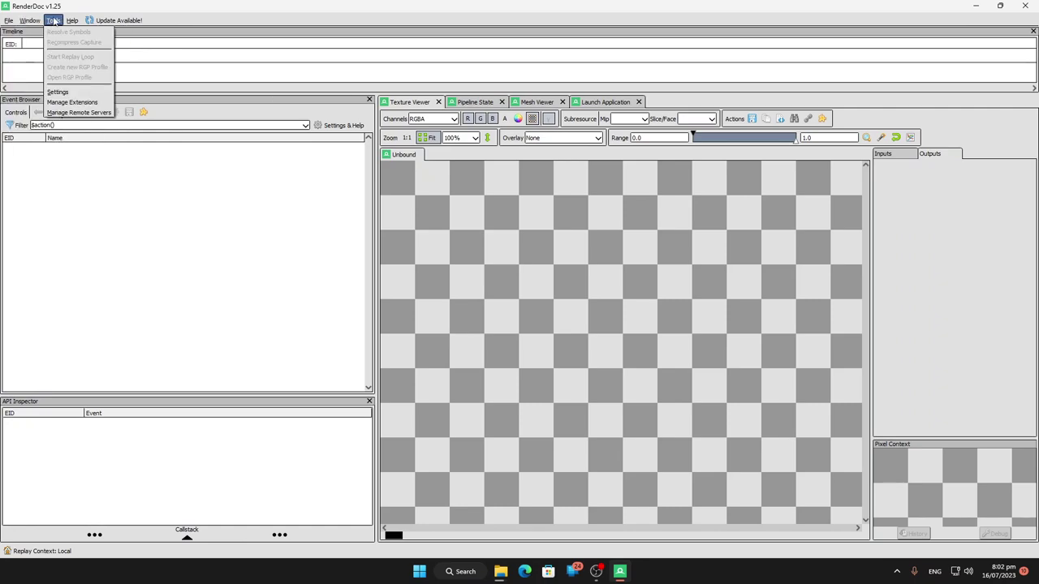
{"action": "left_click", "coordinate": [58, 92]}
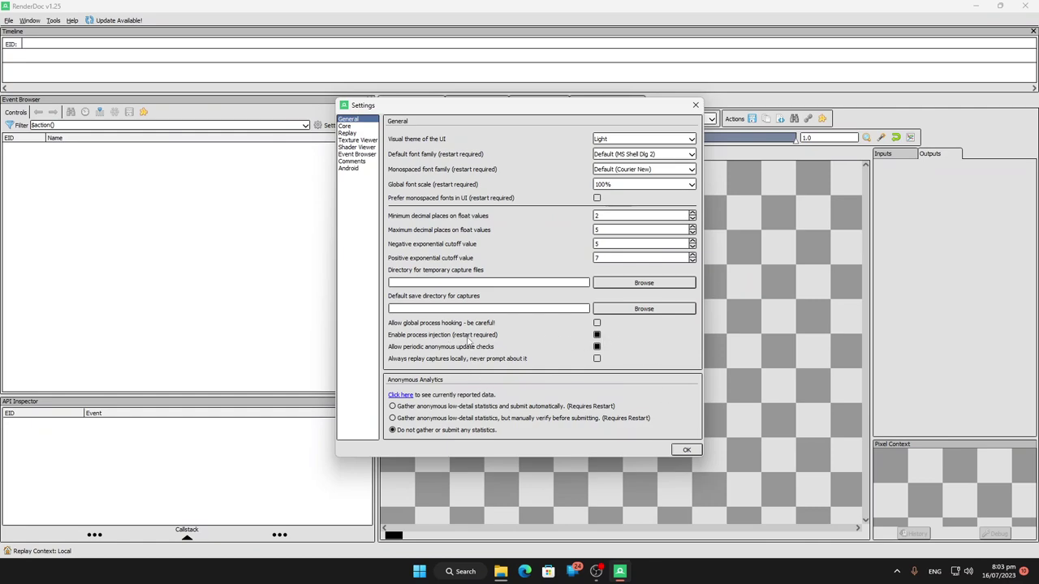
{"action": "left_click", "coordinate": [684, 450]}
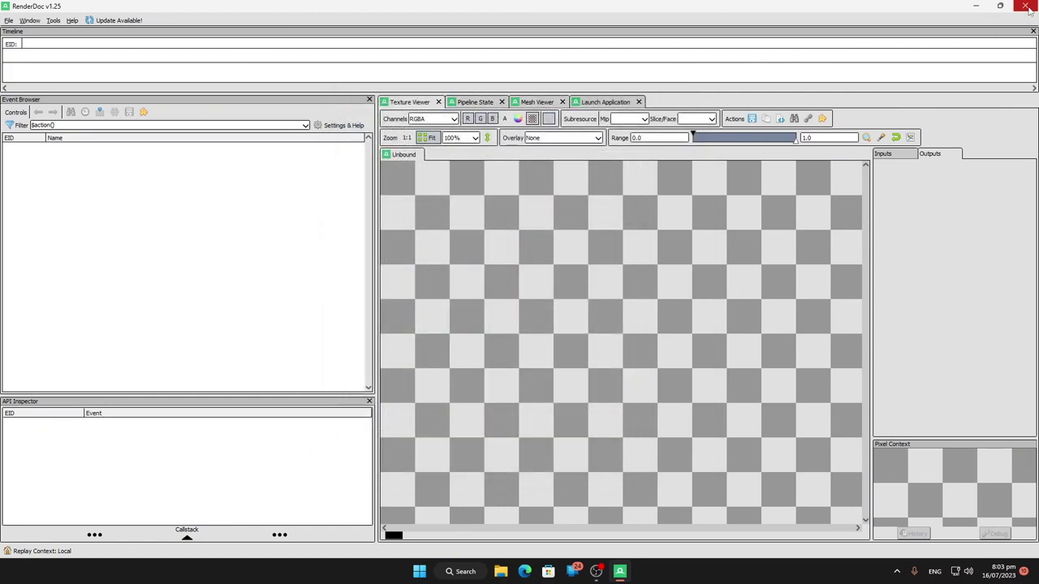
{"action": "left_click", "coordinate": [1025, 6]}
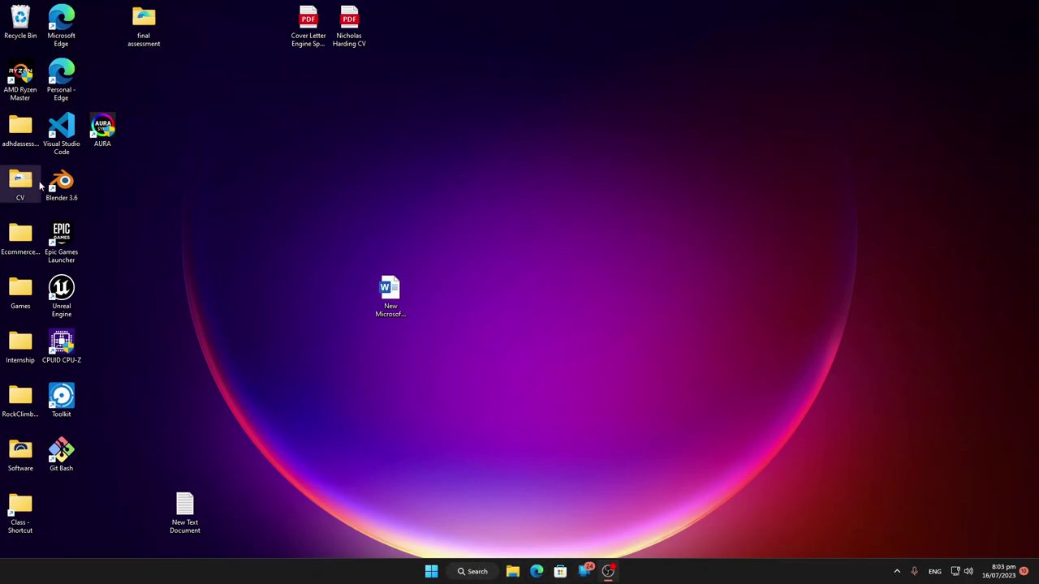
Step: Delete the Blender 3.6 desktop shortcut and run blender.exe from C:\Program Files\Blender Foundation\Blender 3.6
{"action": "left_click_drag", "start_coordinate": [62, 183], "coordinate": [20, 20]}
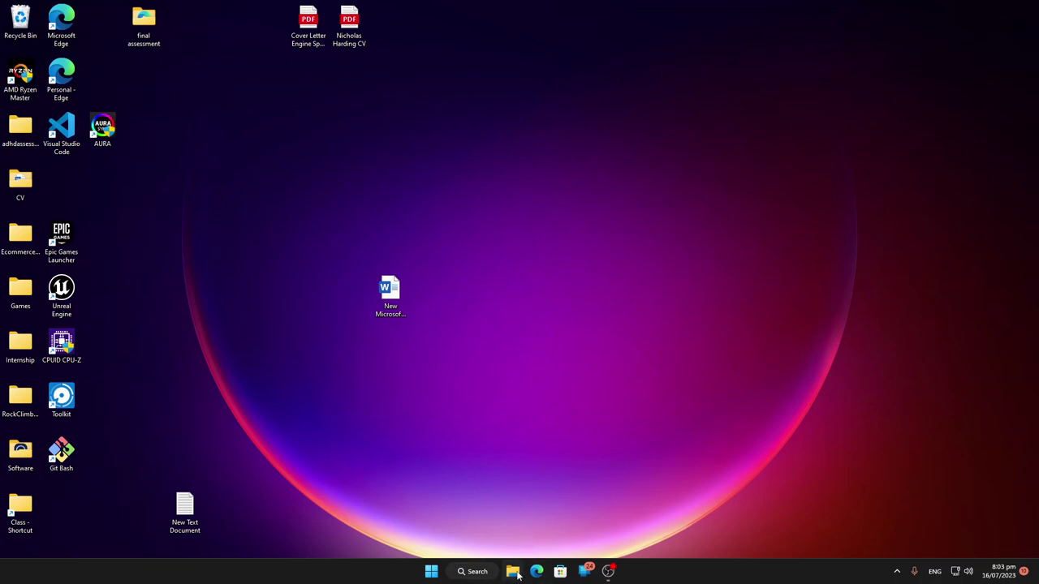
{"action": "left_click", "coordinate": [513, 571]}
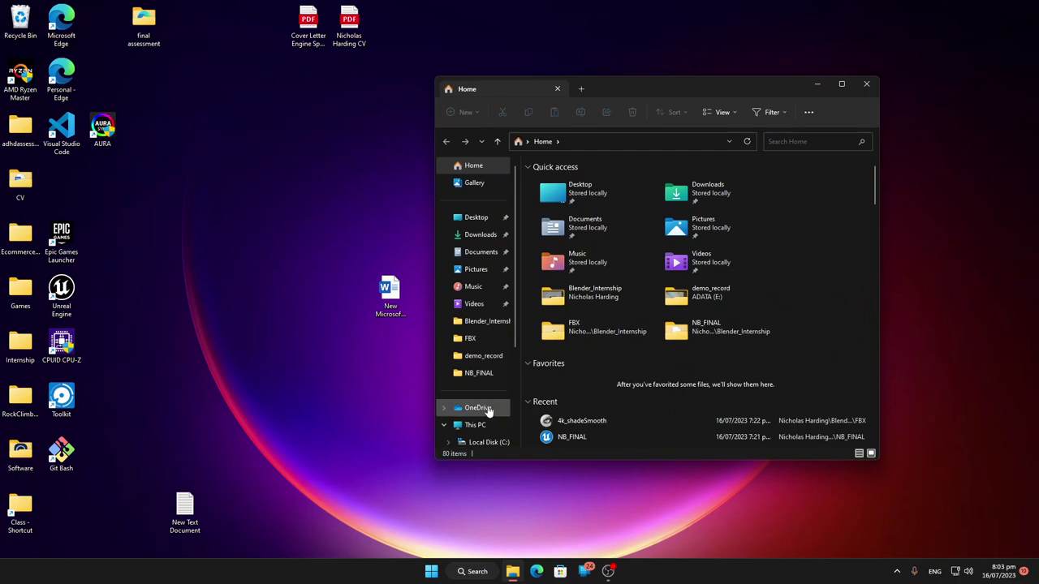
{"action": "left_click", "coordinate": [486, 443]}
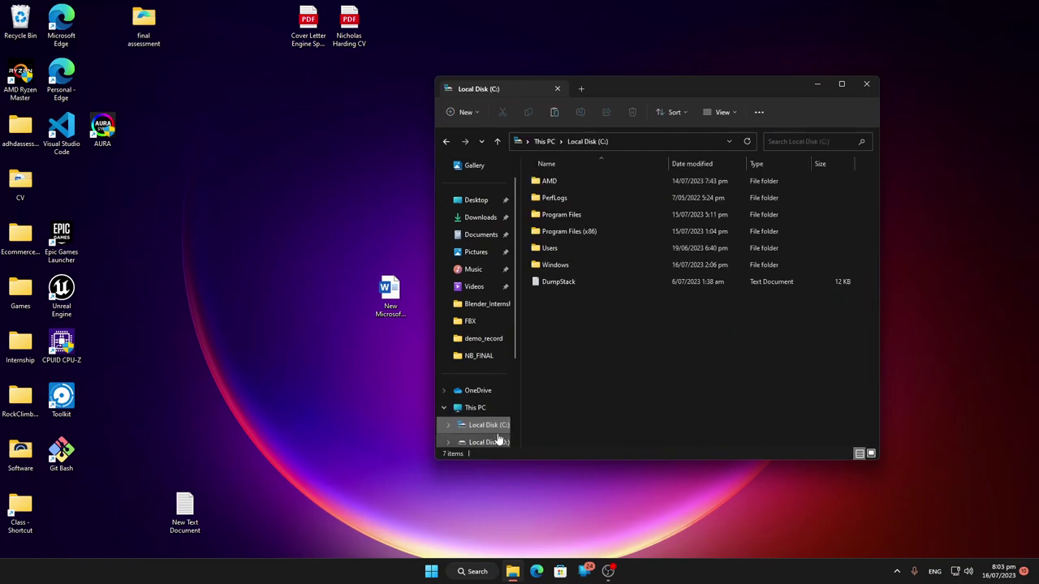
{"action": "double_click", "coordinate": [584, 217]}
{"action": "double_click", "coordinate": [583, 214]}
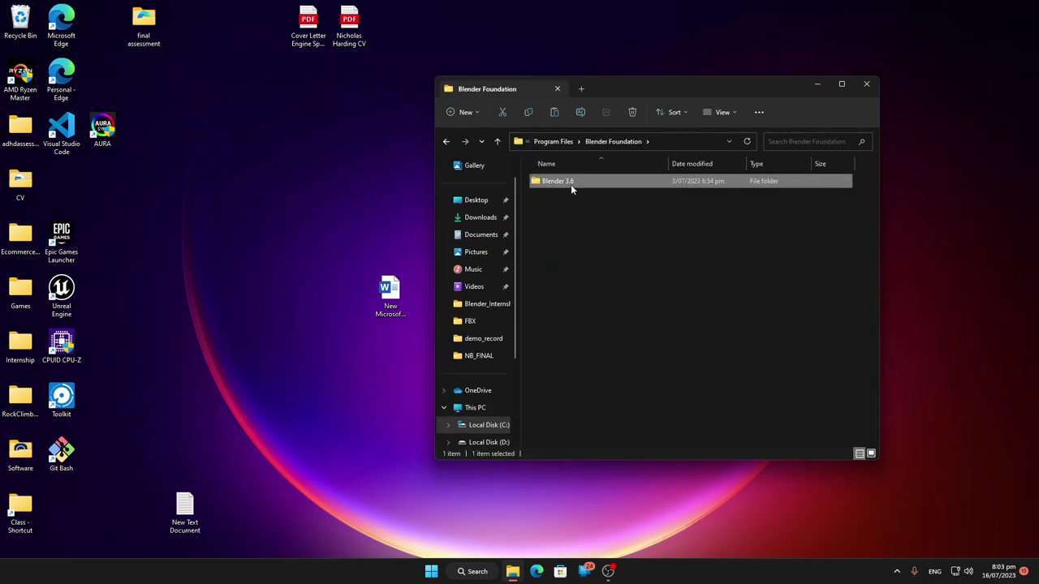
{"action": "double_click", "coordinate": [571, 182]}
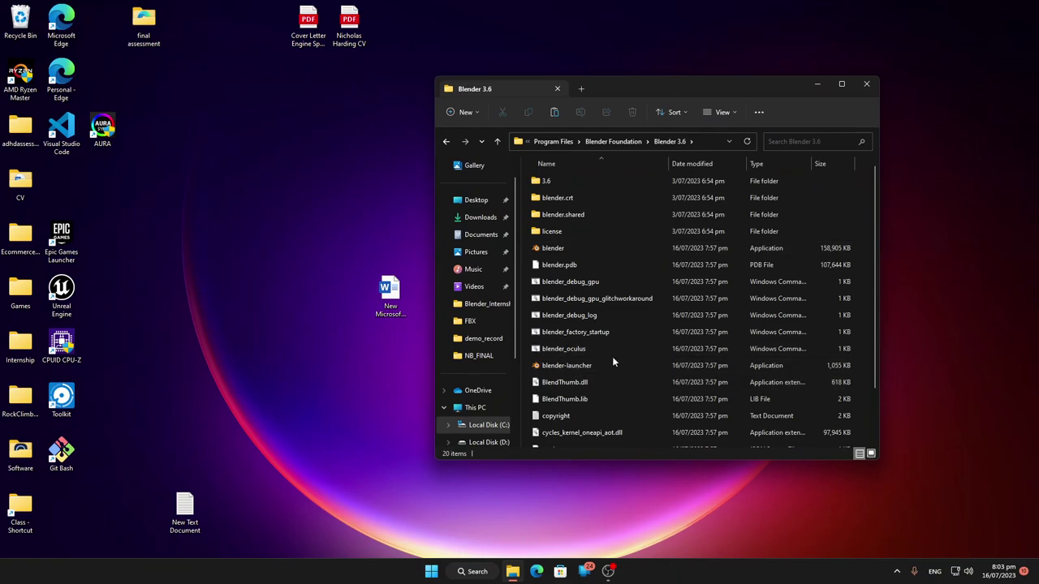
{"action": "left_click", "coordinate": [608, 248]}
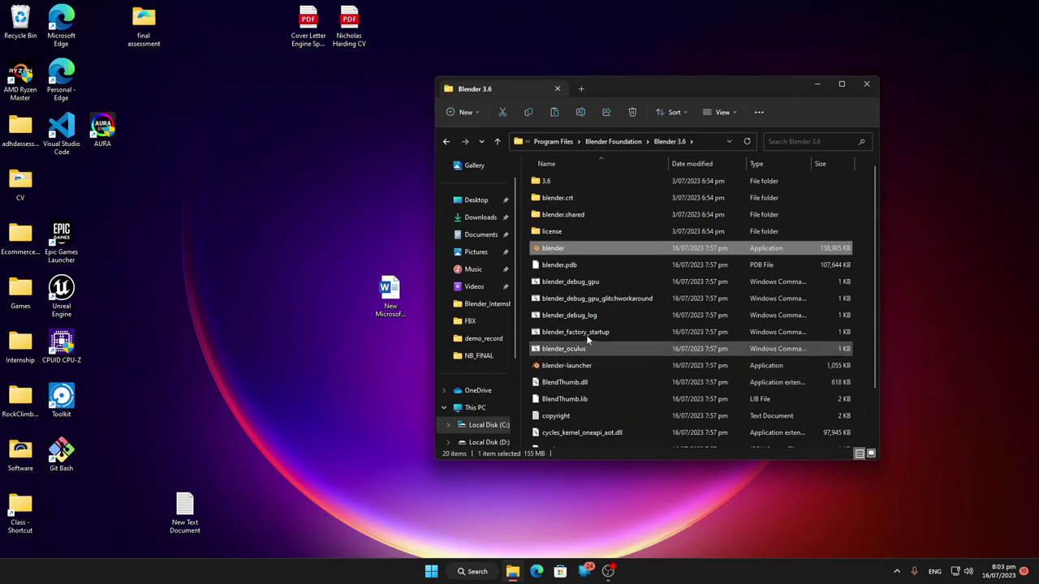
{"action": "double_click", "coordinate": [580, 249]}
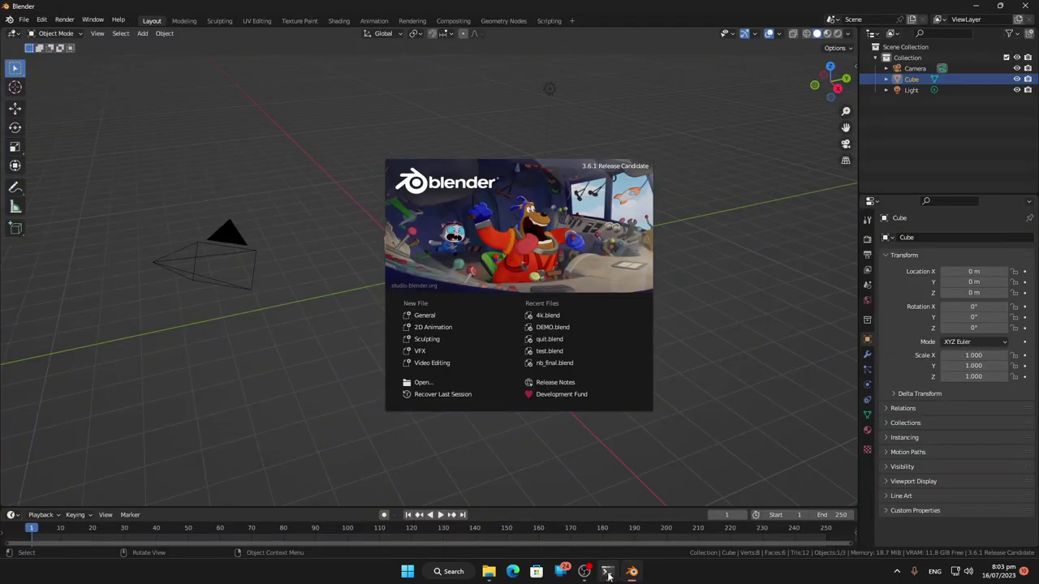
Step: Dismiss the splash screen and collapse the timeline to enlarge the 3D viewport
{"action": "left_click", "coordinate": [608, 575]}
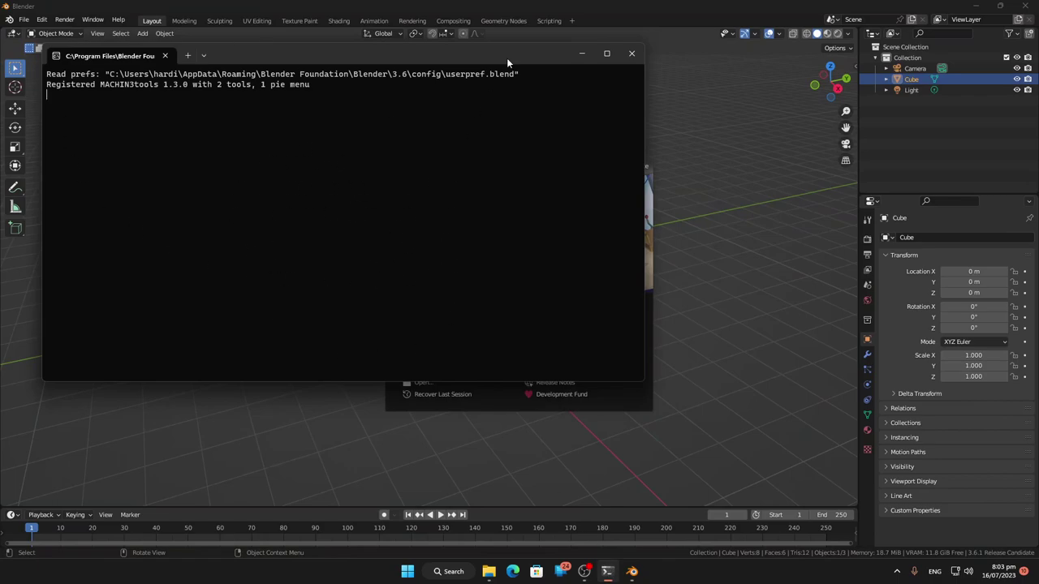
{"action": "left_click", "coordinate": [581, 54]}
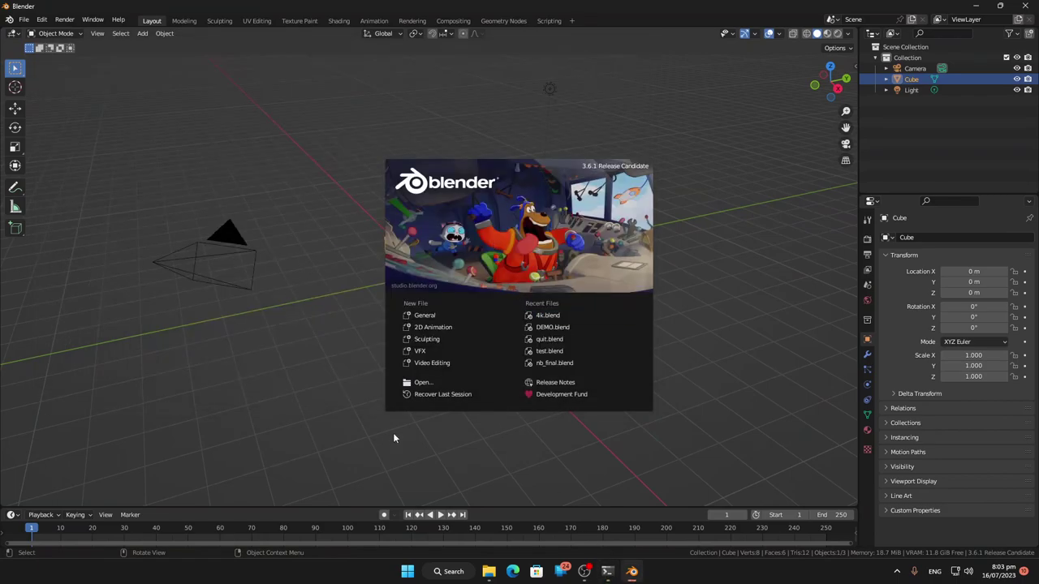
{"action": "left_click", "coordinate": [725, 403]}
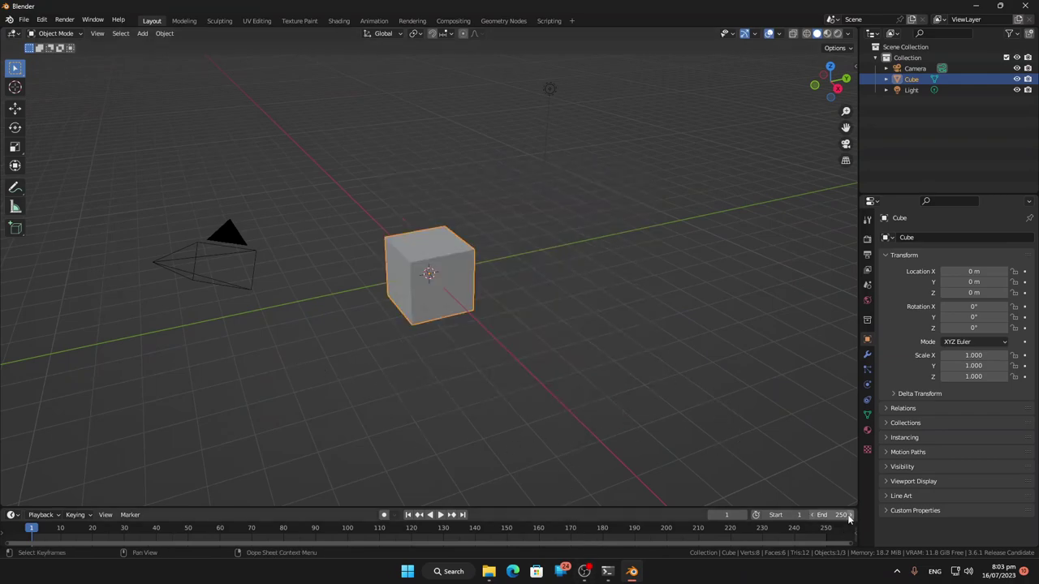
{"action": "left_click_drag", "start_coordinate": [849, 509], "coordinate": [854, 539]}
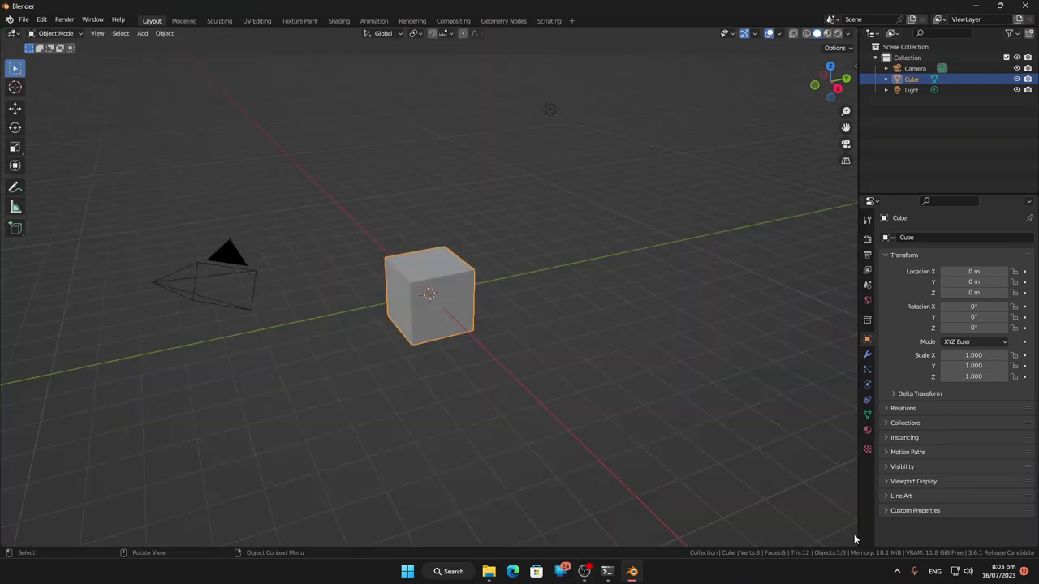
{"action": "scroll", "coordinate": [568, 390], "scroll_direction": "down", "scroll_amount": 3}
{"action": "right_click", "coordinate": [609, 406]}
{"action": "middle_click_drag", "start_coordinate": [388, 426], "coordinate": [583, 401]}
{"action": "middle_click_drag", "start_coordinate": [314, 298], "coordinate": [513, 389]}
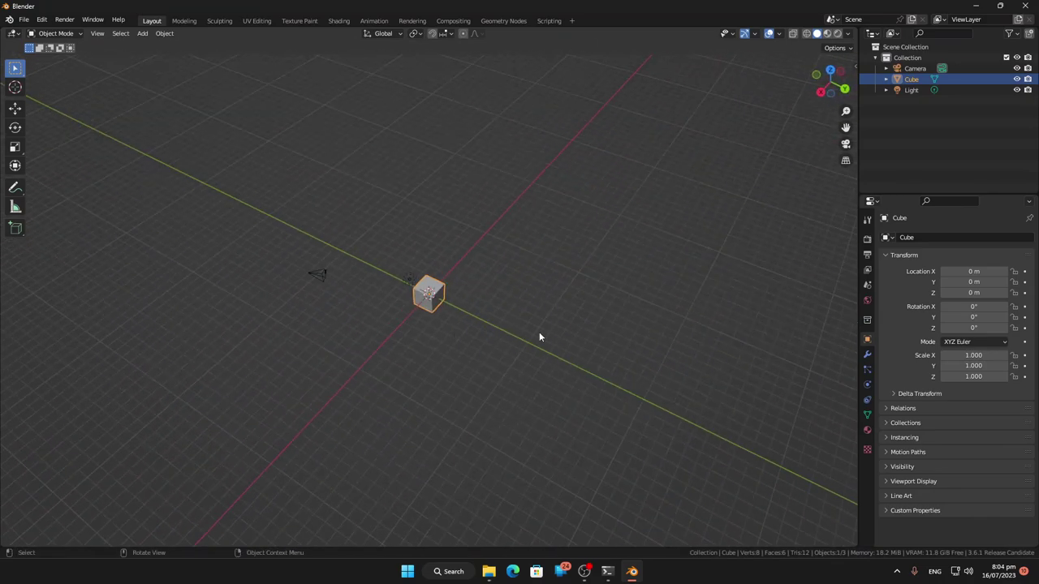
Step: Delete the camera, cube, light and the leftover Collection, leaving only Scene Collection
{"action": "key", "text": "a"}
{"action": "key", "text": "x"}
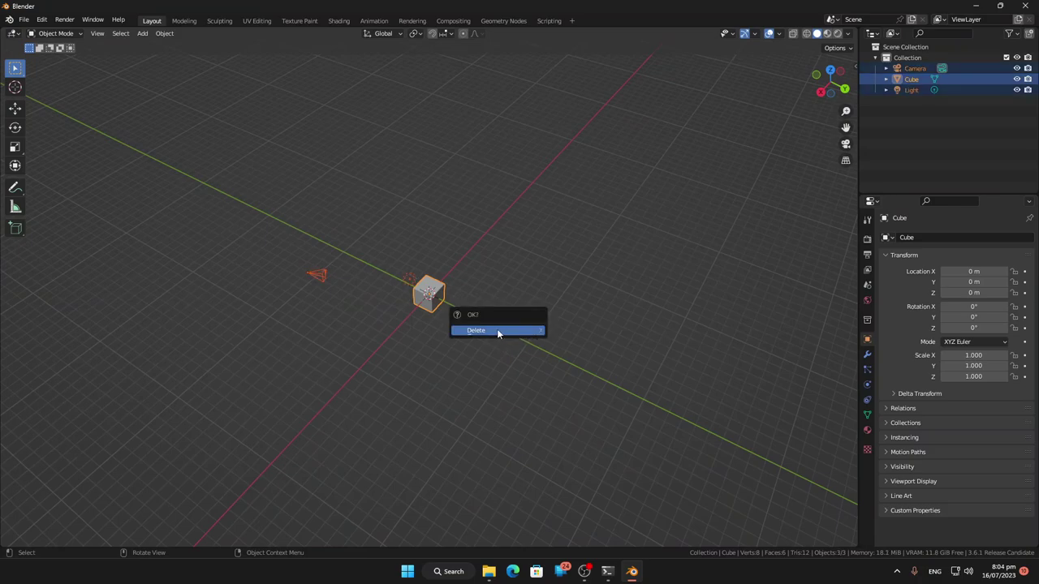
{"action": "left_click", "coordinate": [498, 331]}
{"action": "left_click", "coordinate": [964, 58]}
{"action": "key", "text": "x"}
{"action": "middle_click_drag", "start_coordinate": [422, 357], "coordinate": [536, 309]}
{"action": "left_click", "coordinate": [22, 21]}
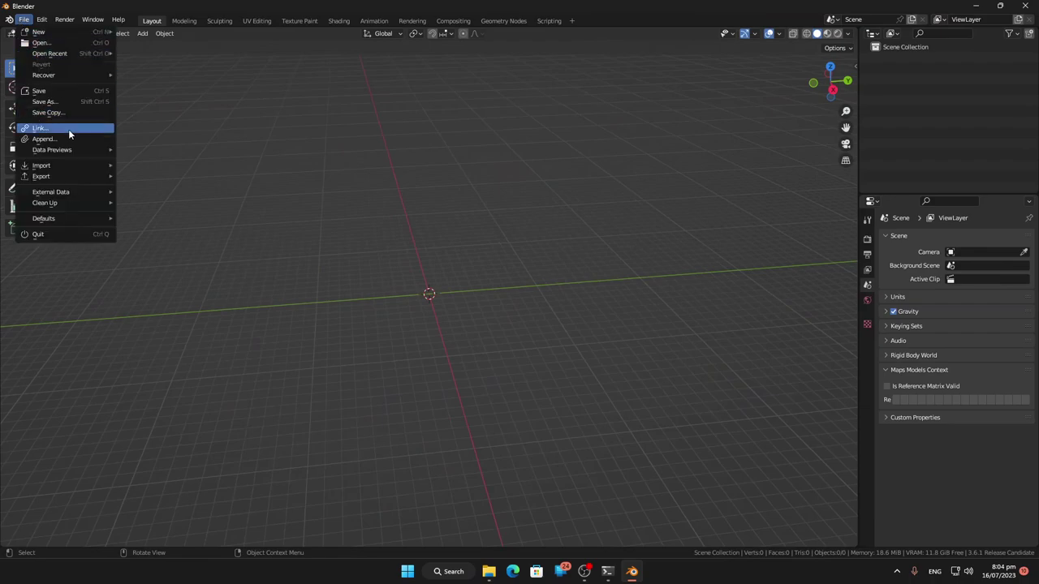
Step: Save the scene into the DEMO folder under the user's home folder, renaming untitled.blend to DEMO.blend
{"action": "left_click", "coordinate": [60, 101]}
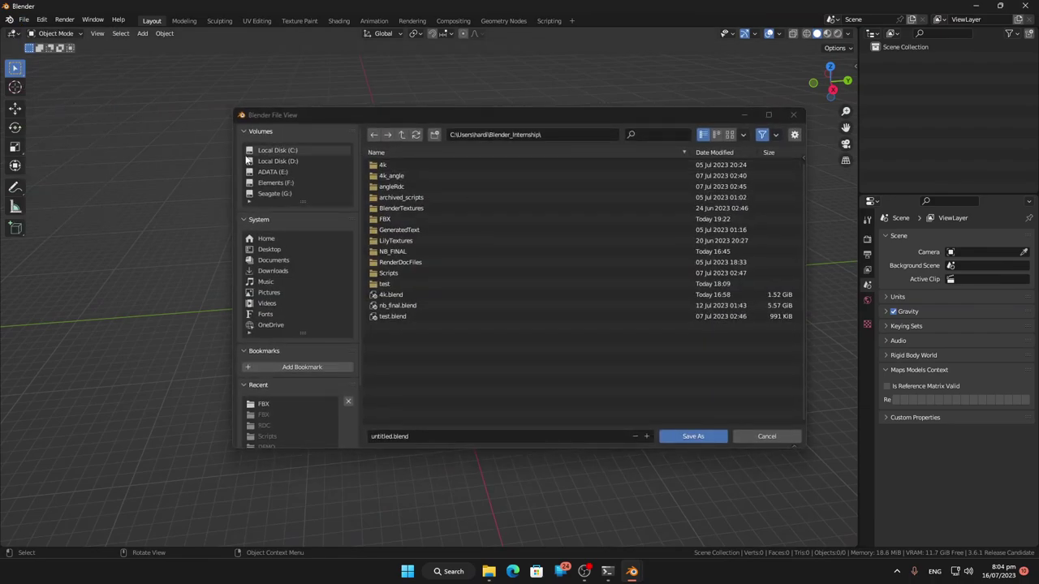
{"action": "left_click", "coordinate": [292, 150]}
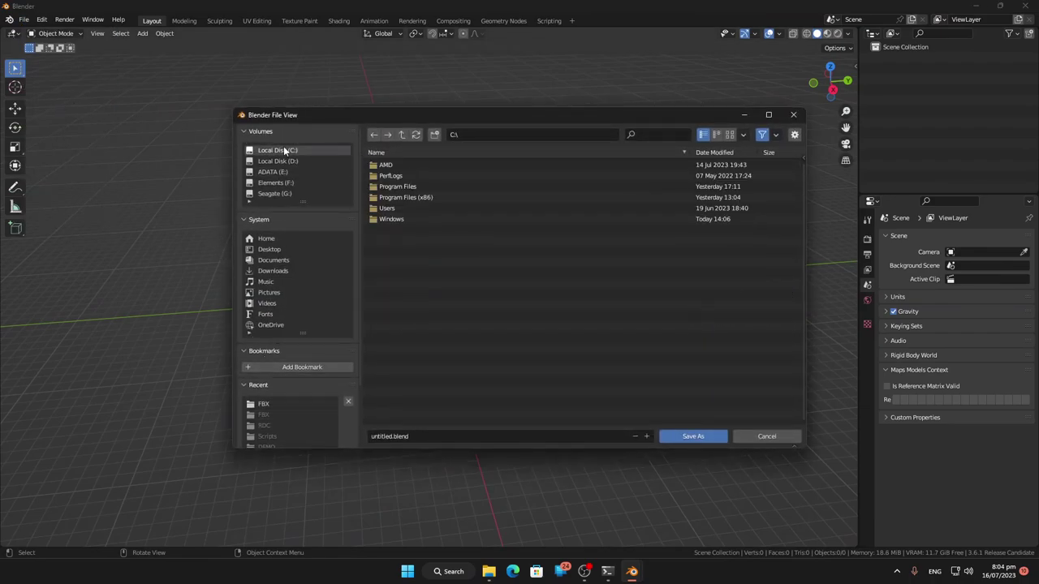
{"action": "double_click", "coordinate": [399, 207]}
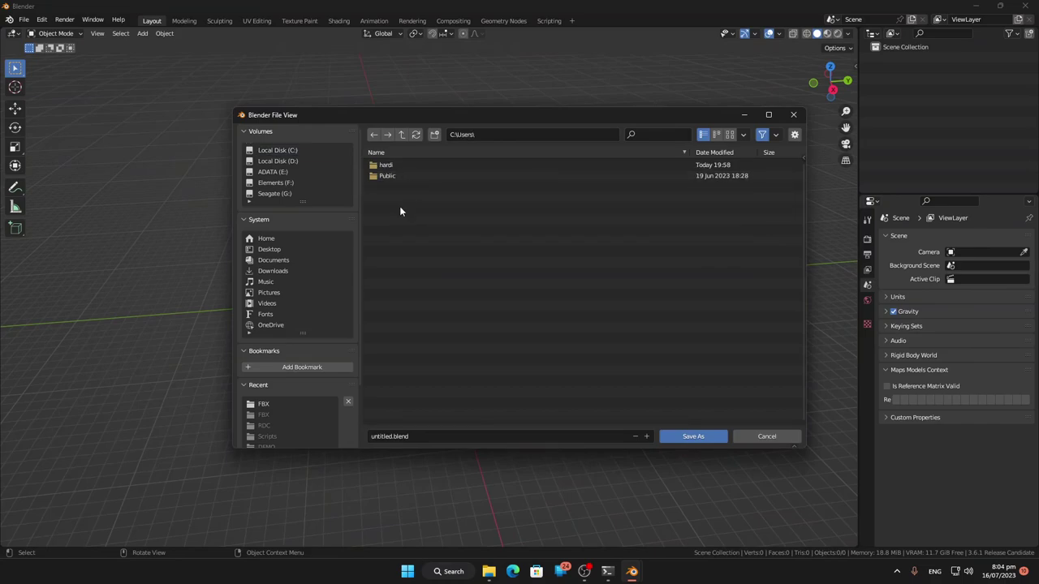
{"action": "left_click", "coordinate": [400, 165]}
{"action": "double_click", "coordinate": [400, 165]}
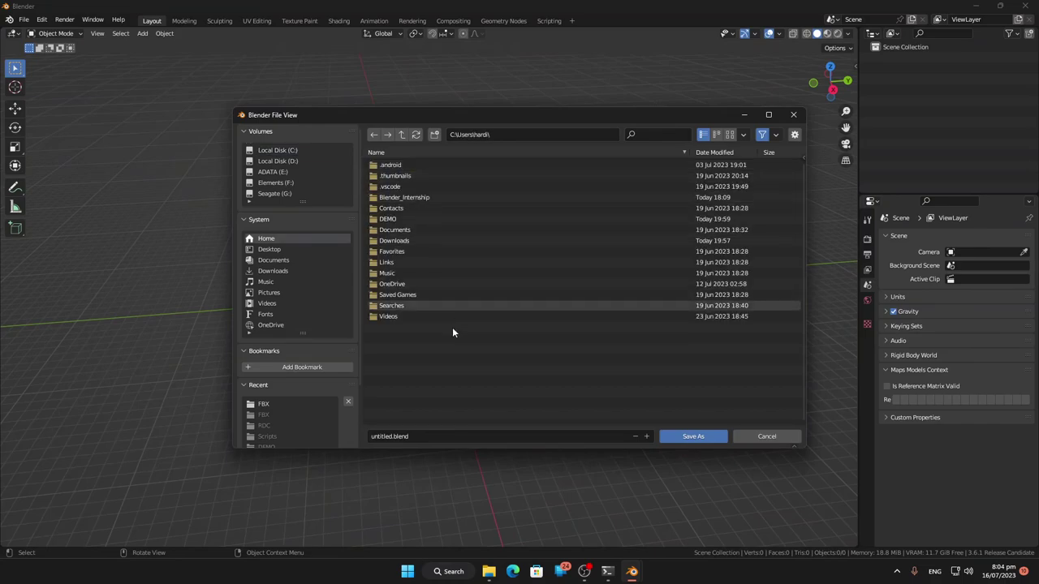
{"action": "double_click", "coordinate": [411, 224]}
{"action": "left_click", "coordinate": [405, 437]}
{"action": "left_click", "coordinate": [393, 436]}
{"action": "key", "text": "shift+Home"}
{"action": "type", "text": "DE"}
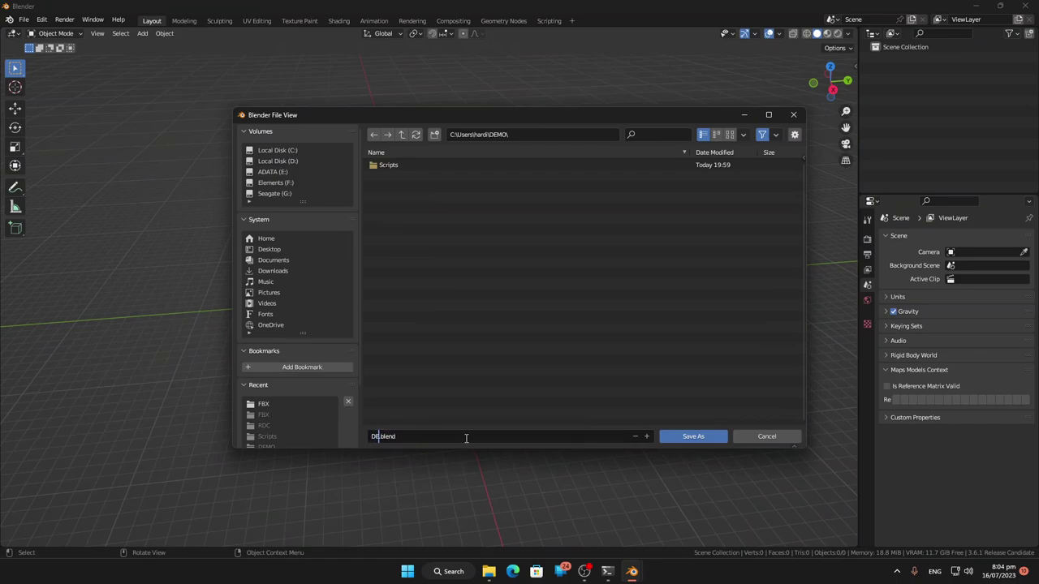
{"action": "type", "text": "MO"}
{"action": "left_click", "coordinate": [685, 433]}
Step: Finish saving DEMO.blend and open the Add-ons page of Blender Preferences
{"action": "left_click", "coordinate": [691, 437]}
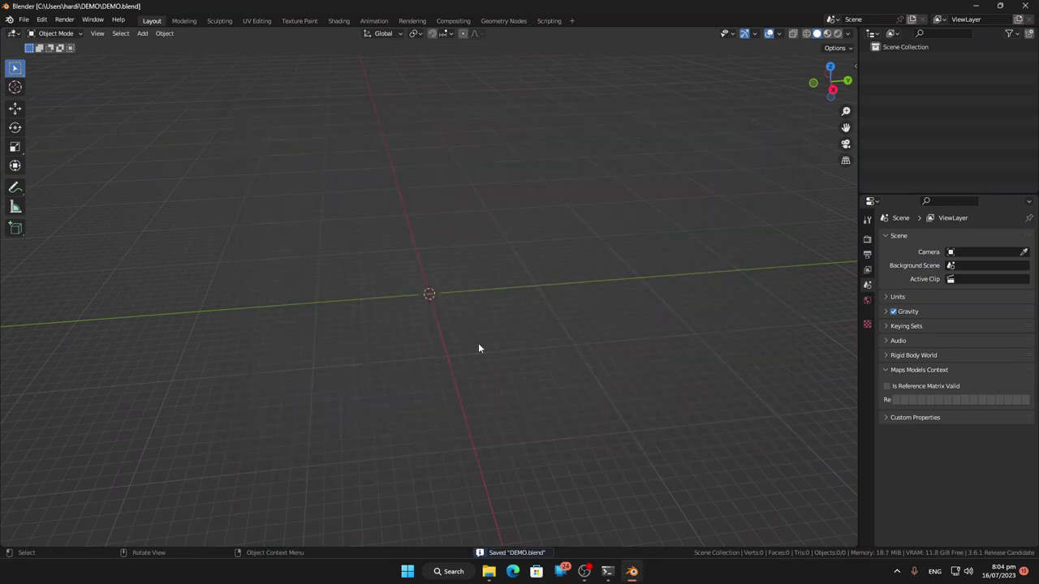
{"action": "middle_click_drag", "start_coordinate": [403, 339], "coordinate": [237, 439]}
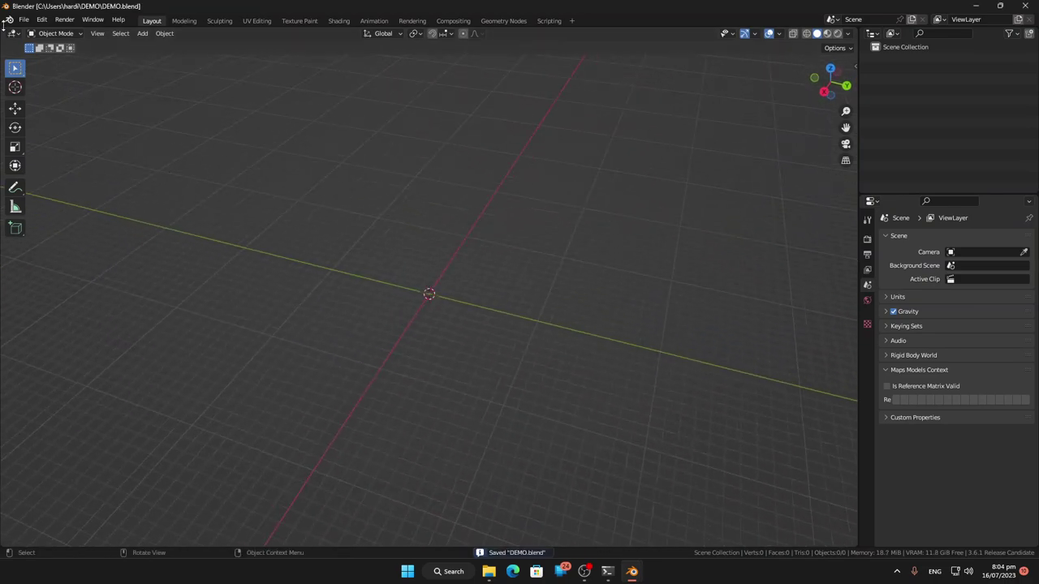
{"action": "left_click", "coordinate": [42, 20]}
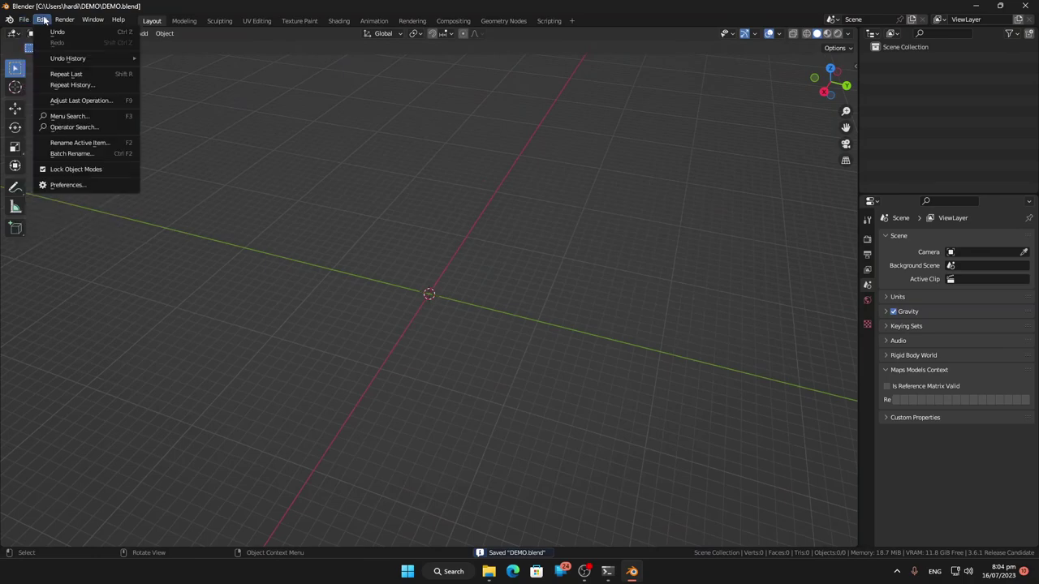
{"action": "left_click", "coordinate": [84, 184]}
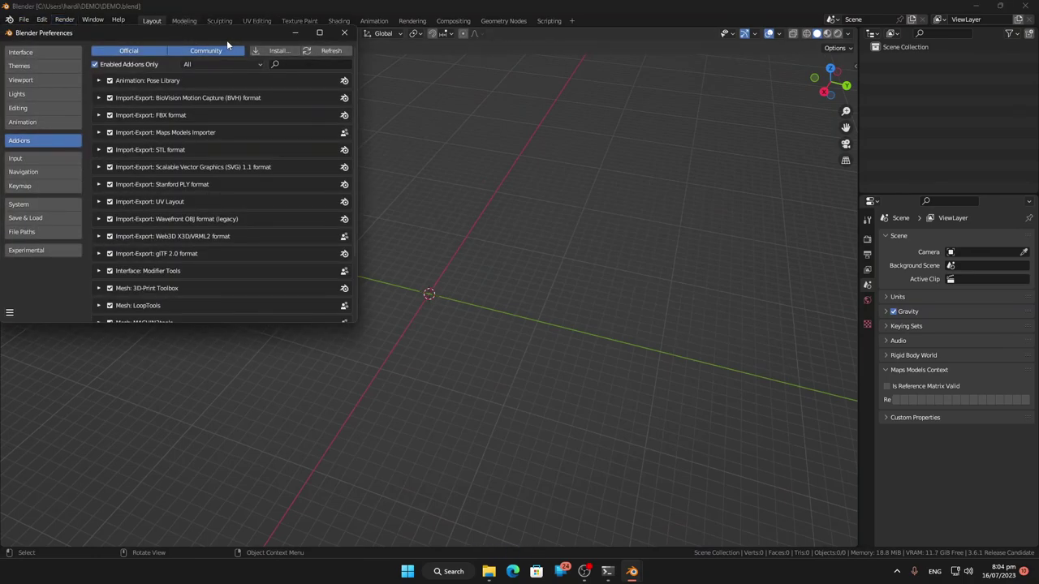
Step: Install the add-on from Downloads\MapsModelsImporter-v0.6.2.zip
{"action": "left_click", "coordinate": [276, 50]}
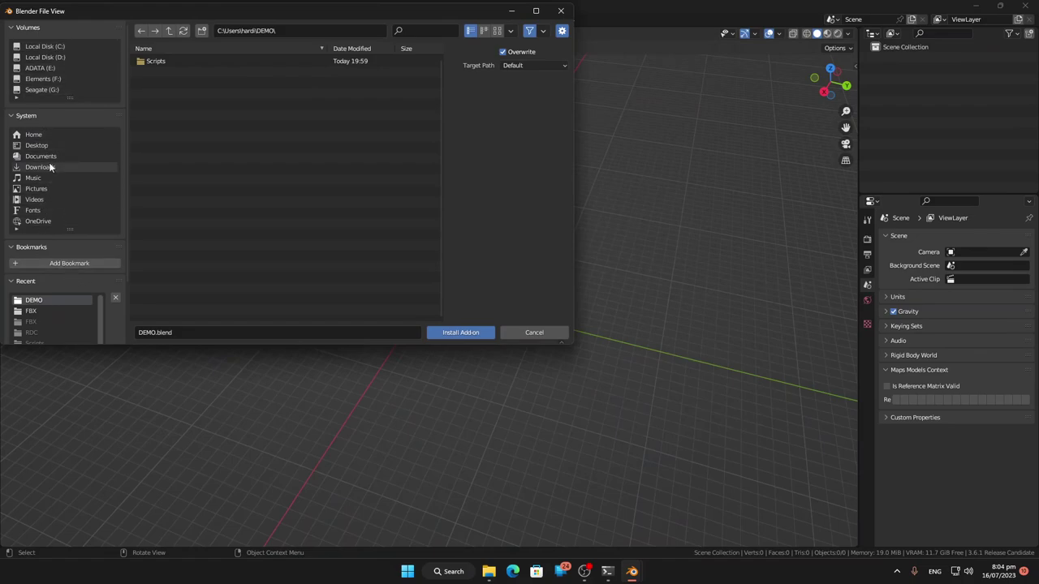
{"action": "left_click", "coordinate": [73, 167]}
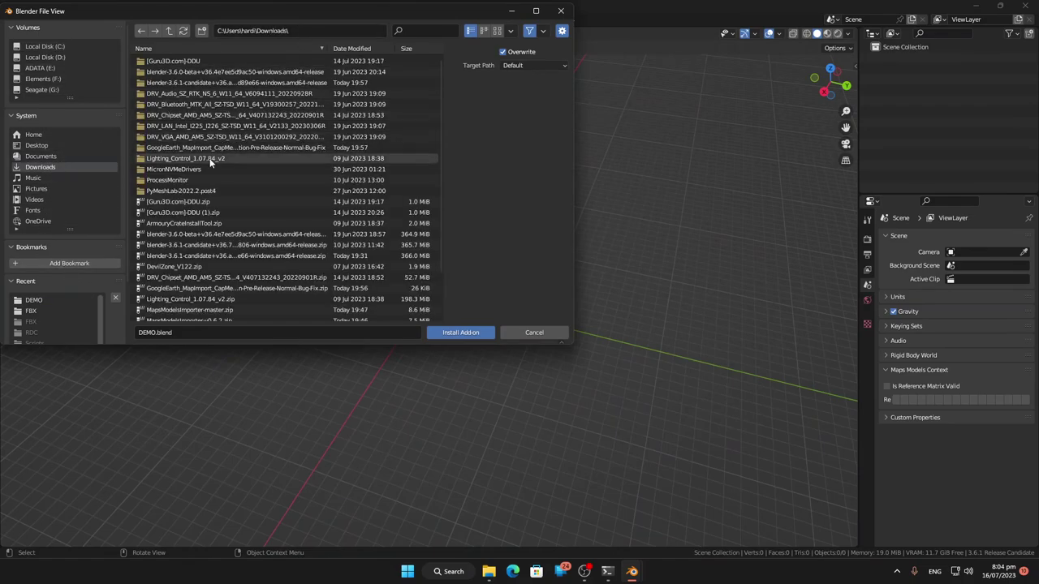
{"action": "scroll", "coordinate": [206, 213], "scroll_direction": "down", "scroll_amount": 1}
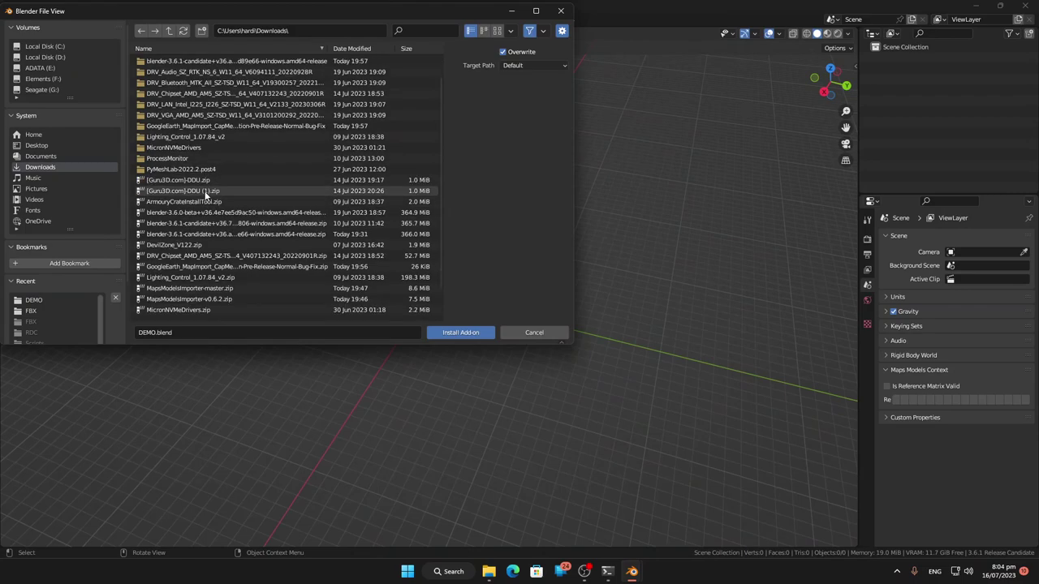
{"action": "scroll", "coordinate": [203, 197], "scroll_direction": "down", "scroll_amount": 1}
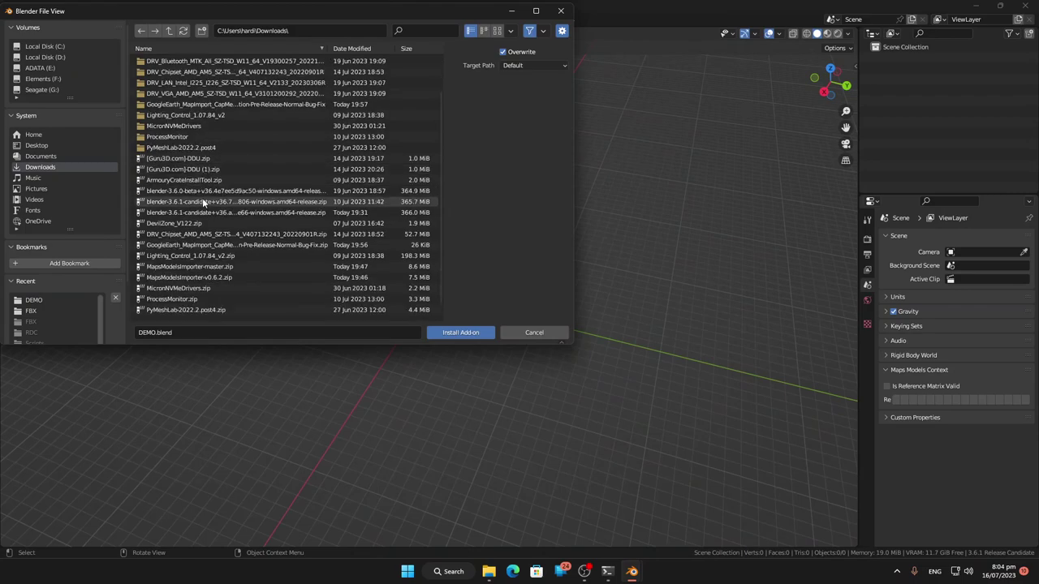
{"action": "left_click", "coordinate": [185, 278]}
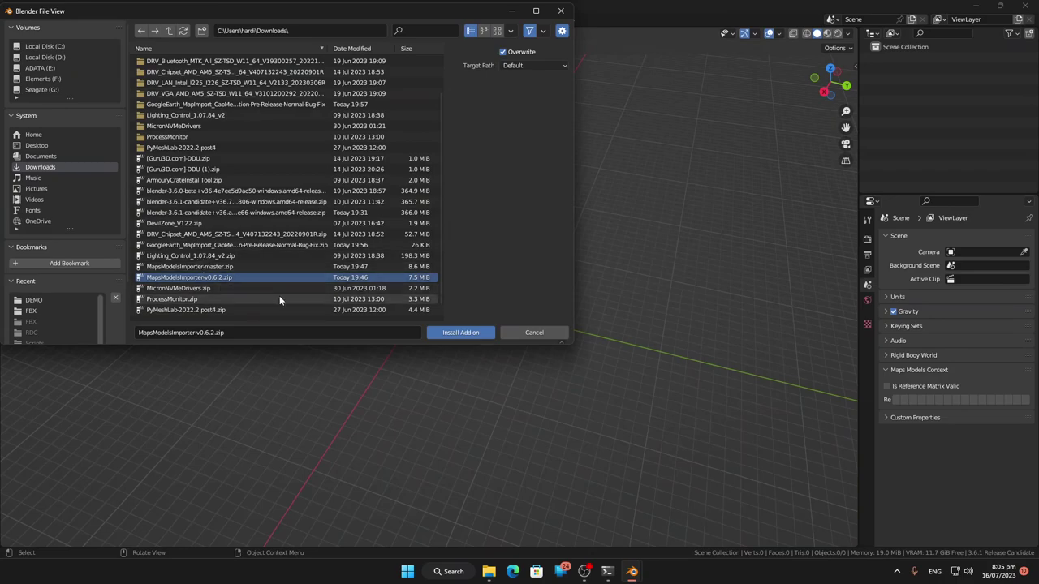
{"action": "left_click", "coordinate": [461, 333]}
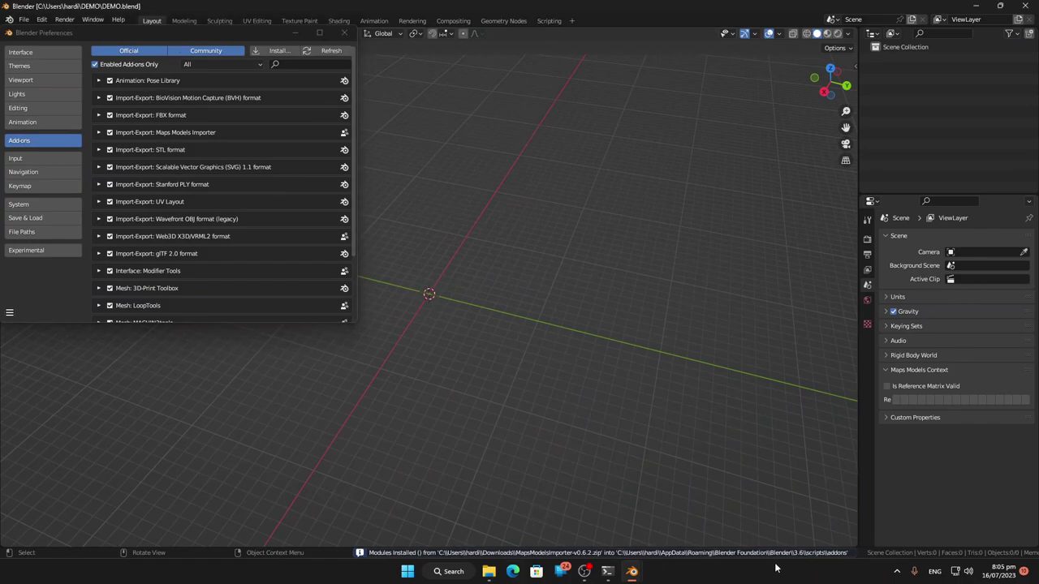
Step: Search the add-on list for 'map', then clear the search filter
{"action": "left_click", "coordinate": [296, 64]}
{"action": "type", "text": "mam"}
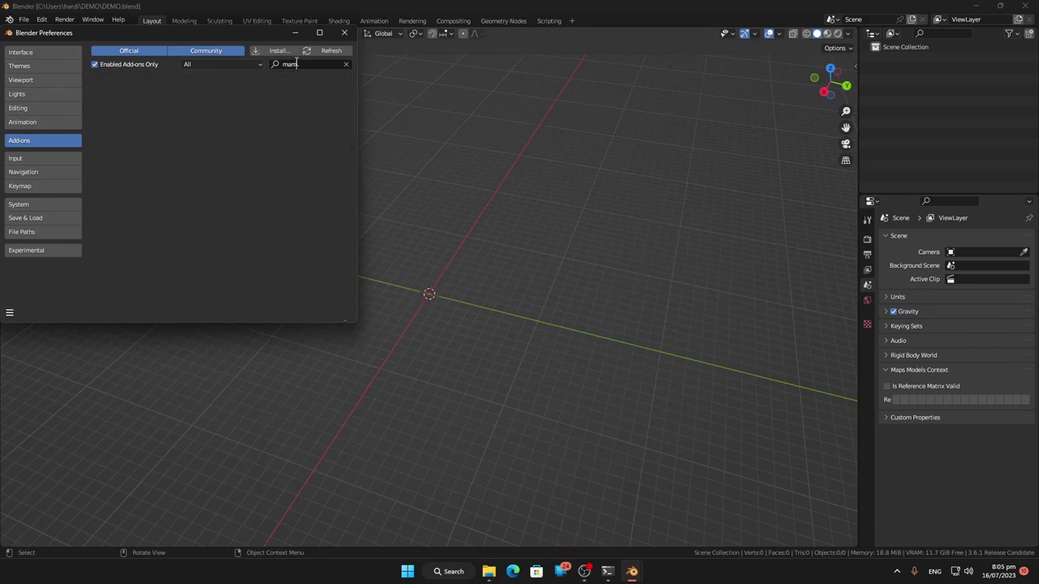
{"action": "key", "text": "BackSpace"}
{"action": "type", "text": "m"}
{"action": "key", "text": "BackSpace"}
{"action": "type", "text": "p"}
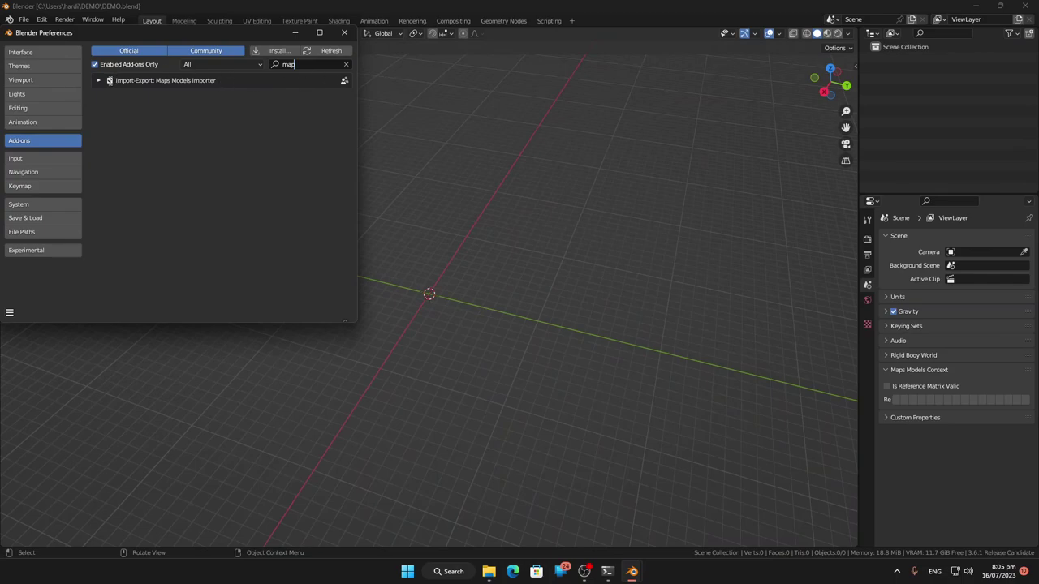
{"action": "left_click", "coordinate": [346, 64]}
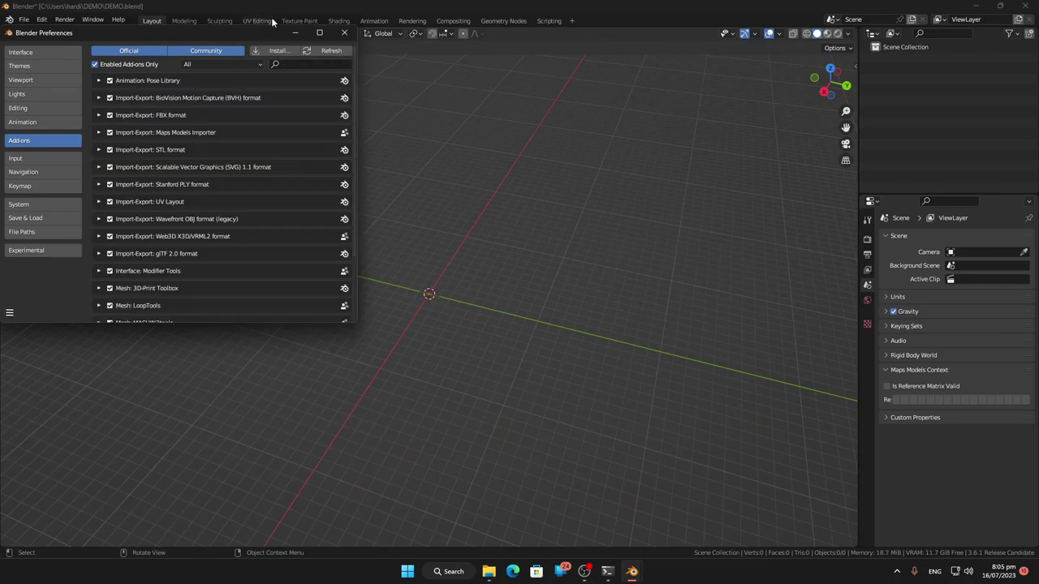
Step: Dismiss the add-on install file browser and filter the add-ons for 'lil'
{"action": "left_click", "coordinate": [297, 53]}
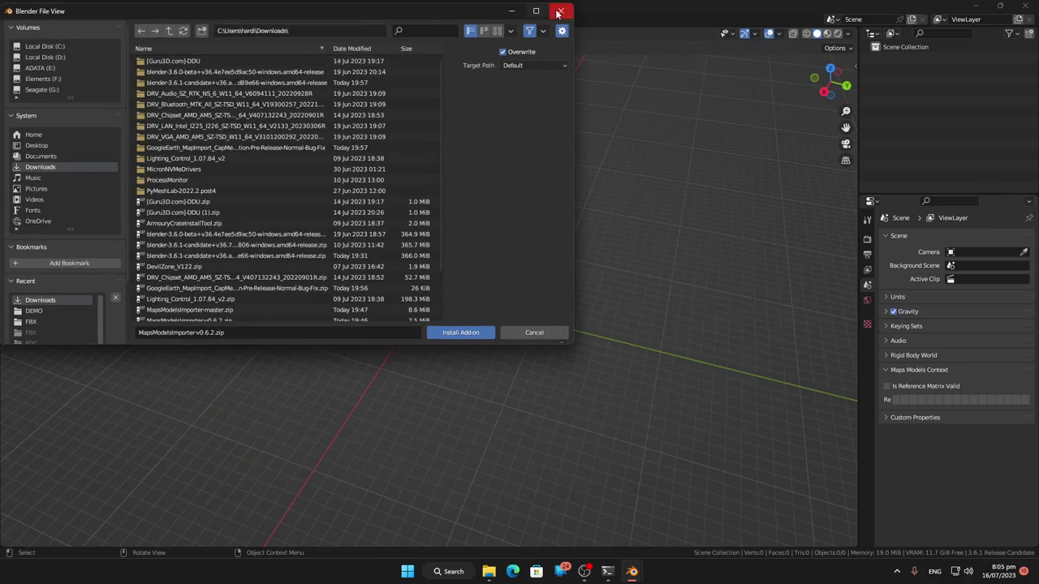
{"action": "left_click", "coordinate": [589, 8]}
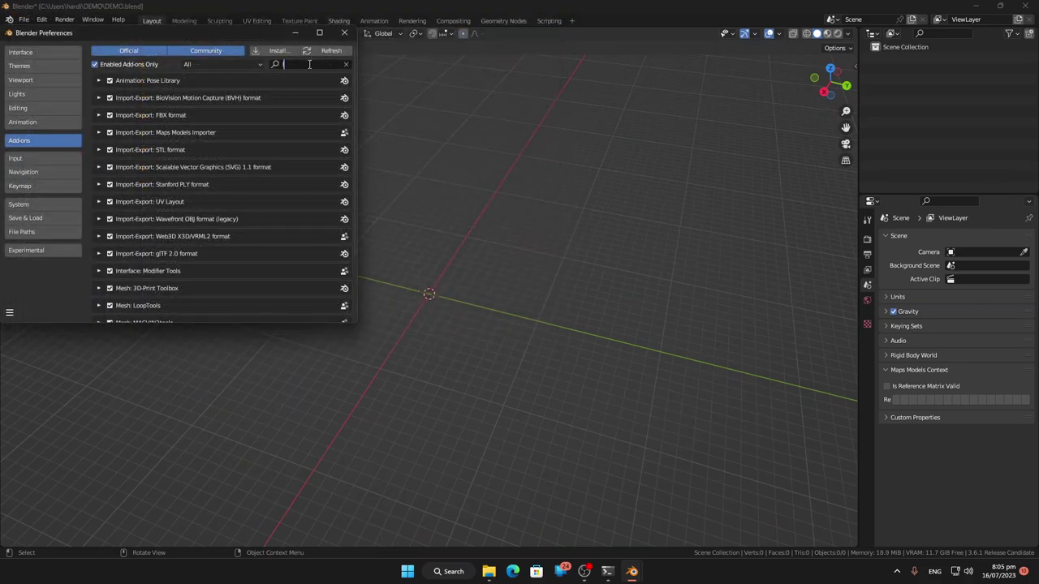
{"action": "type", "text": "lil"}
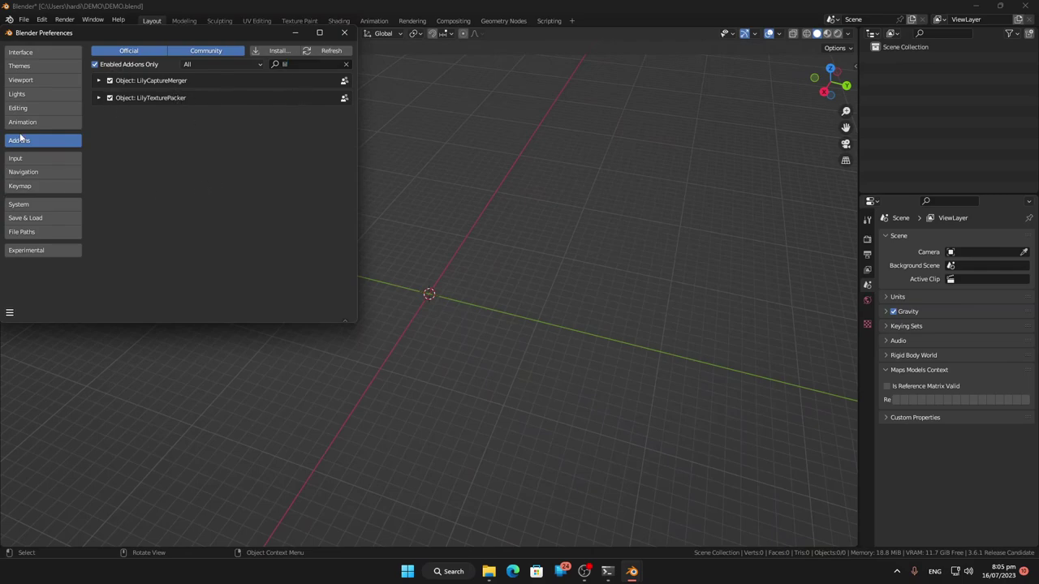
Step: Show the Interface preferences, centre the window, and expand the Status Bar options
{"action": "left_click", "coordinate": [56, 50]}
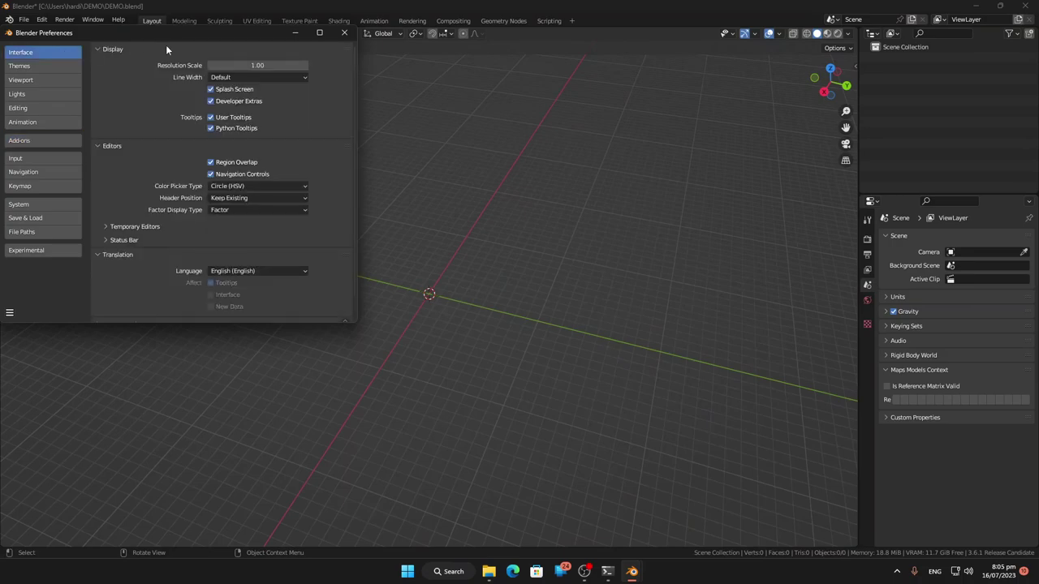
{"action": "left_click_drag", "start_coordinate": [170, 38], "coordinate": [414, 93]}
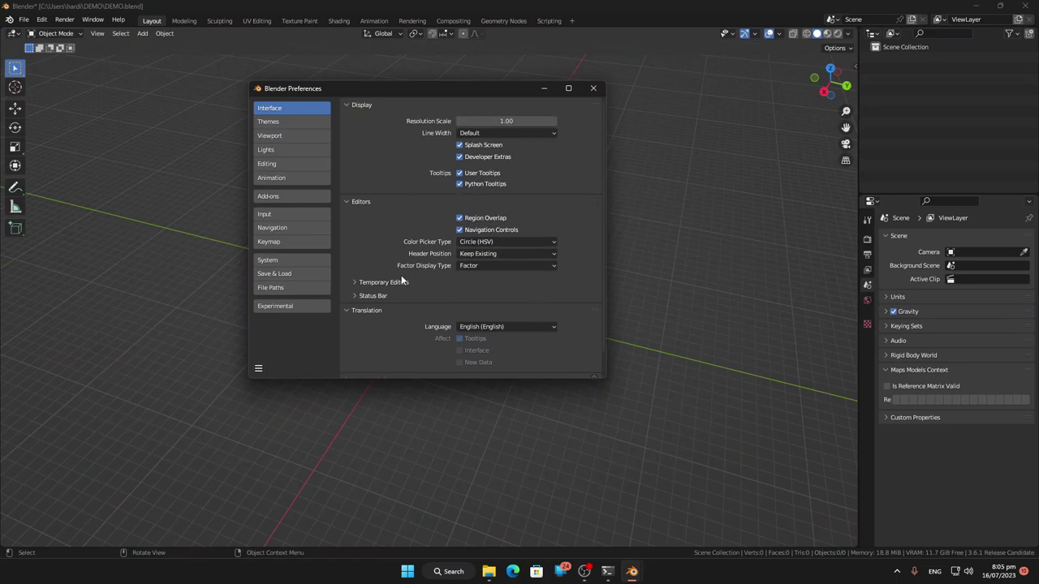
{"action": "left_click", "coordinate": [354, 297]}
{"action": "scroll", "coordinate": [527, 243], "scroll_direction": "down", "scroll_amount": 3}
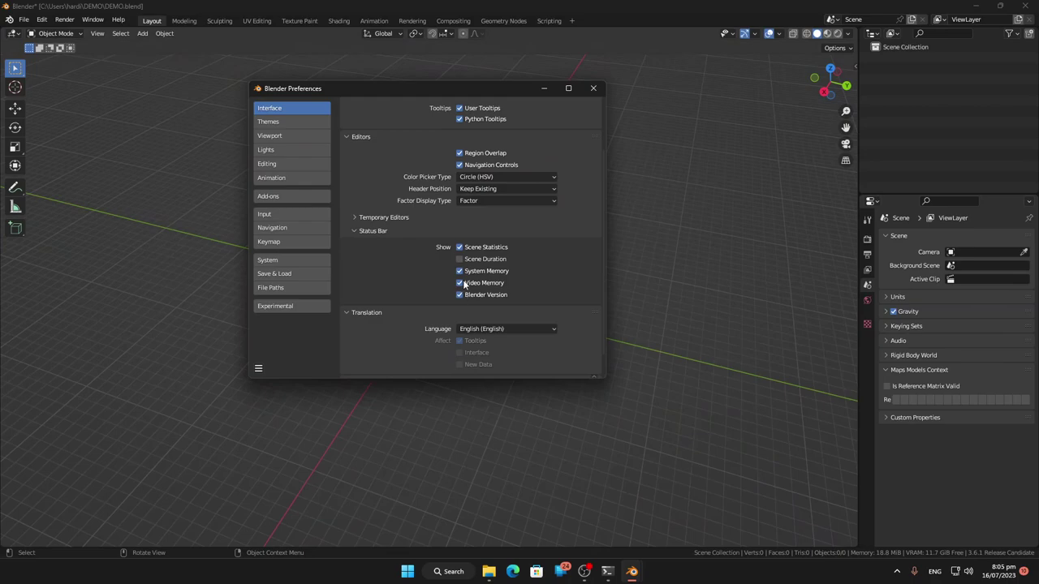
Step: In Viewport preferences, toggle the Text Info Overlay options on, then off again
{"action": "left_click", "coordinate": [289, 137]}
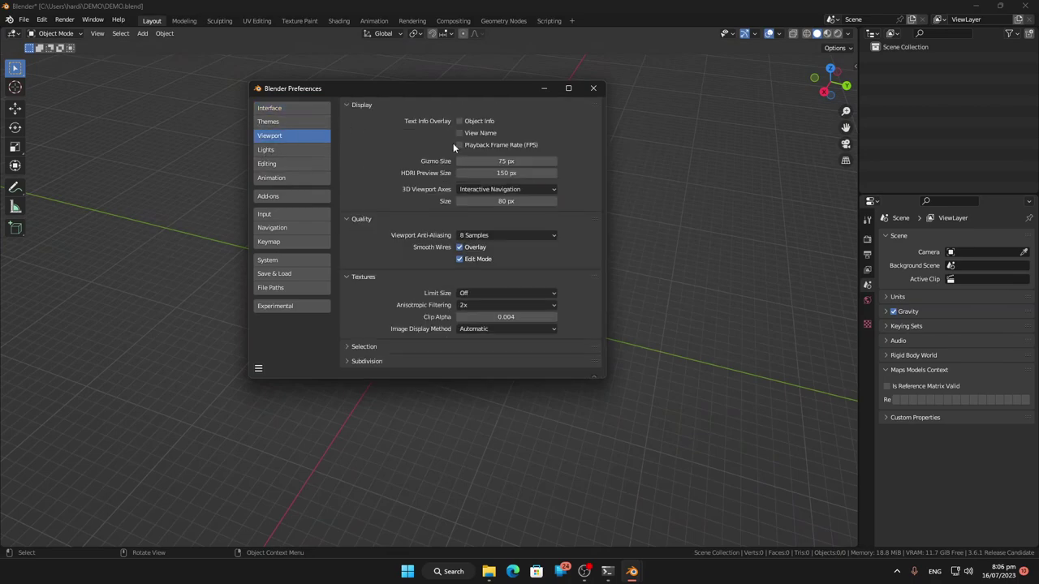
{"action": "left_click_drag", "start_coordinate": [459, 121], "coordinate": [464, 152]}
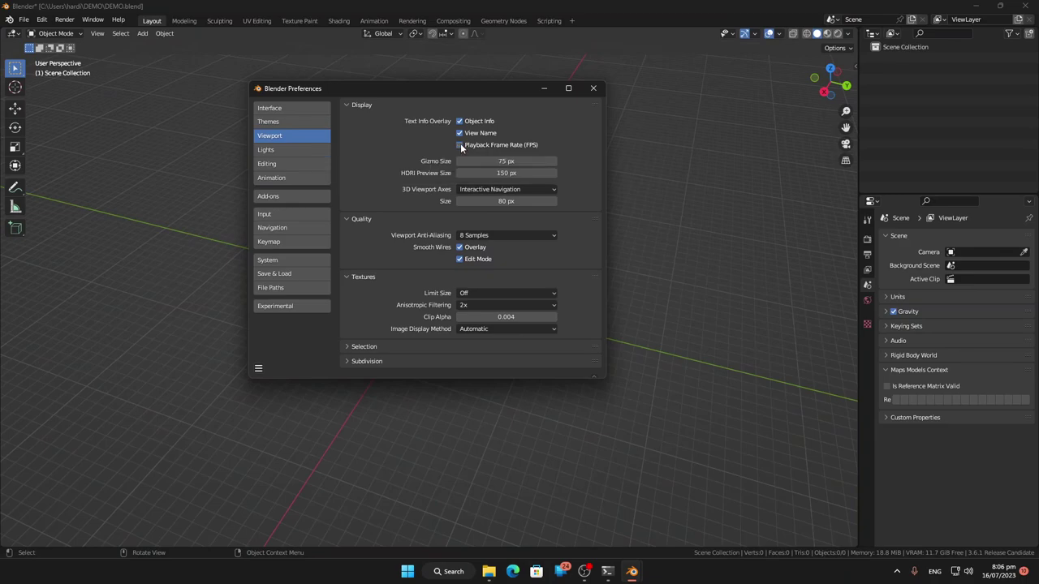
{"action": "left_click_drag", "start_coordinate": [459, 144], "coordinate": [458, 121]}
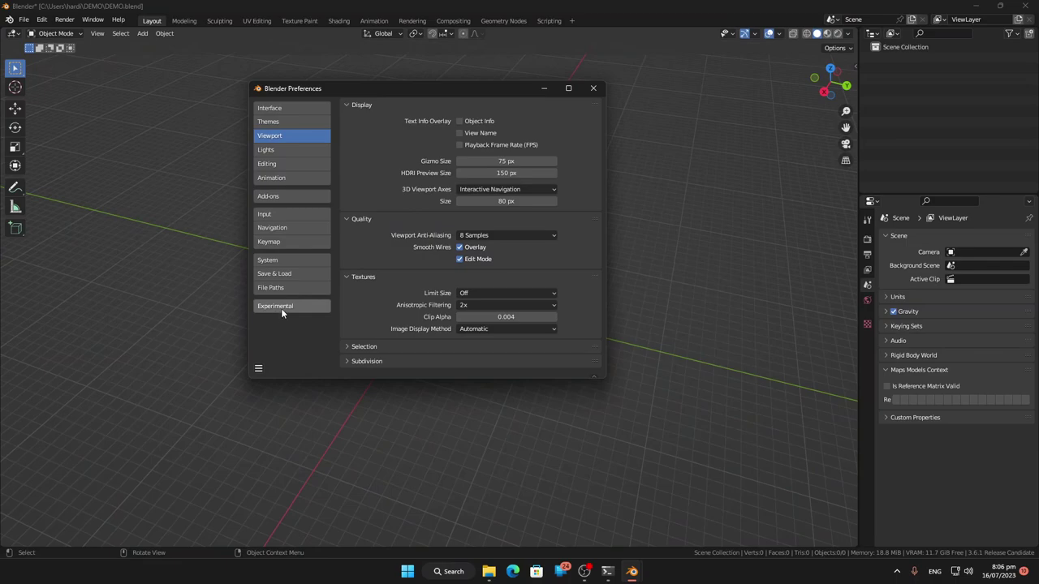
Step: Set Undo Steps to 2 under System > Memory & Limits
{"action": "left_click", "coordinate": [283, 261]}
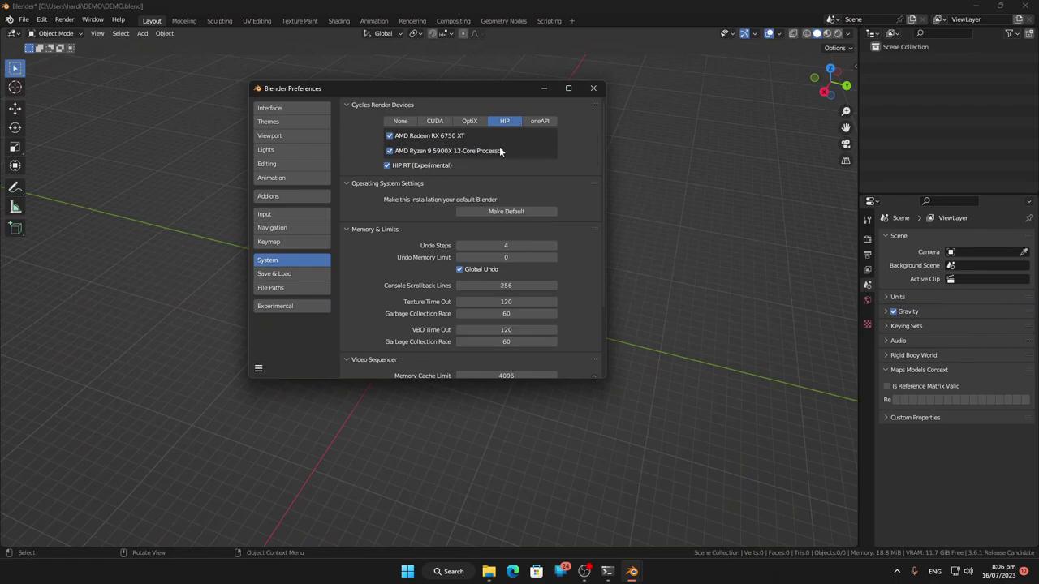
{"action": "scroll", "coordinate": [396, 228], "scroll_direction": "down", "scroll_amount": 2}
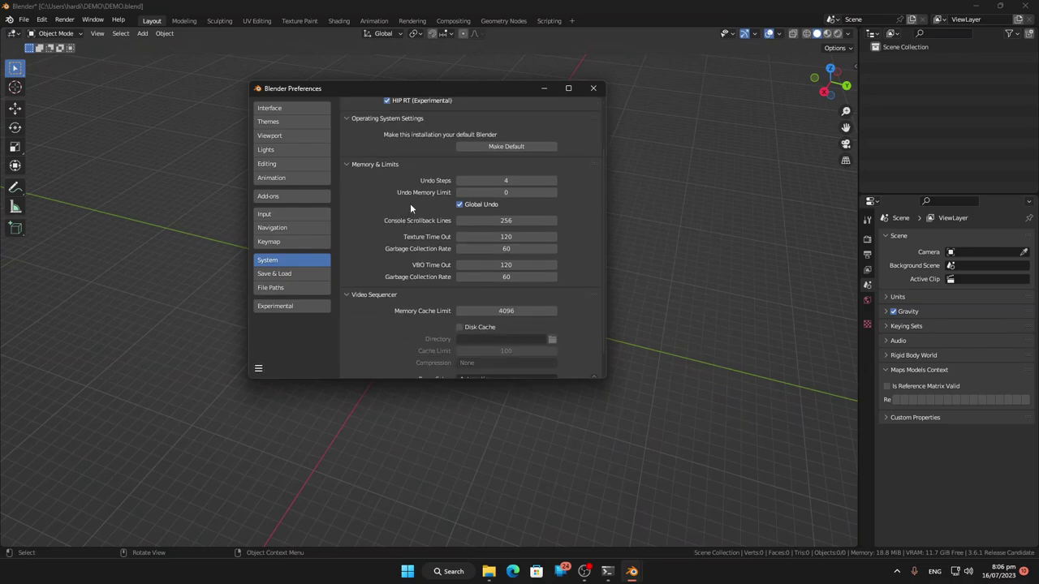
{"action": "scroll", "coordinate": [404, 195], "scroll_direction": "down", "scroll_amount": 1}
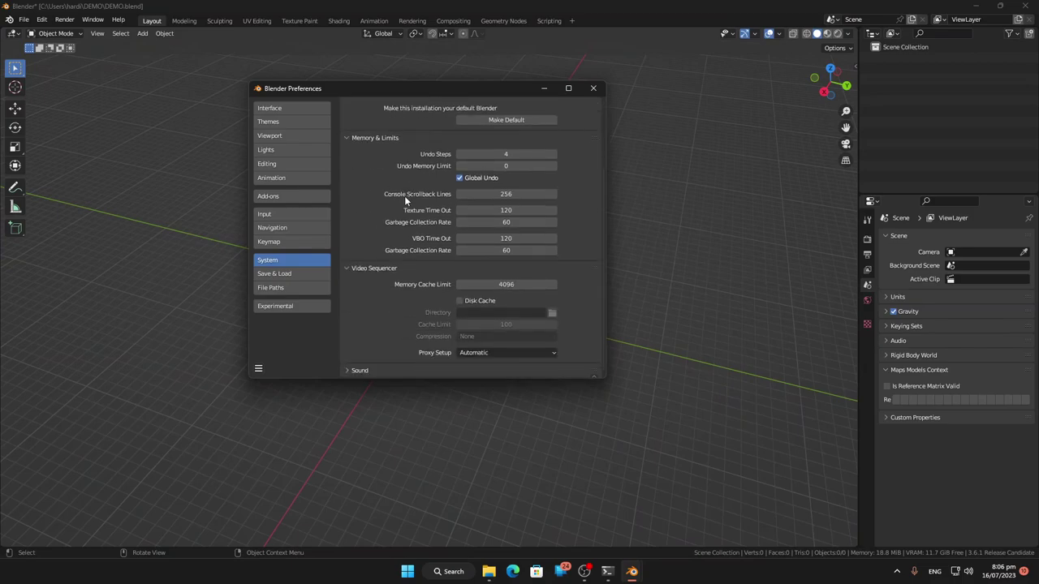
{"action": "left_click", "coordinate": [521, 153]}
{"action": "type", "text": "2"}
{"action": "left_click", "coordinate": [374, 185]}
Step: Browse the Experimental, Keymap, Navigation and Input preference pages
{"action": "left_click", "coordinate": [300, 307]}
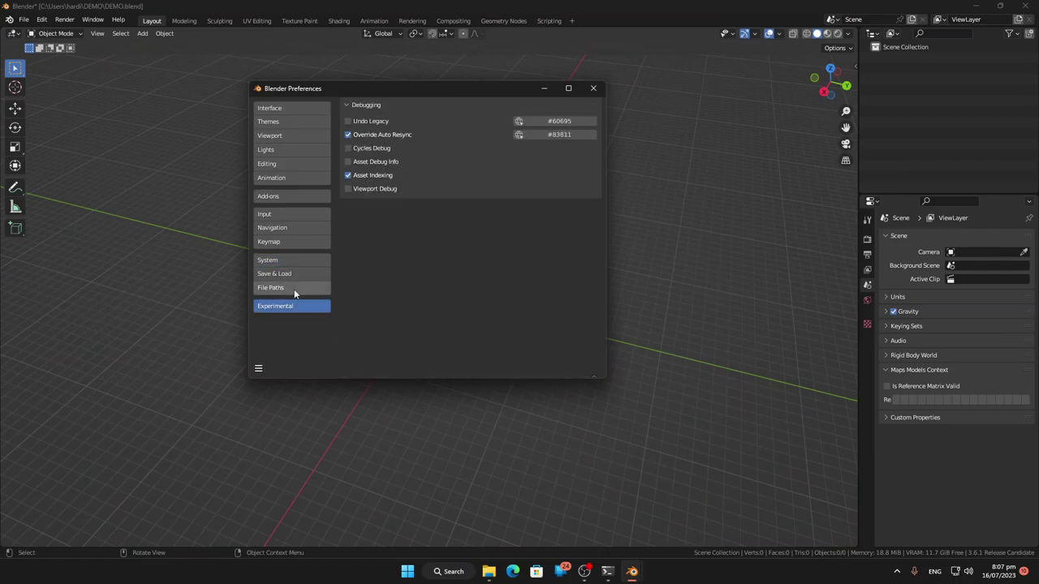
{"action": "left_click", "coordinate": [291, 238]}
{"action": "left_click", "coordinate": [287, 227]}
{"action": "left_click", "coordinate": [284, 214]}
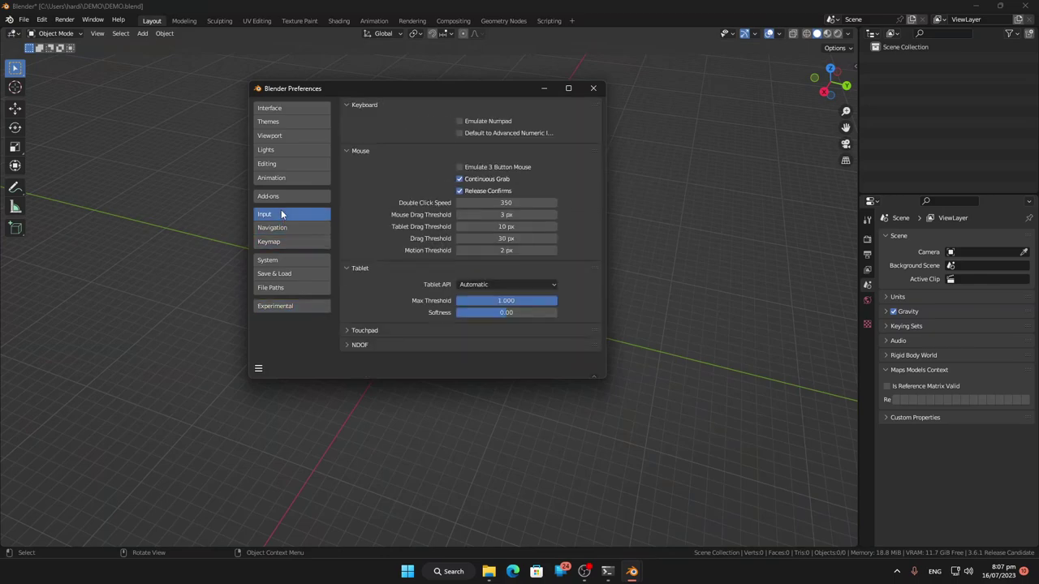
Step: Replace the 'lil' add-on search with 'mach' to find MACHIN3tools
{"action": "left_click", "coordinate": [282, 198]}
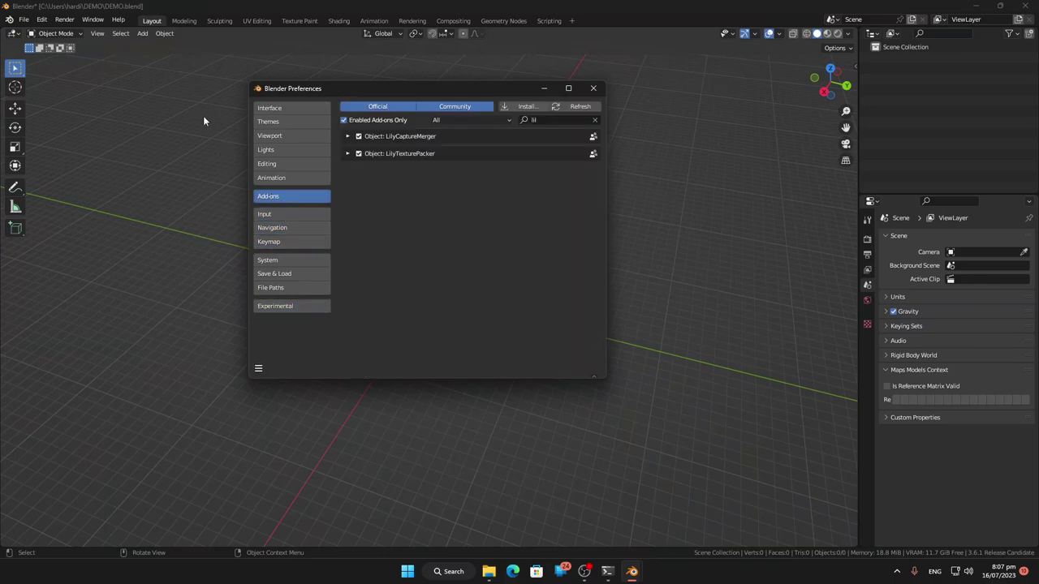
{"action": "left_click", "coordinate": [594, 119]}
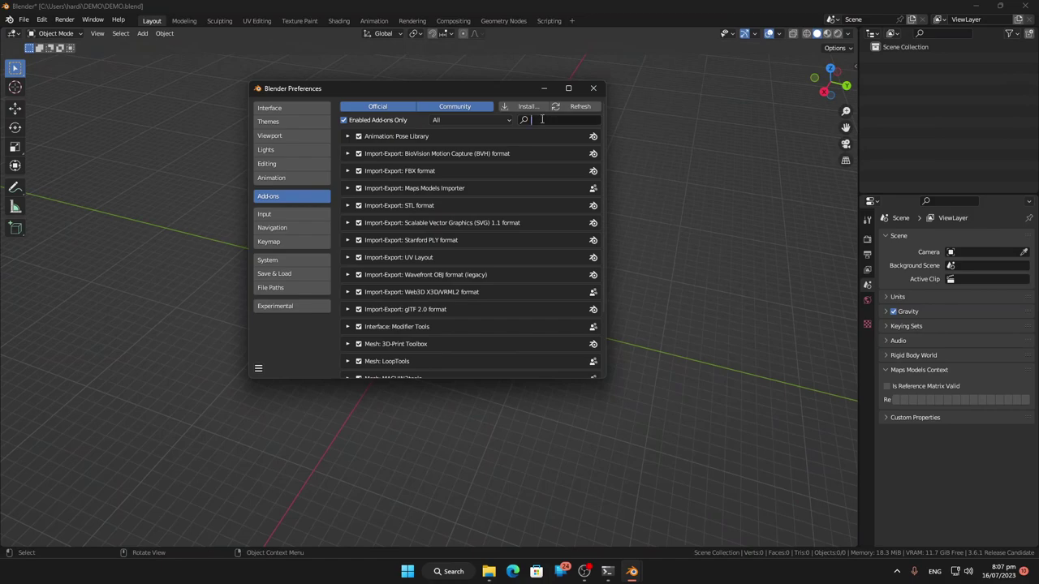
{"action": "left_click", "coordinate": [560, 123]}
{"action": "type", "text": "mach"}
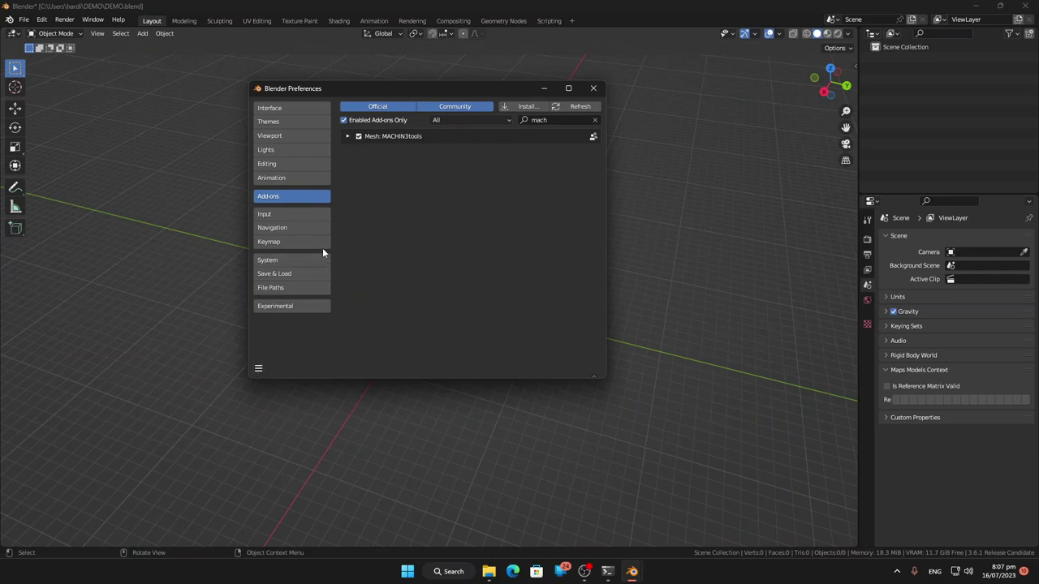
Step: Save the preferences and make this installation the default Blender
{"action": "left_click", "coordinate": [258, 369]}
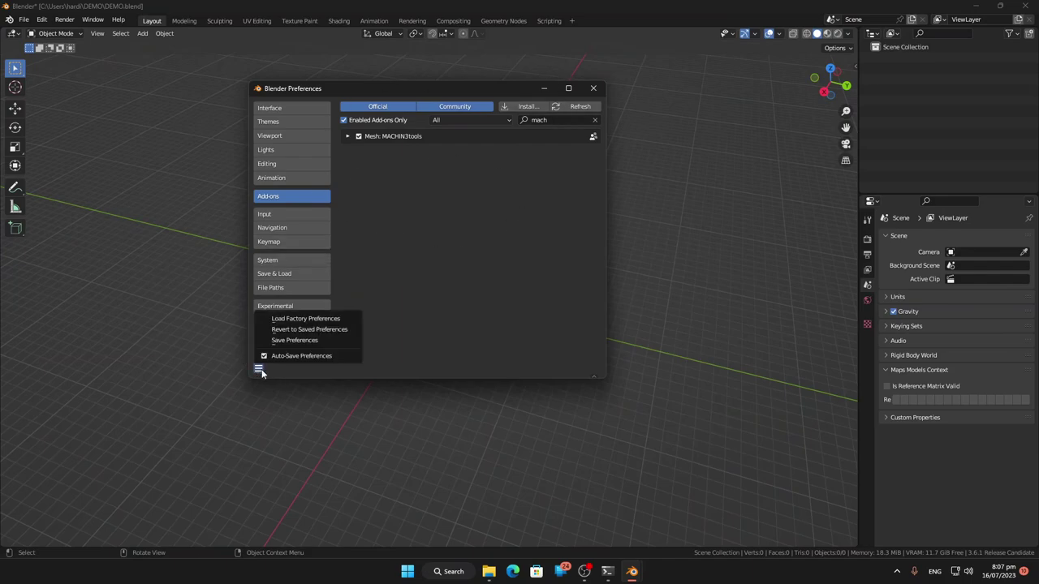
{"action": "left_click", "coordinate": [297, 340]}
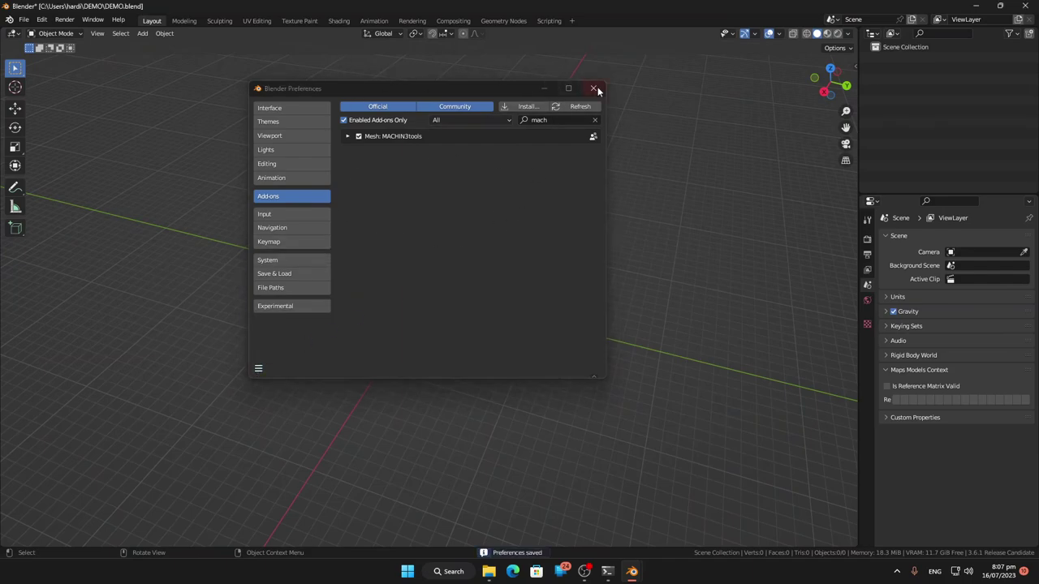
{"action": "left_click", "coordinate": [293, 261]}
{"action": "left_click", "coordinate": [507, 212]}
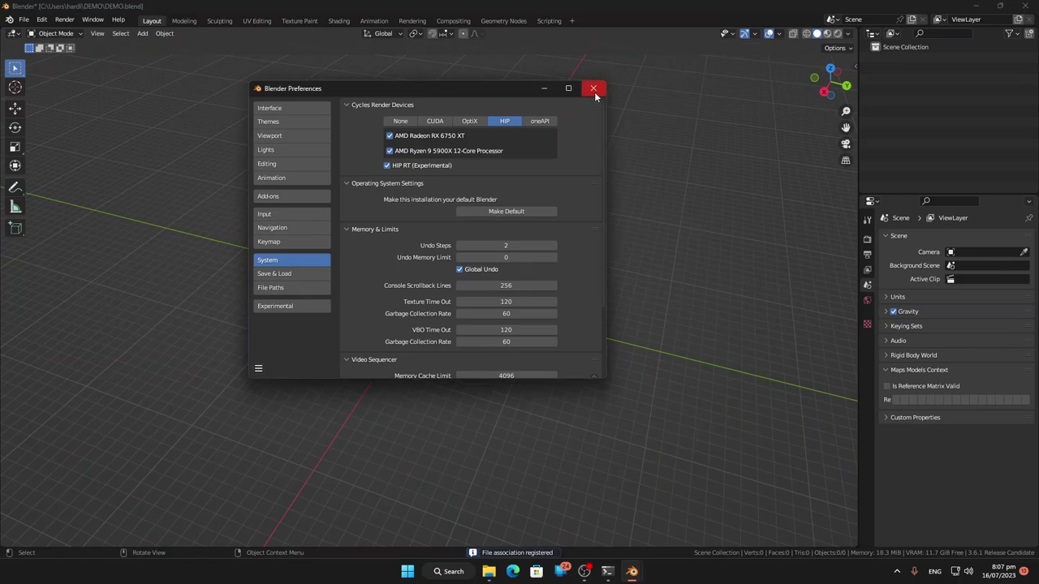
Step: Save the preferences again, close the window, and save DEMO.blend with Ctrl+S
{"action": "left_click", "coordinate": [259, 369]}
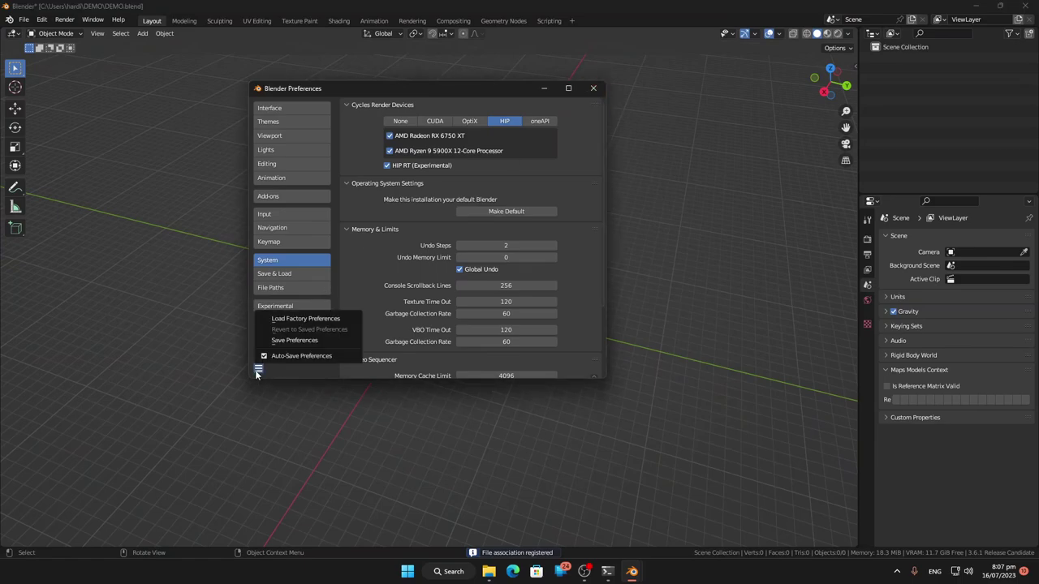
{"action": "left_click", "coordinate": [295, 342]}
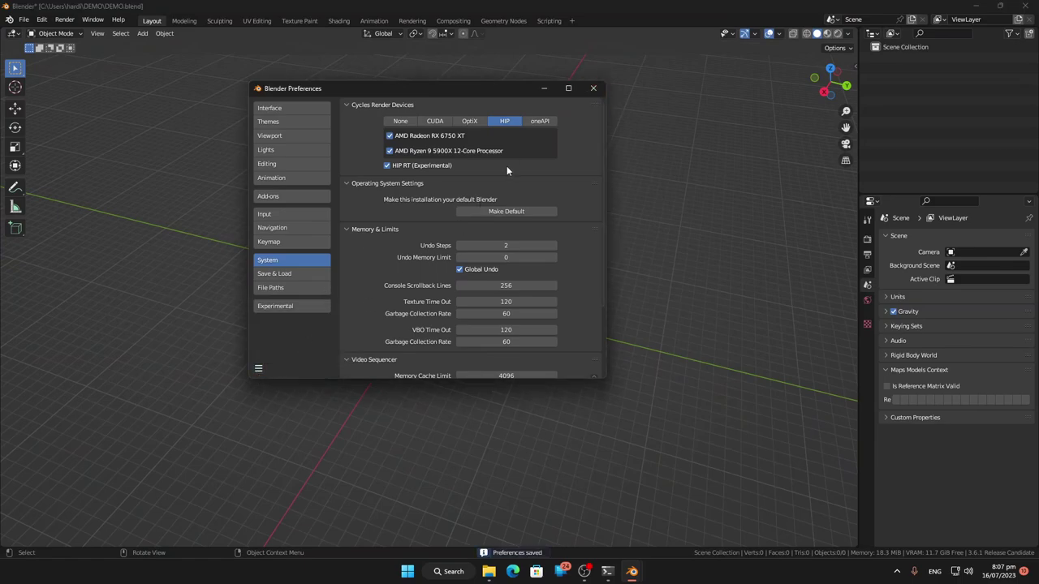
{"action": "left_click", "coordinate": [592, 89]}
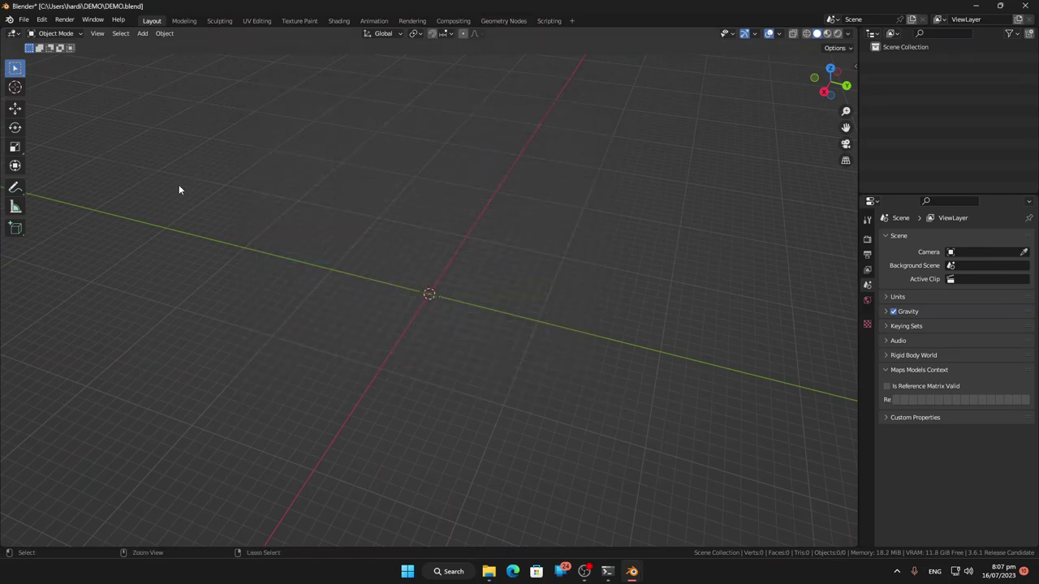
{"action": "key", "text": "ctrl+s"}
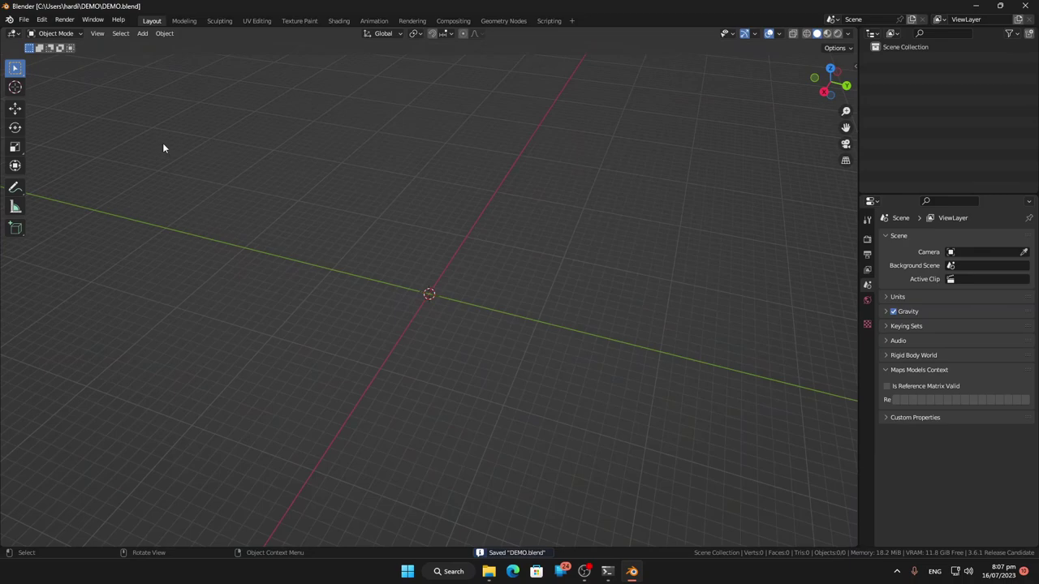